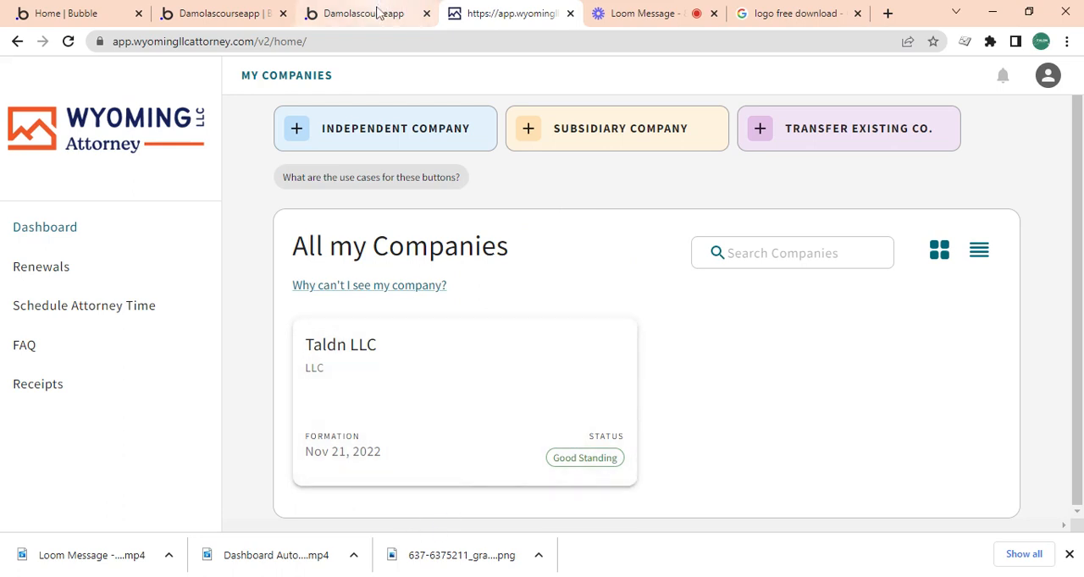
Switch to the Bubble editor and set Group reveal's padding to 40 px top, 20 px left and 20 px right.
{"action": "left_click", "coordinate": [376, 10]}
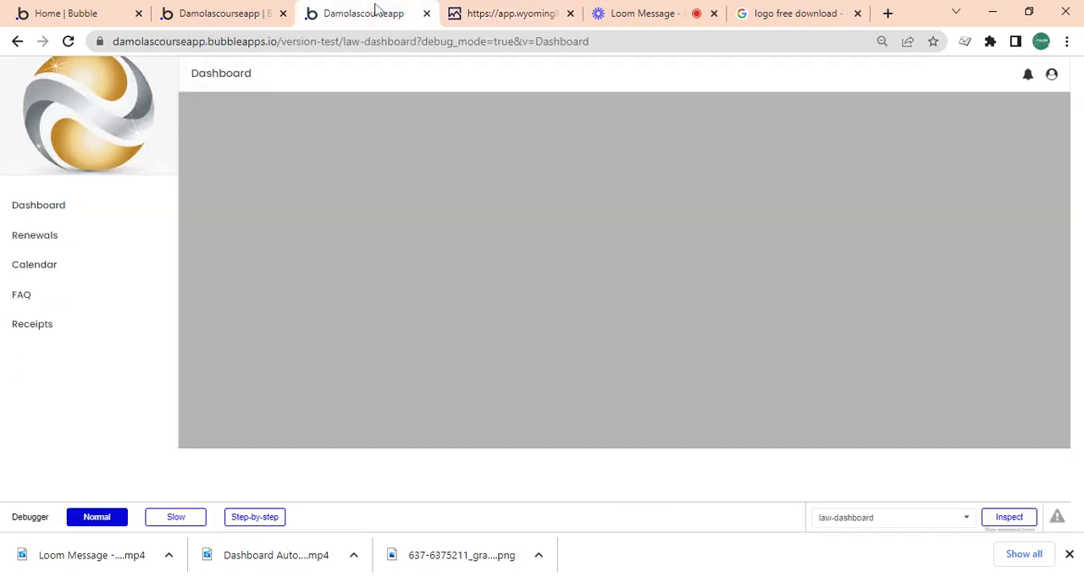
{"action": "left_click", "coordinate": [212, 12]}
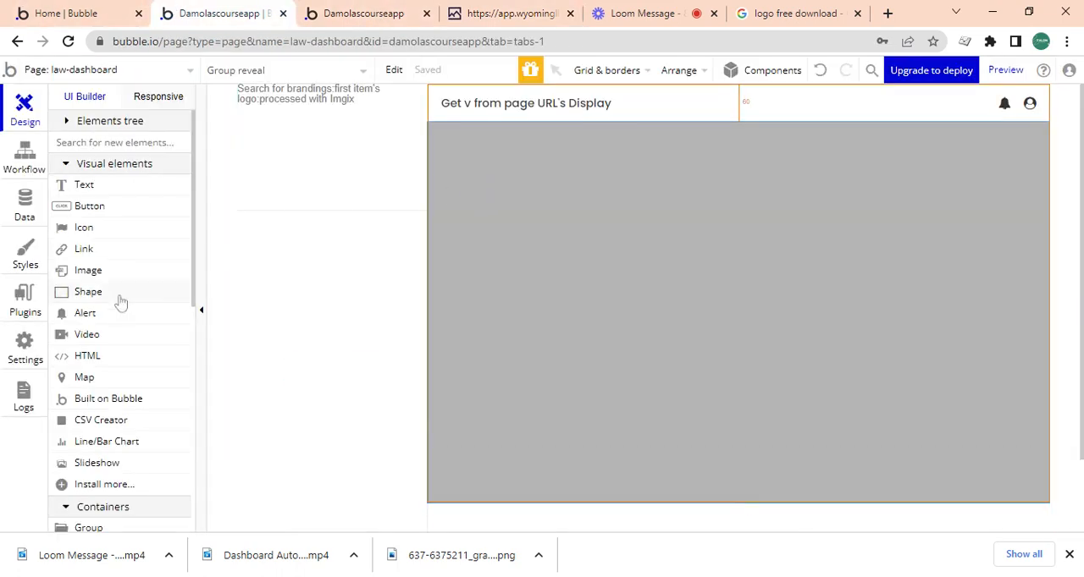
{"action": "double_click", "coordinate": [484, 226]}
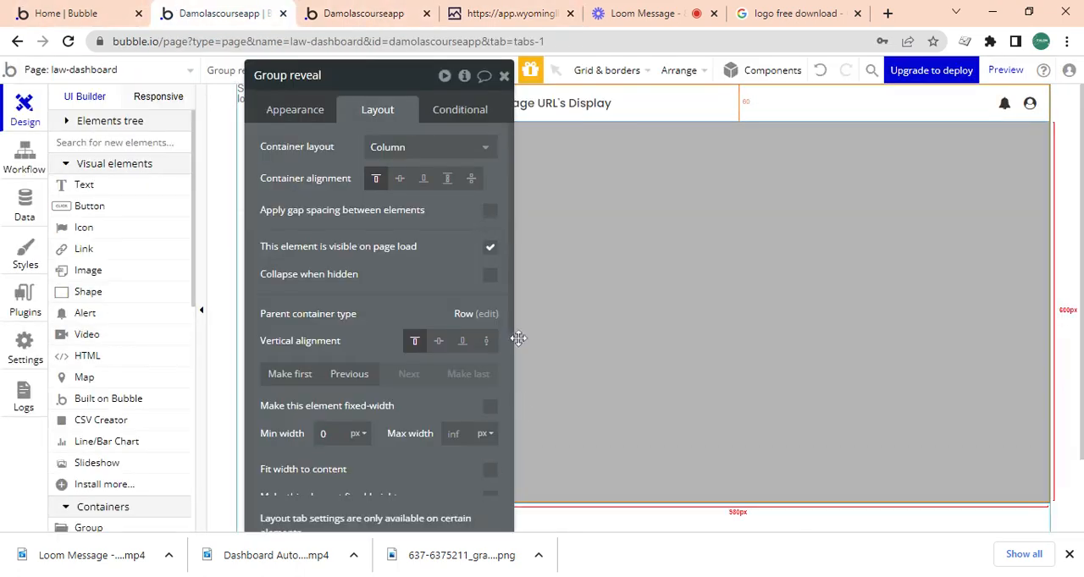
{"action": "scroll", "coordinate": [511, 318], "scroll_direction": "down", "scroll_amount": 4}
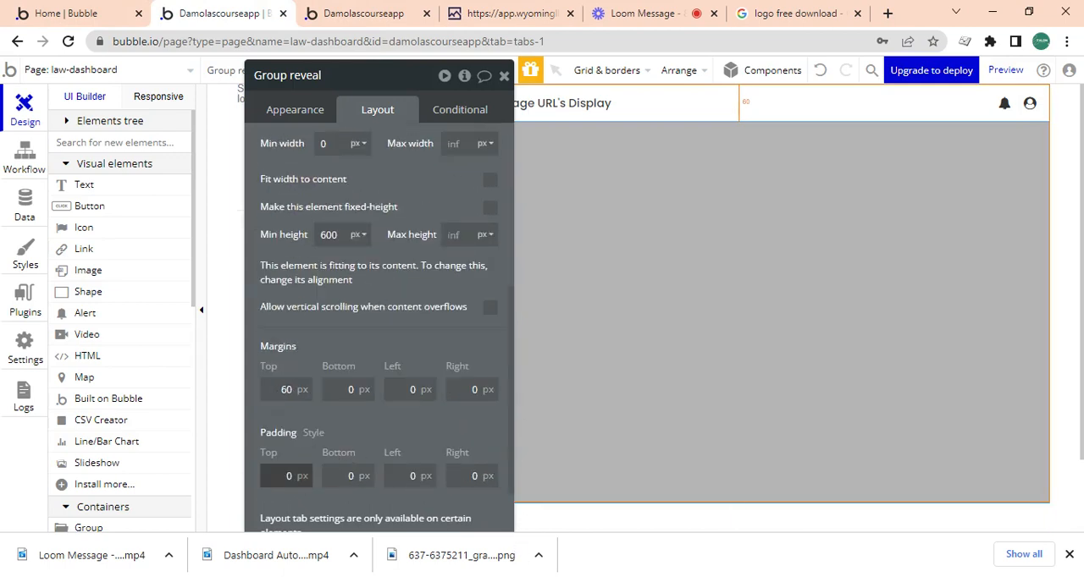
{"action": "left_click", "coordinate": [410, 476]}
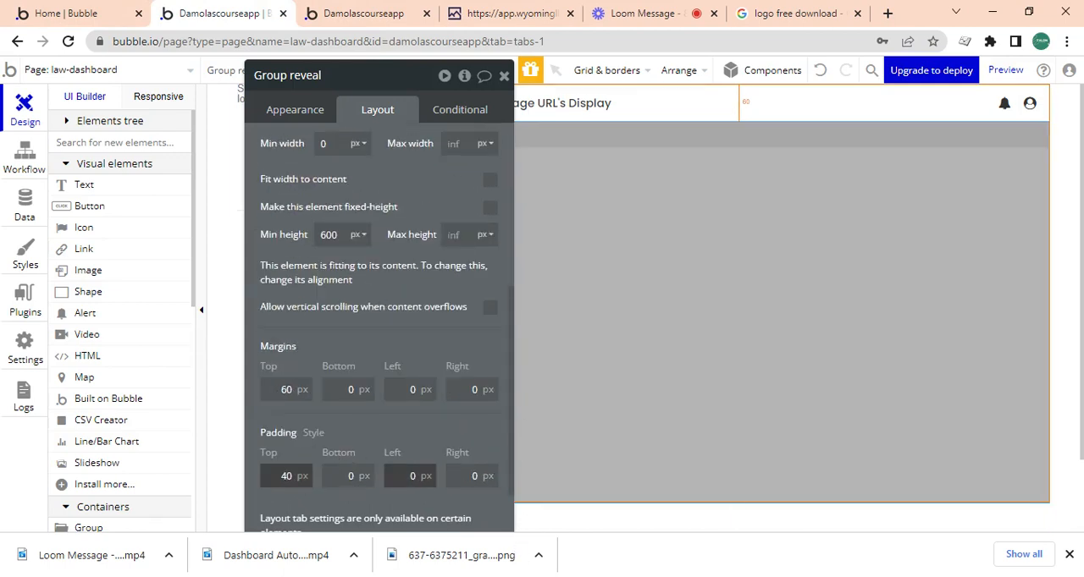
{"action": "key", "text": "Tab"}
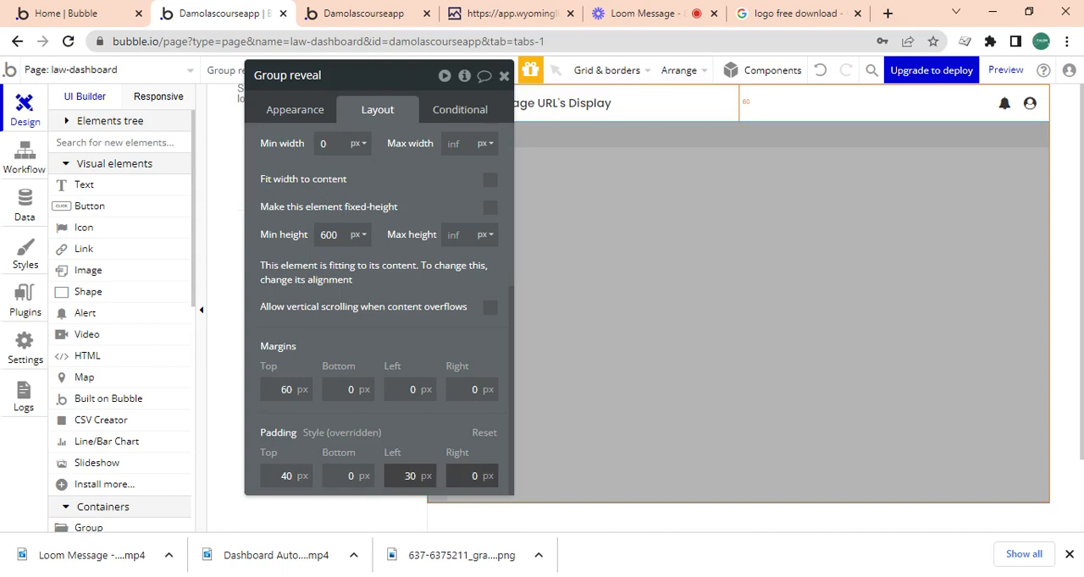
{"action": "key", "text": "Tab"}
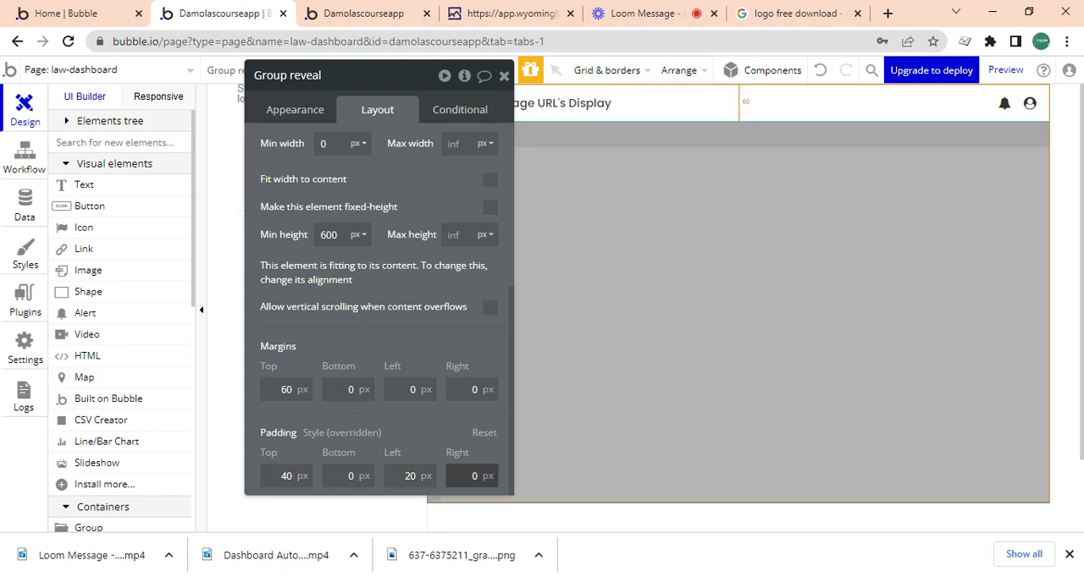
{"action": "left_click", "coordinate": [504, 75]}
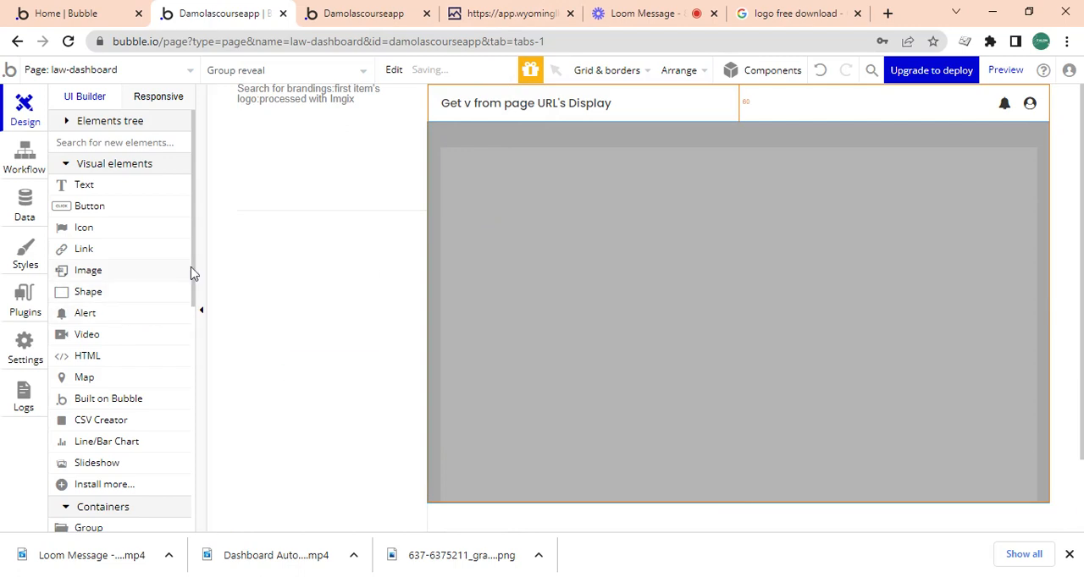
Draw a group about 763 px wide and 93 px high along the top of Group reveal.
{"action": "scroll", "coordinate": [174, 481], "scroll_direction": "down", "scroll_amount": 10}
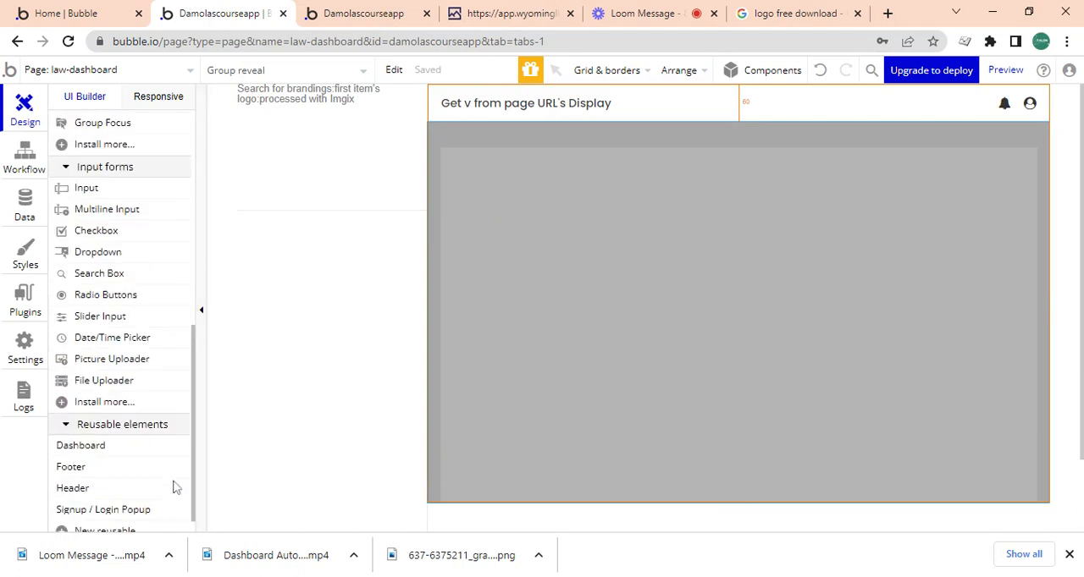
{"action": "scroll", "coordinate": [175, 416], "scroll_direction": "up", "scroll_amount": 5}
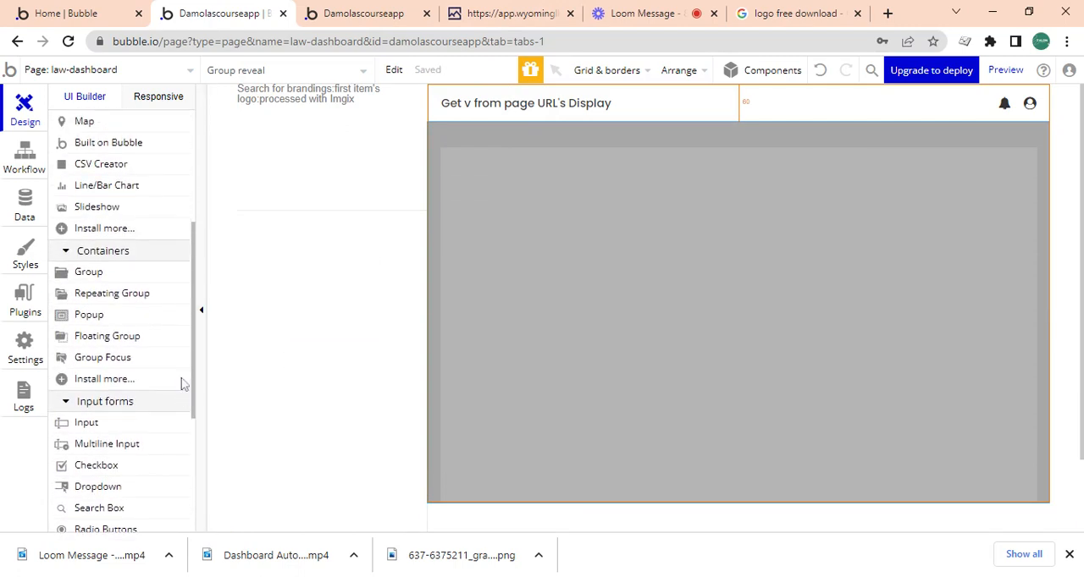
{"action": "left_click", "coordinate": [95, 315]}
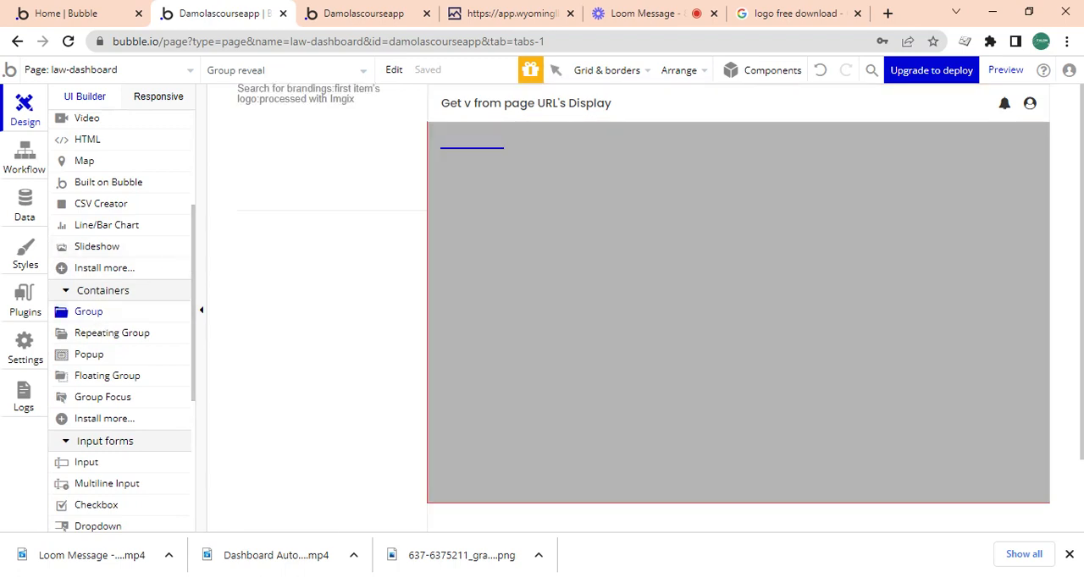
{"action": "mouse_move", "coordinate": [469, 162]}
{"action": "left_mouse_down"}
{"action": "mouse_move", "coordinate": [779, 224]}
{"action": "mouse_move", "coordinate": [957, 224]}
{"action": "left_mouse_up"}
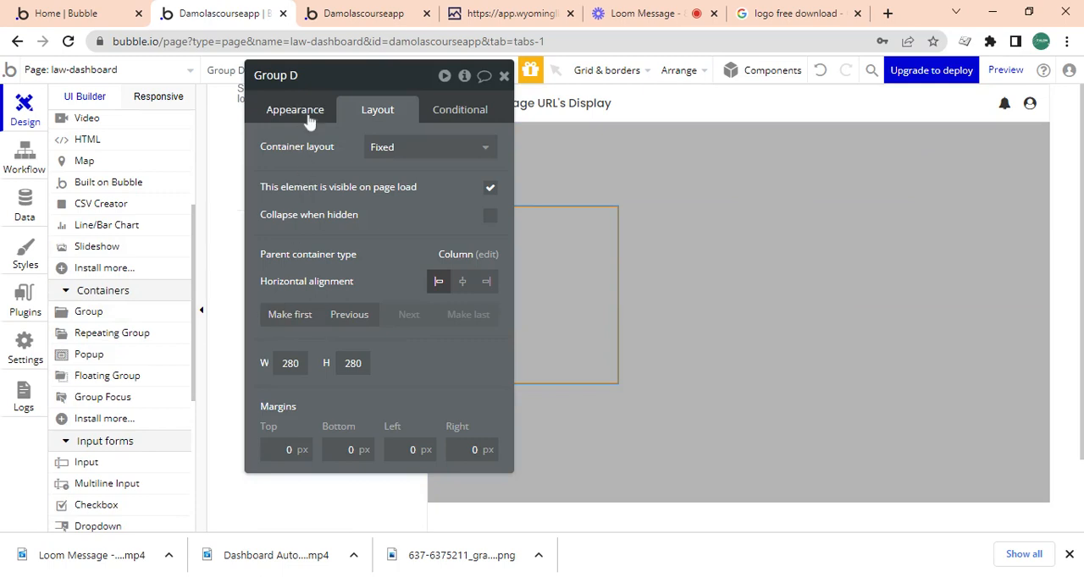
Rename the 280 px square group to Group buttons and give it a row layout without fixed width.
{"action": "double_click", "coordinate": [293, 76]}
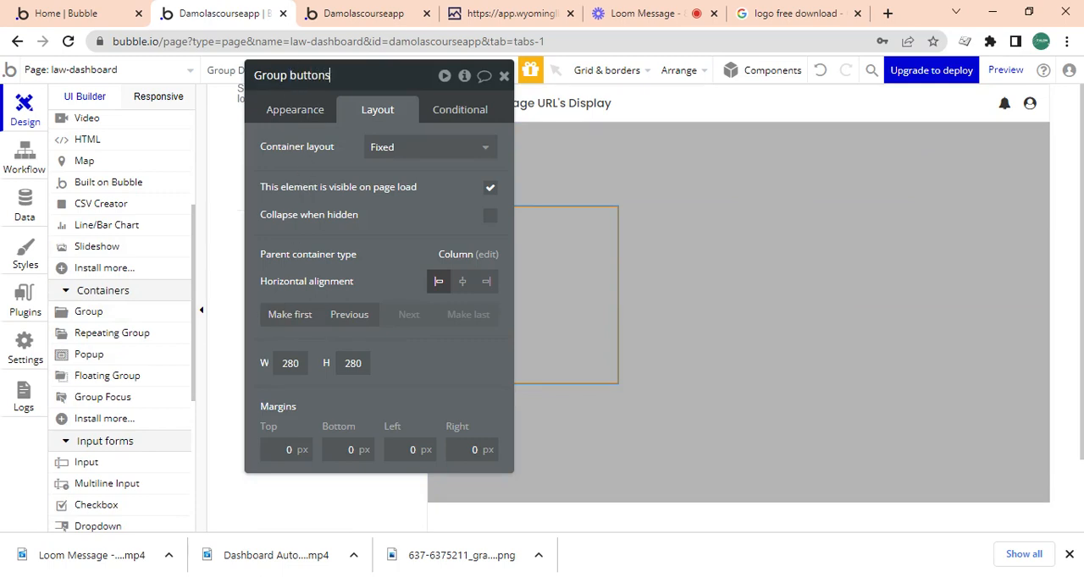
{"action": "left_click", "coordinate": [387, 144]}
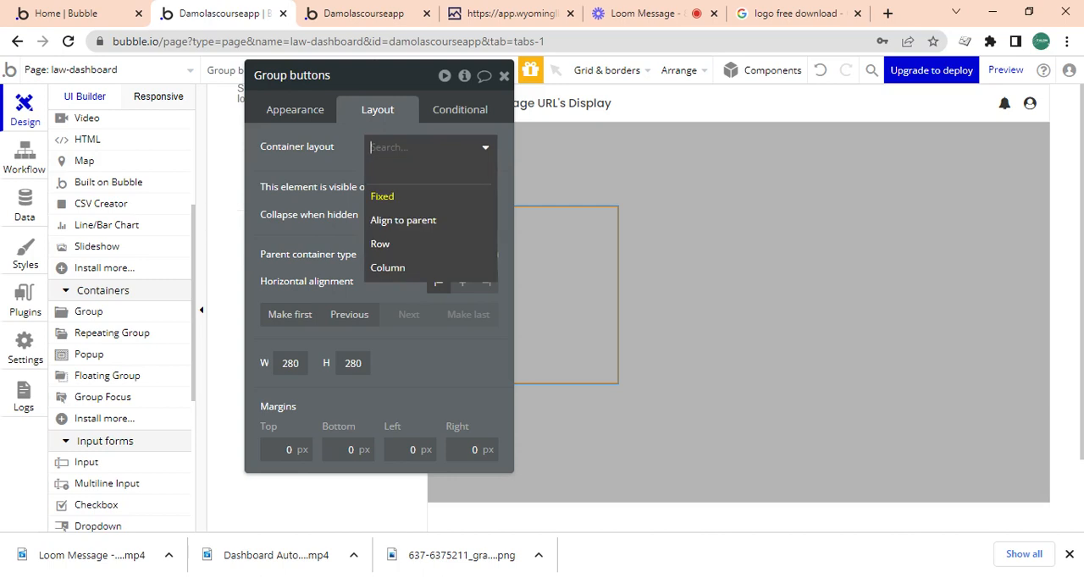
{"action": "left_click", "coordinate": [407, 245]}
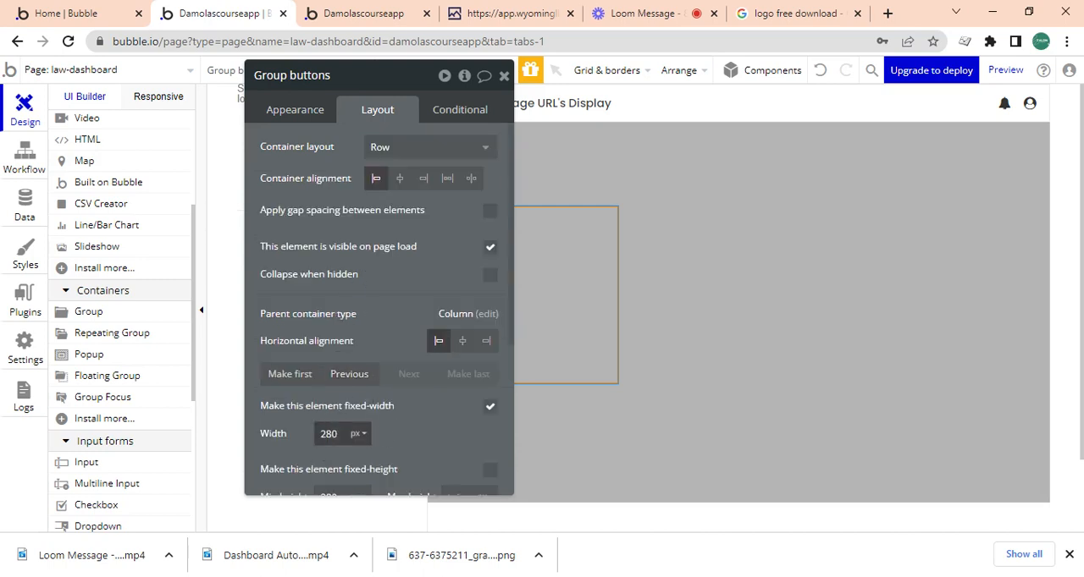
{"action": "left_click", "coordinate": [489, 410]}
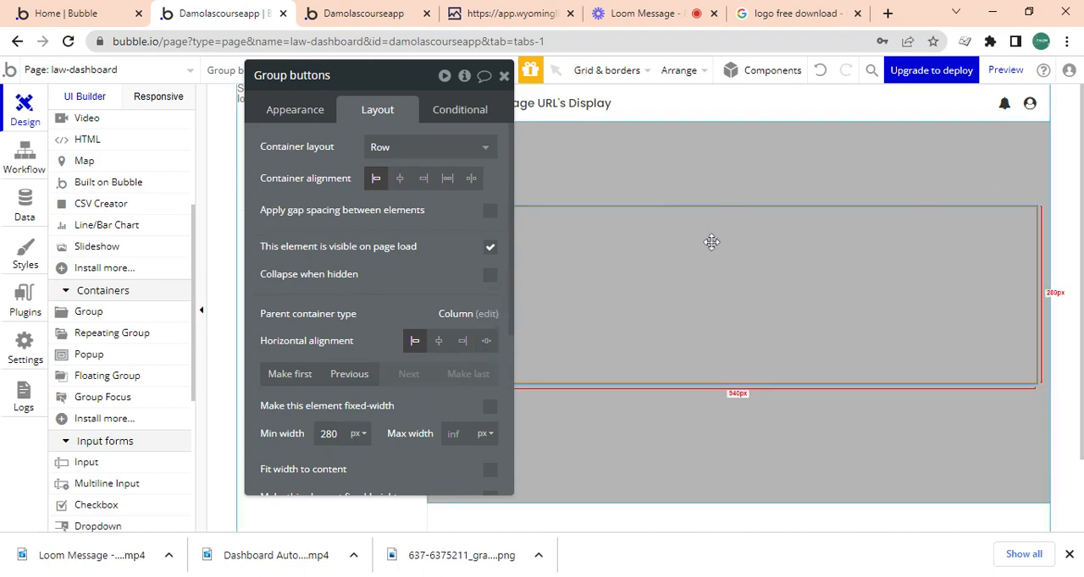
Give Group C a row container layout without fixed width and set its minimum width to 0 px.
{"action": "left_click", "coordinate": [690, 170]}
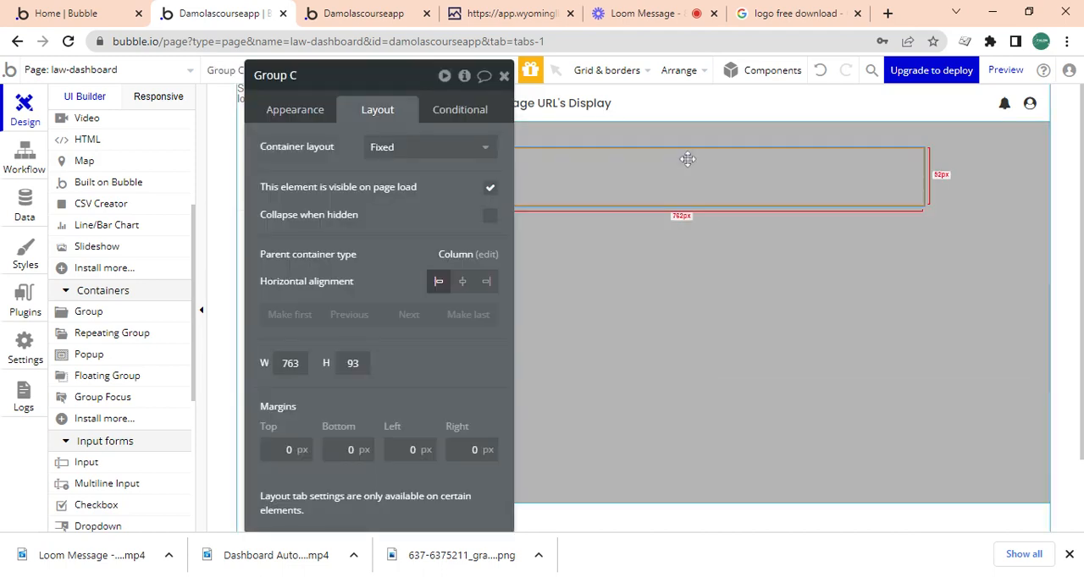
{"action": "left_click", "coordinate": [387, 155]}
{"action": "left_click", "coordinate": [387, 242]}
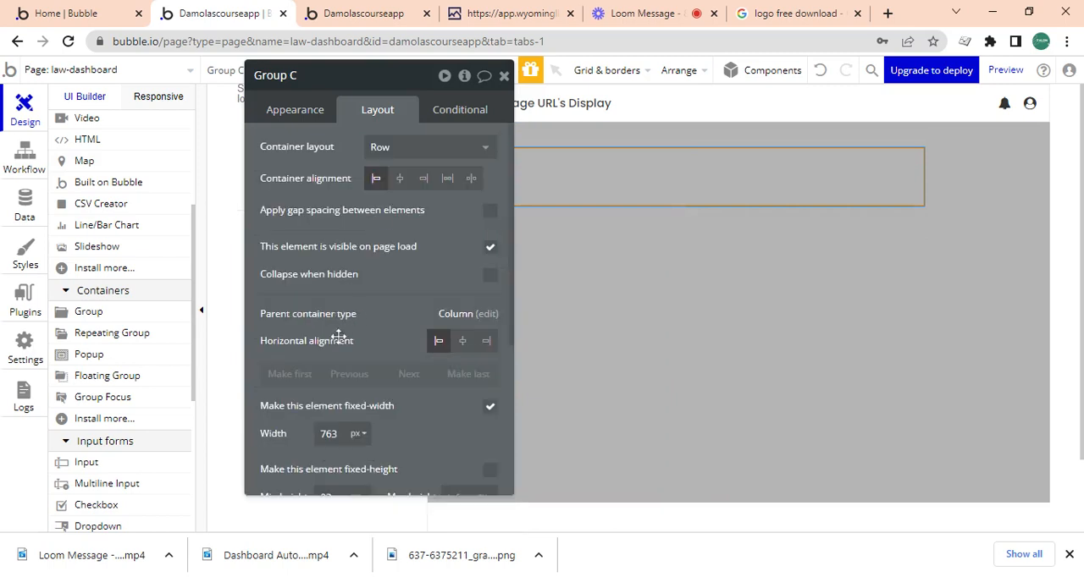
{"action": "left_click", "coordinate": [489, 407]}
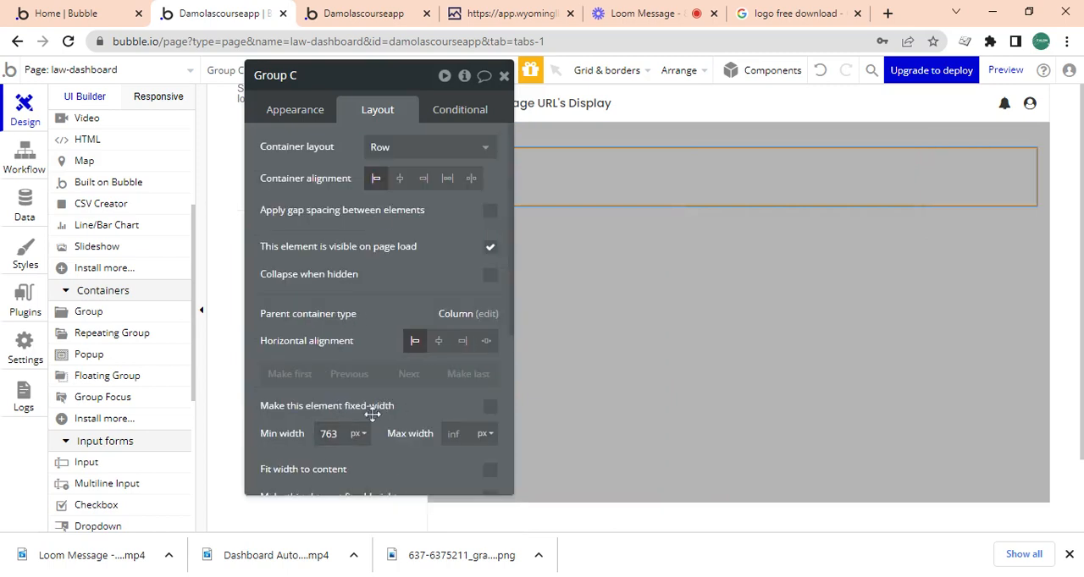
{"action": "scroll", "coordinate": [358, 373], "scroll_direction": "down", "scroll_amount": 1}
{"action": "left_click", "coordinate": [349, 346]}
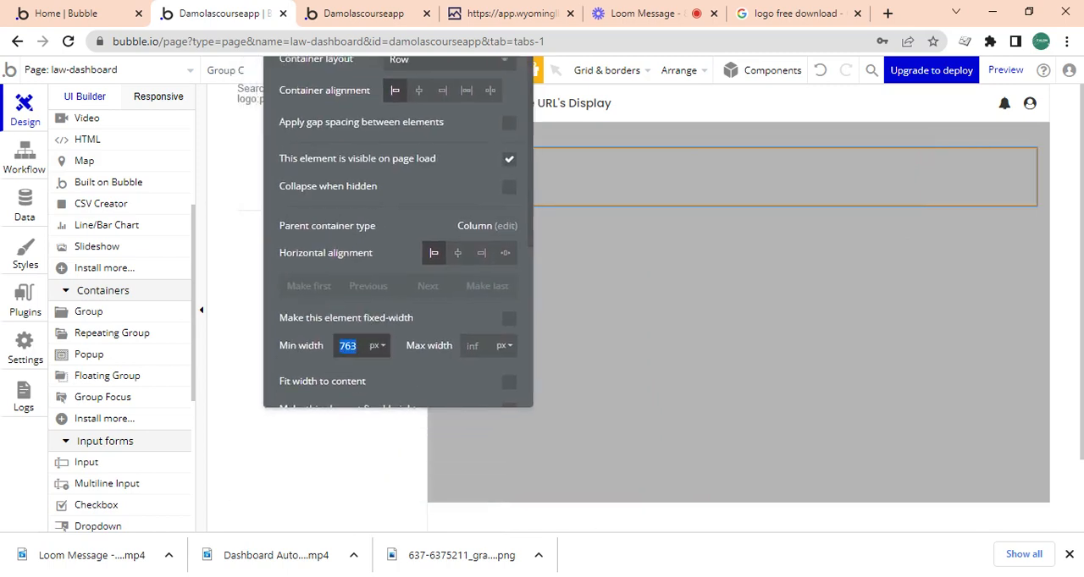
{"action": "key", "text": "BackSpace"}
{"action": "type", "text": "0"}
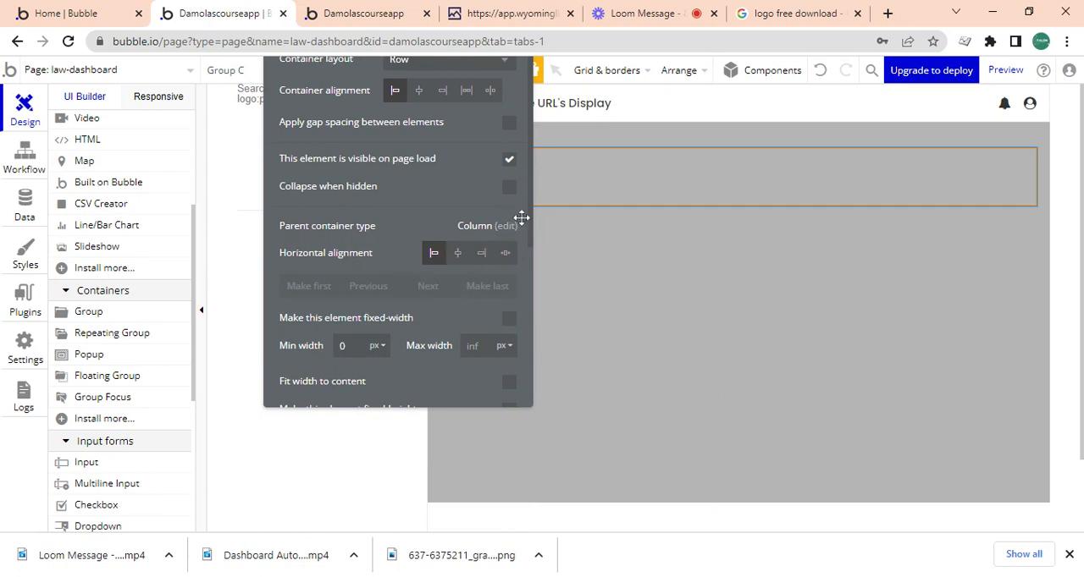
Set Group C's minimum height to 70 px.
{"action": "scroll", "coordinate": [529, 207], "scroll_direction": "down", "scroll_amount": 2}
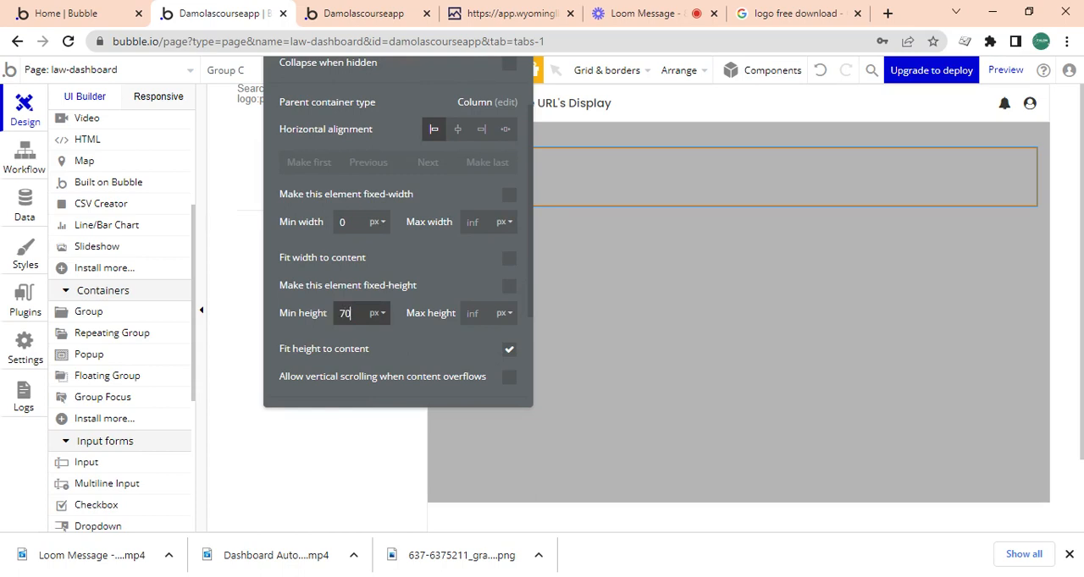
{"action": "left_click", "coordinate": [430, 289]}
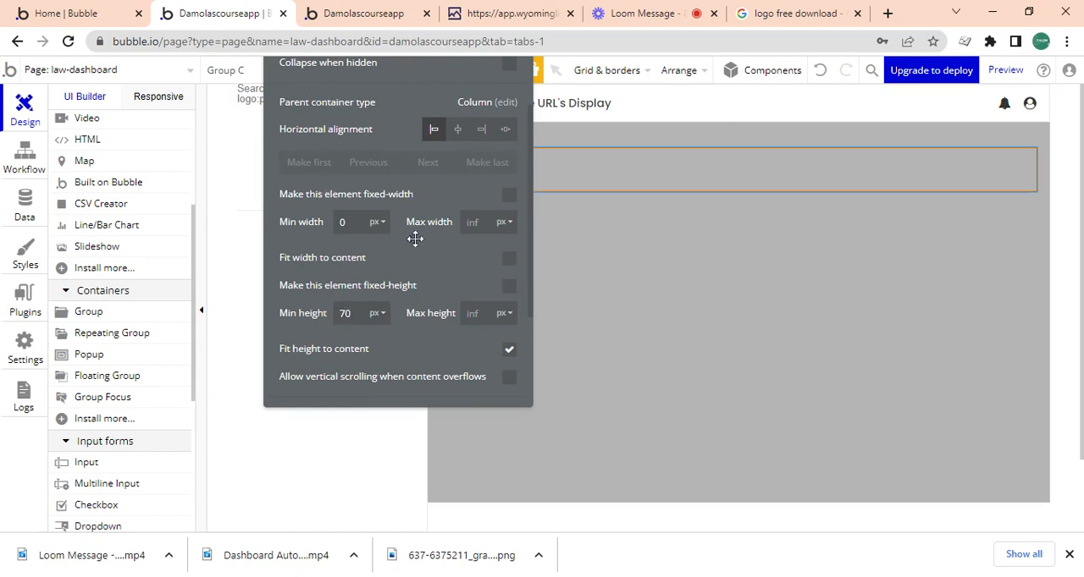
{"action": "left_click_drag", "start_coordinate": [420, 291], "coordinate": [217, 356]}
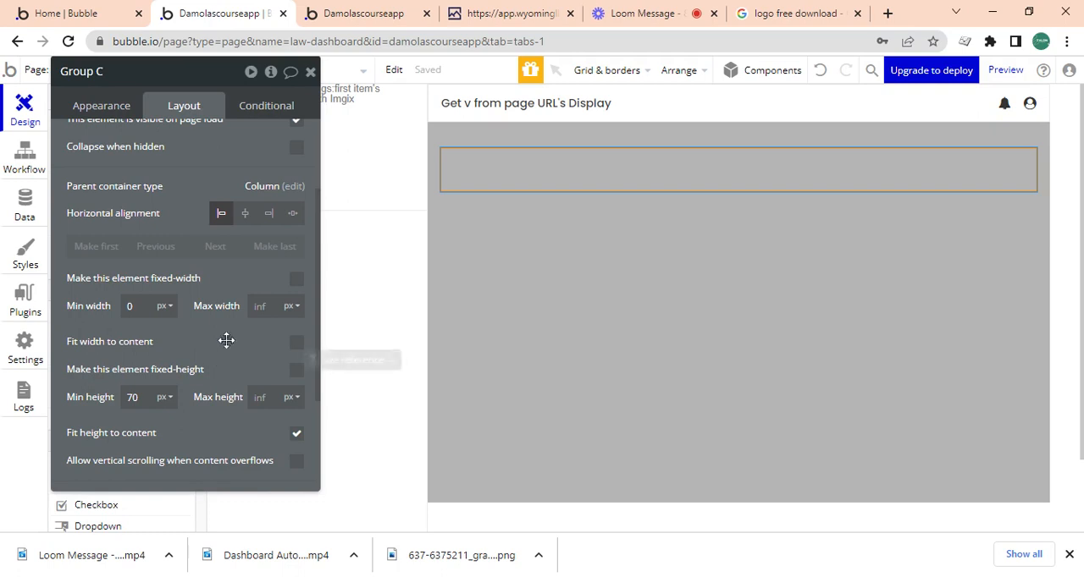
Check the button row on the reference Wyoming LLC Attorney dashboard and set Group C's minimum height to 100 px.
{"action": "left_click", "coordinate": [508, 14]}
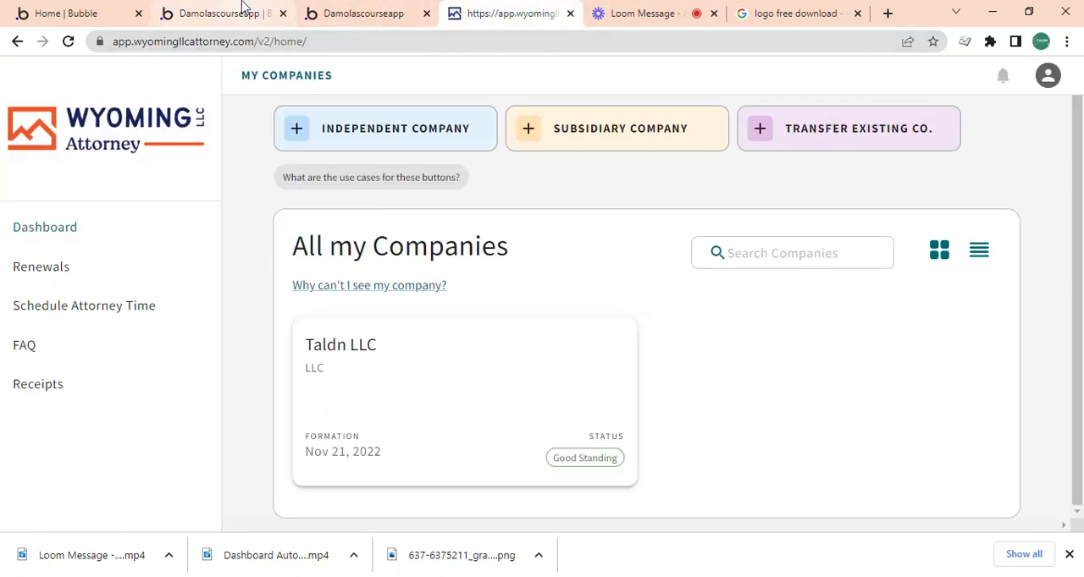
{"action": "left_click", "coordinate": [267, 8]}
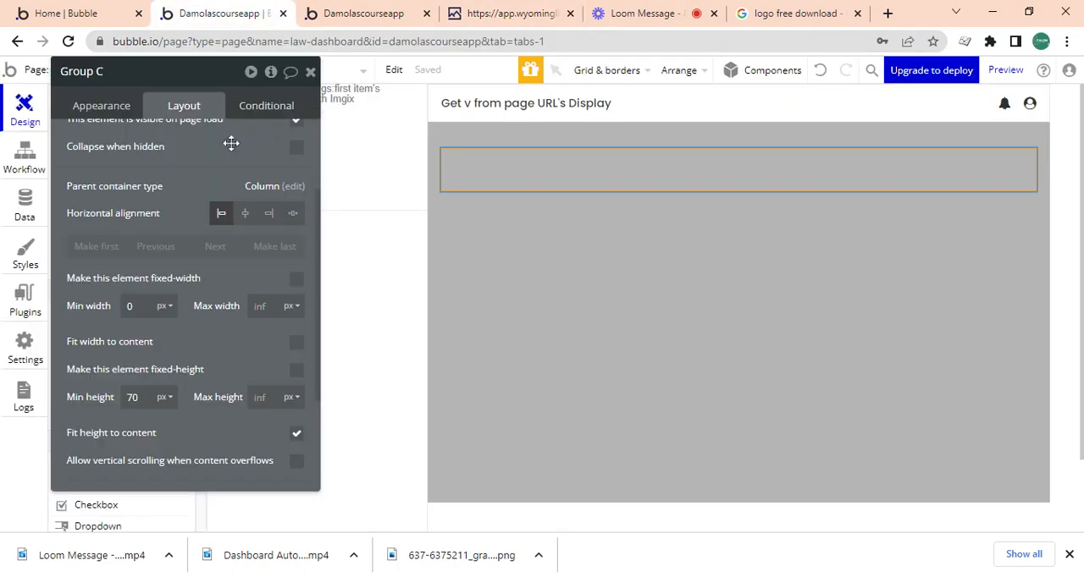
{"action": "left_click", "coordinate": [309, 72]}
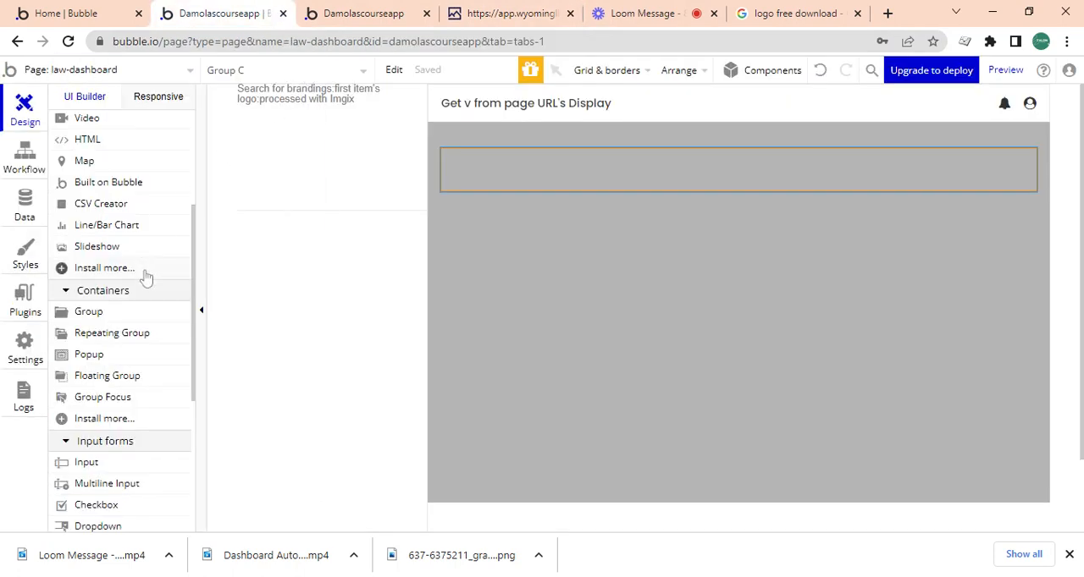
{"action": "left_click", "coordinate": [532, 145]}
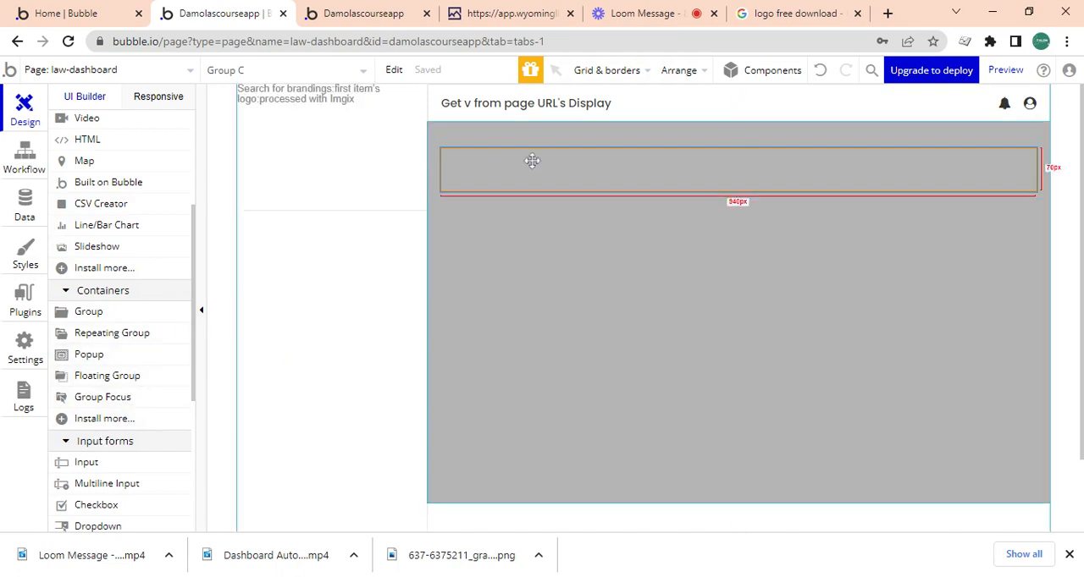
{"action": "double_click", "coordinate": [526, 163]}
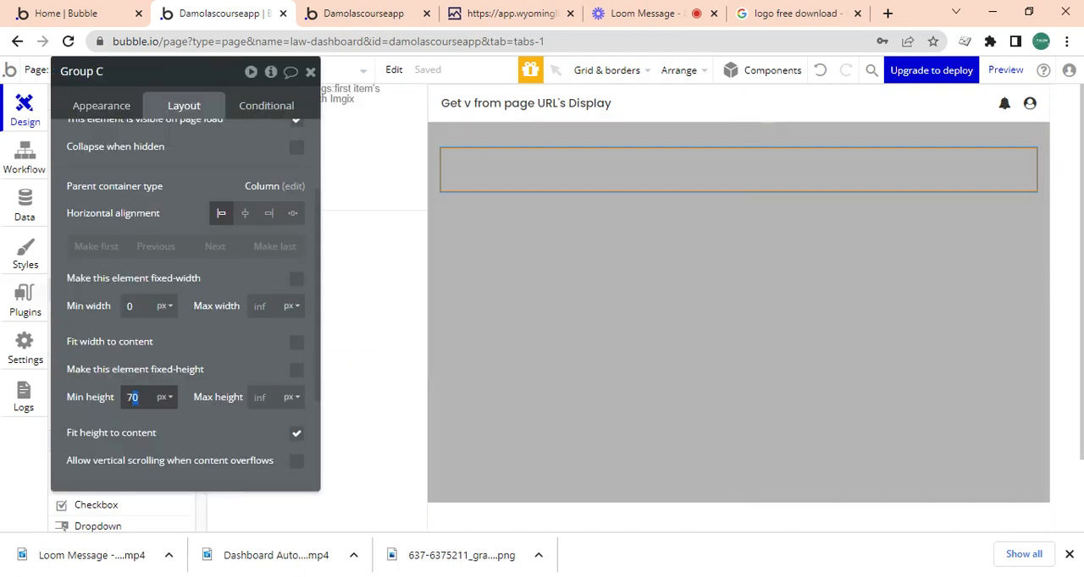
{"action": "double_click", "coordinate": [133, 397]}
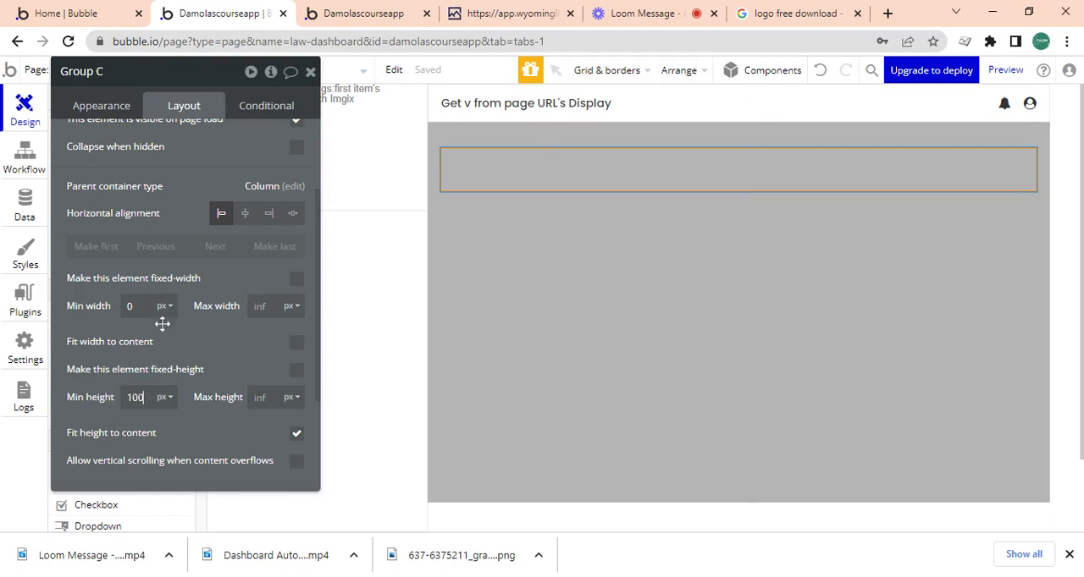
{"action": "type", "text": "100"}
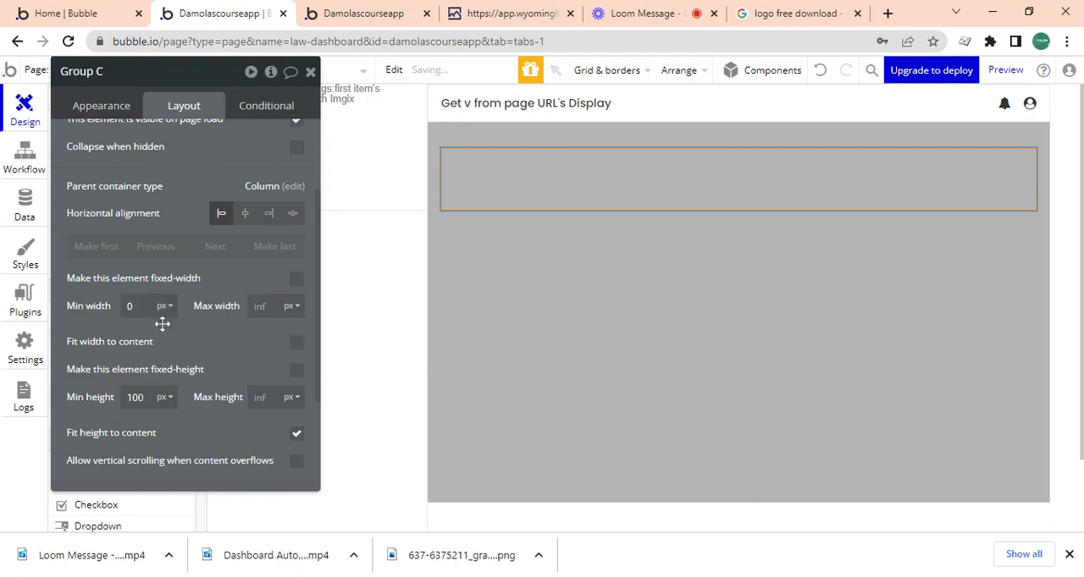
{"action": "left_click", "coordinate": [310, 72]}
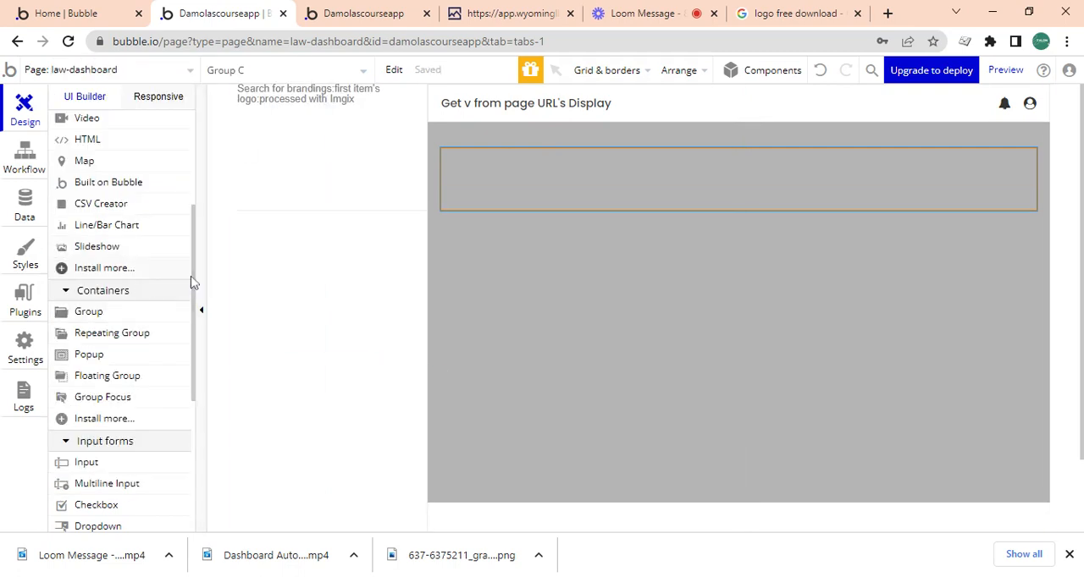
Draw a group about 221 × 38 px inside Group C and undo the extra 280 px square group.
{"action": "left_click_drag", "start_coordinate": [195, 278], "coordinate": [194, 184]}
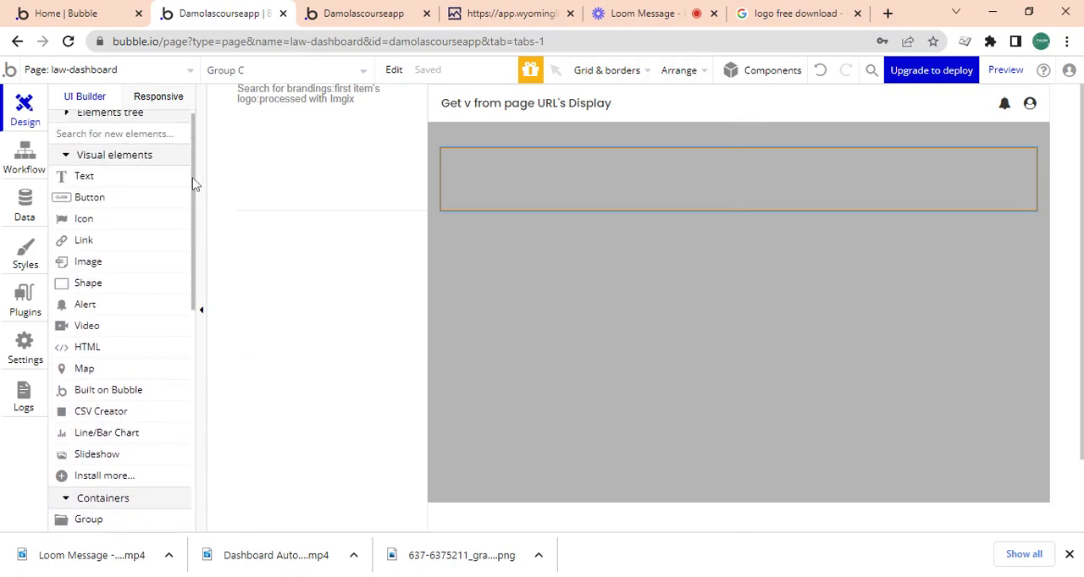
{"action": "left_click_drag", "start_coordinate": [195, 268], "coordinate": [165, 367]}
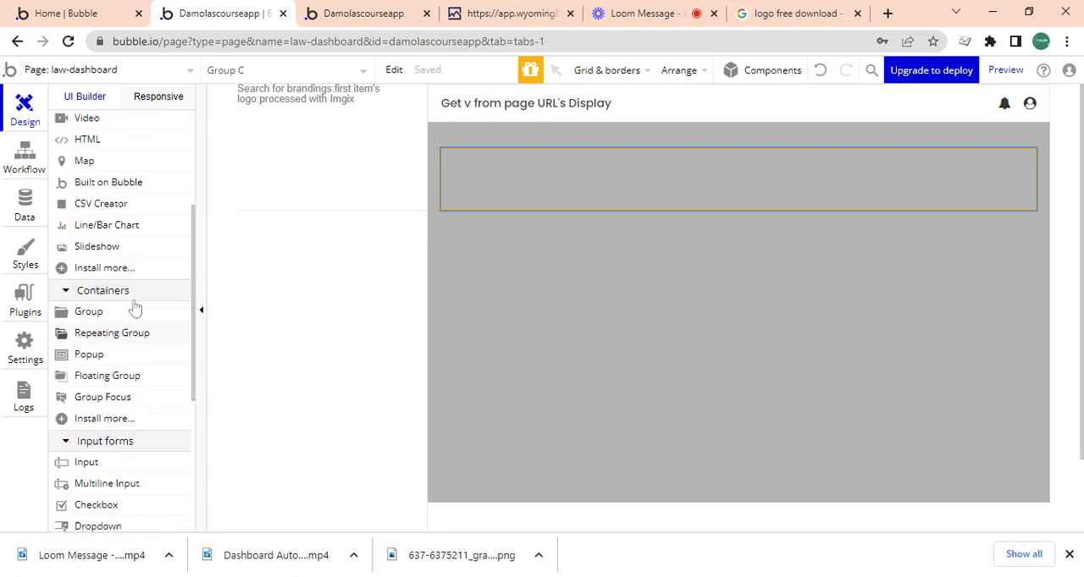
{"action": "left_click", "coordinate": [91, 312]}
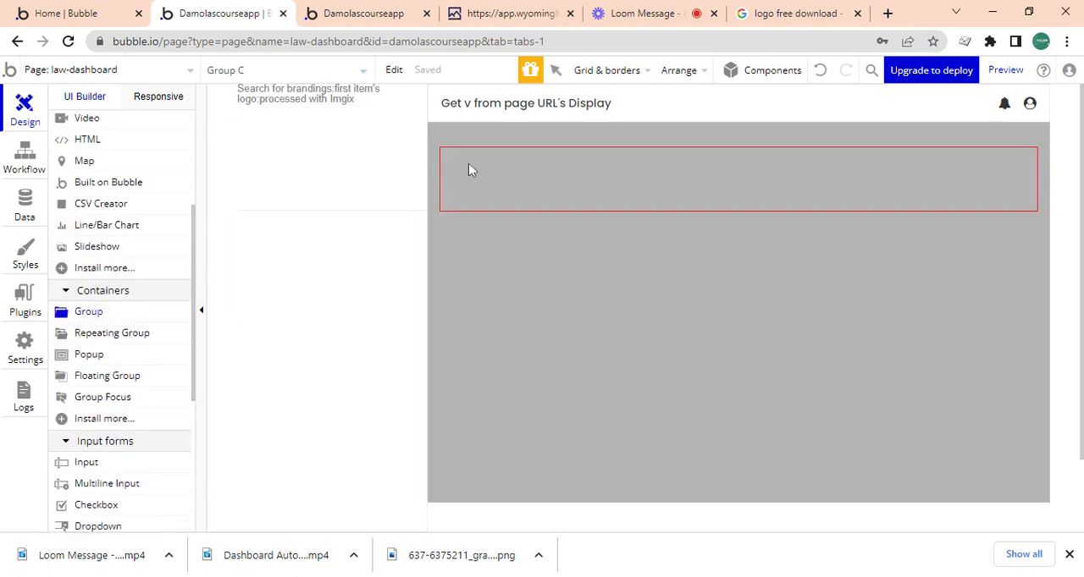
{"action": "left_click_drag", "start_coordinate": [473, 176], "coordinate": [617, 203]}
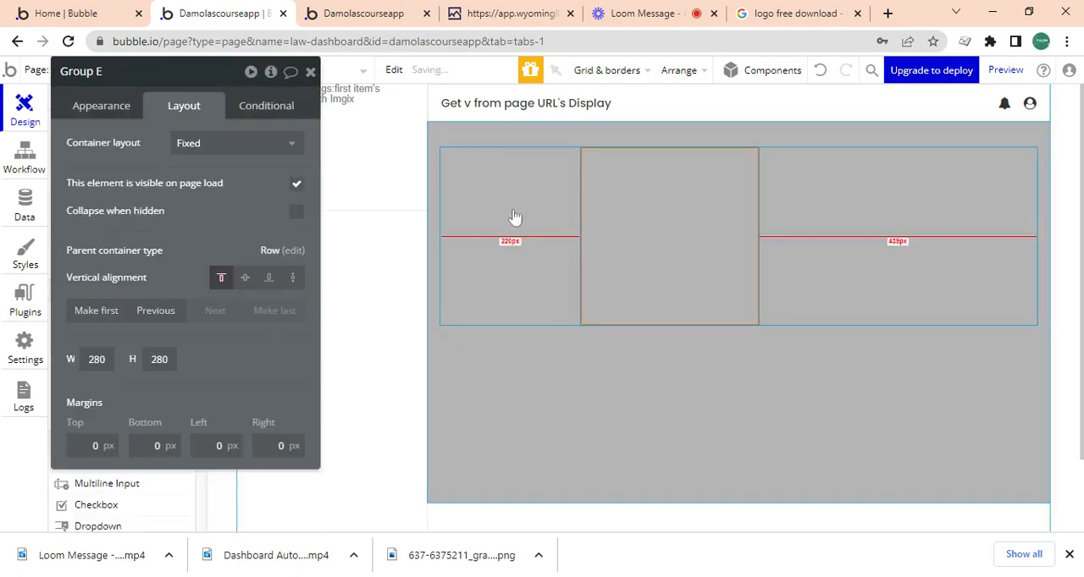
{"action": "key", "text": "ctrl+z"}
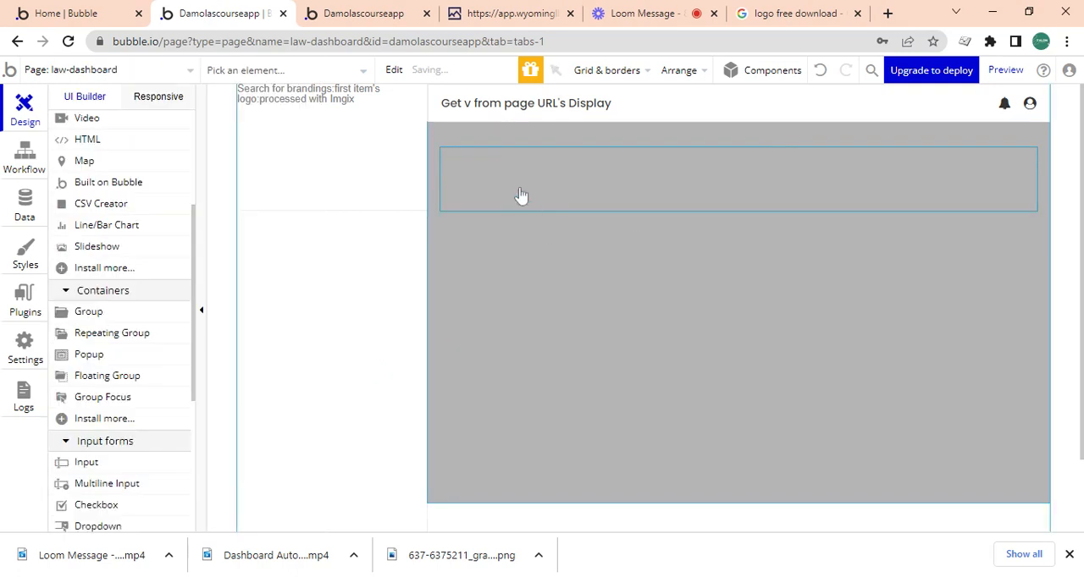
Check the first button's label on the reference Wyoming LLC Attorney dashboard and rename Group D to Group independent company.
{"action": "left_click", "coordinate": [501, 163]}
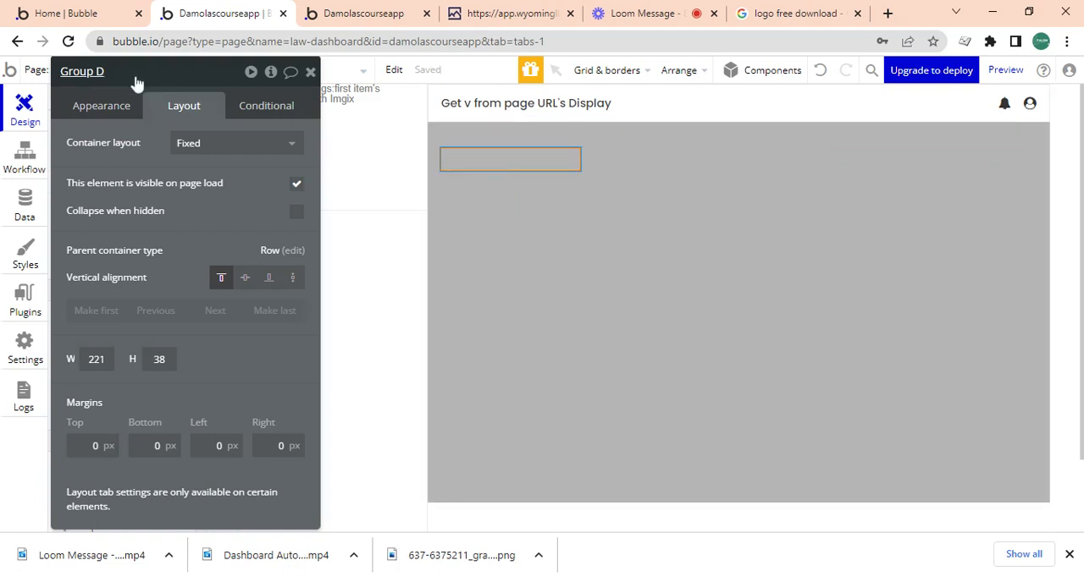
{"action": "left_click", "coordinate": [355, 13]}
{"action": "left_click", "coordinate": [470, 13]}
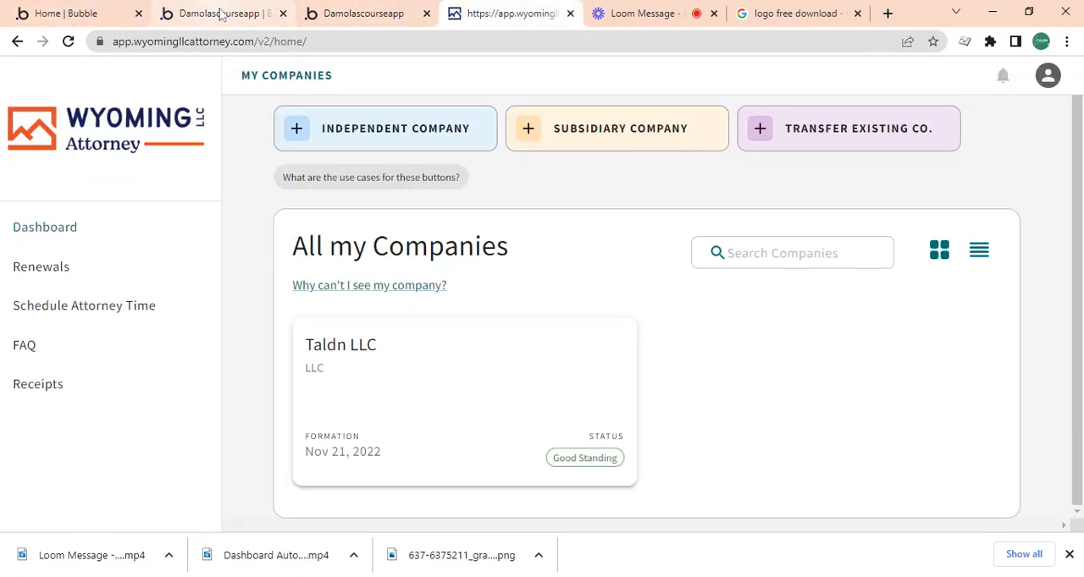
{"action": "left_click", "coordinate": [222, 16]}
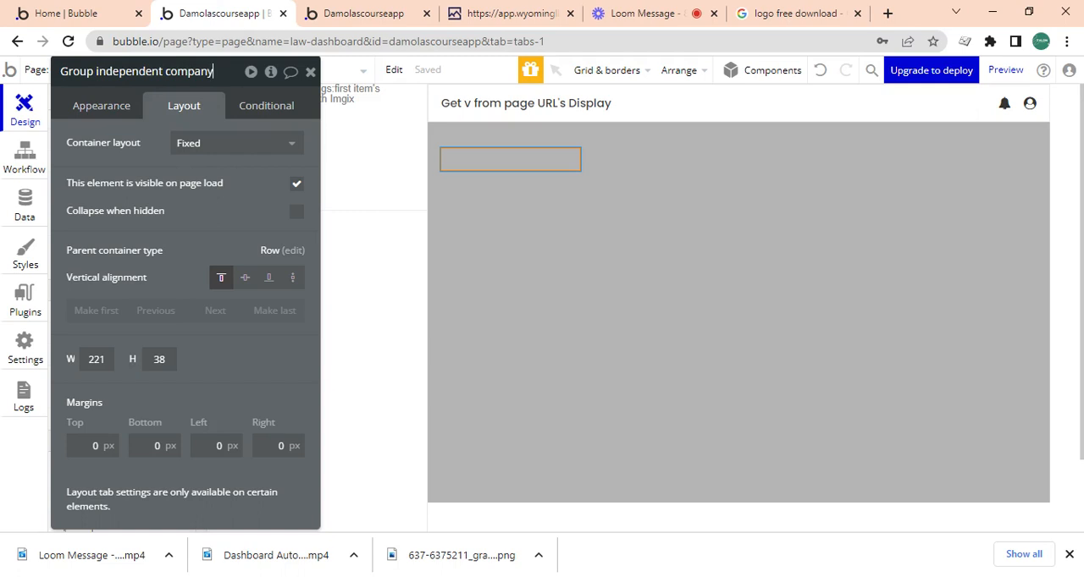
Give Group independent company a row container layout, a fixed width of 250 px and a minimum height of 50 px.
{"action": "left_click", "coordinate": [198, 152]}
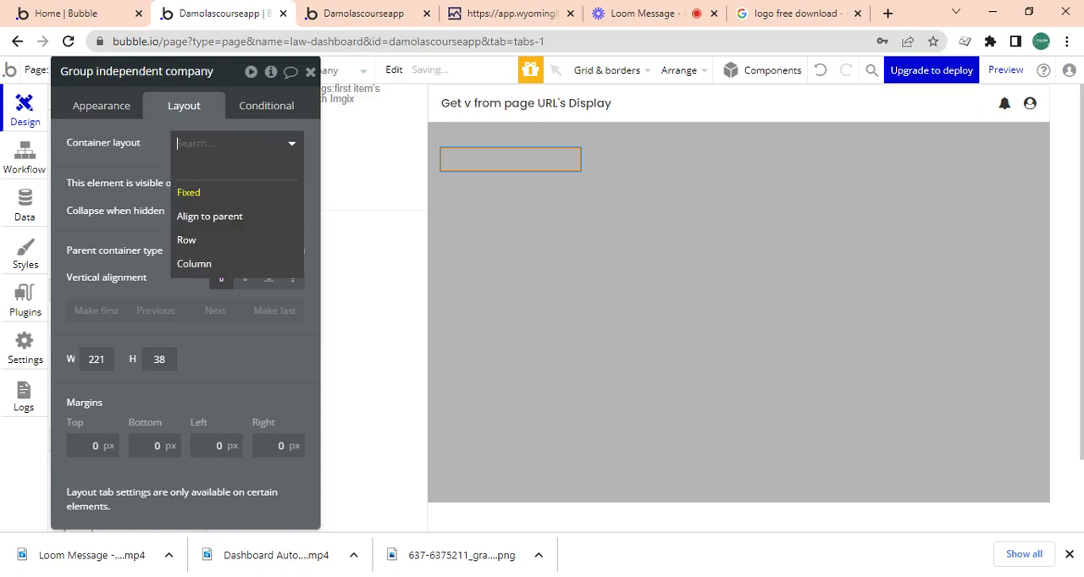
{"action": "left_click", "coordinate": [204, 241]}
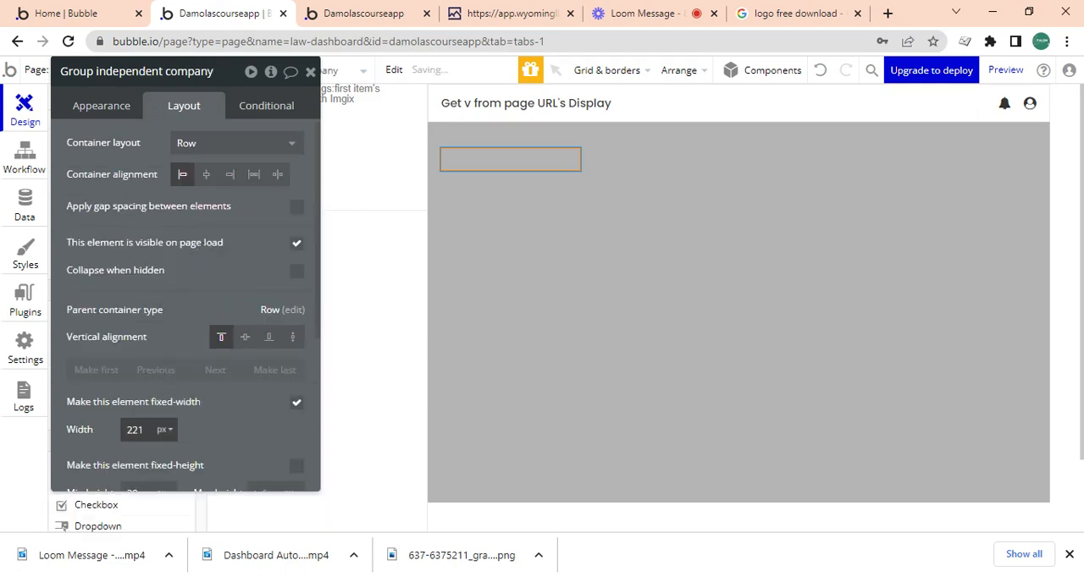
{"action": "left_click_drag", "start_coordinate": [133, 431], "coordinate": [119, 424]}
{"action": "type", "text": "250"}
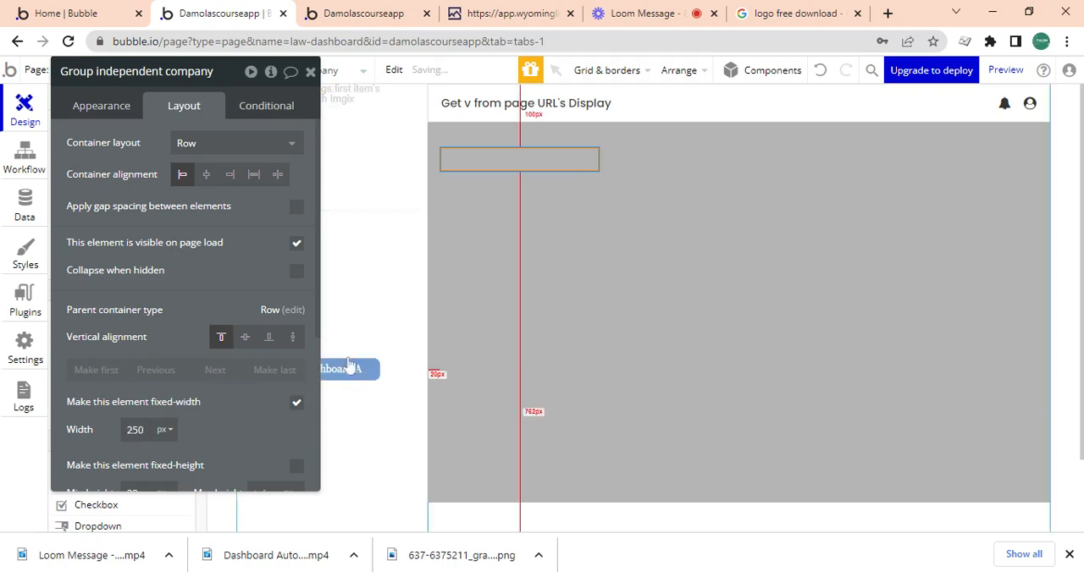
{"action": "scroll", "coordinate": [316, 339], "scroll_direction": "down", "scroll_amount": 3}
{"action": "left_click_drag", "start_coordinate": [138, 386], "coordinate": [113, 381]}
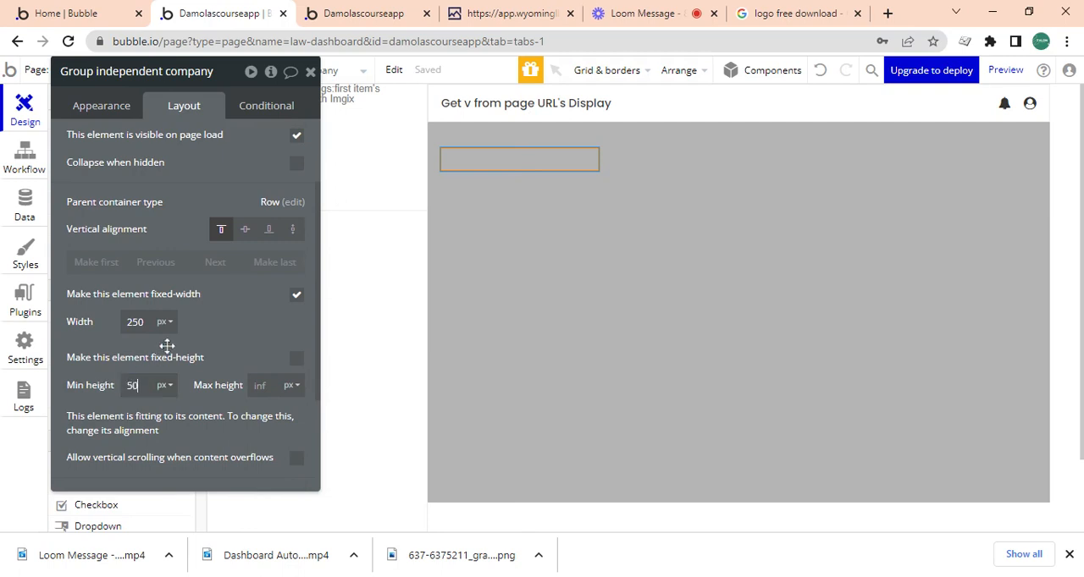
{"action": "type", "text": "50"}
Set Group independent company's padding to 10 px on all four sides.
{"action": "scroll", "coordinate": [313, 415], "scroll_direction": "down", "scroll_amount": 3}
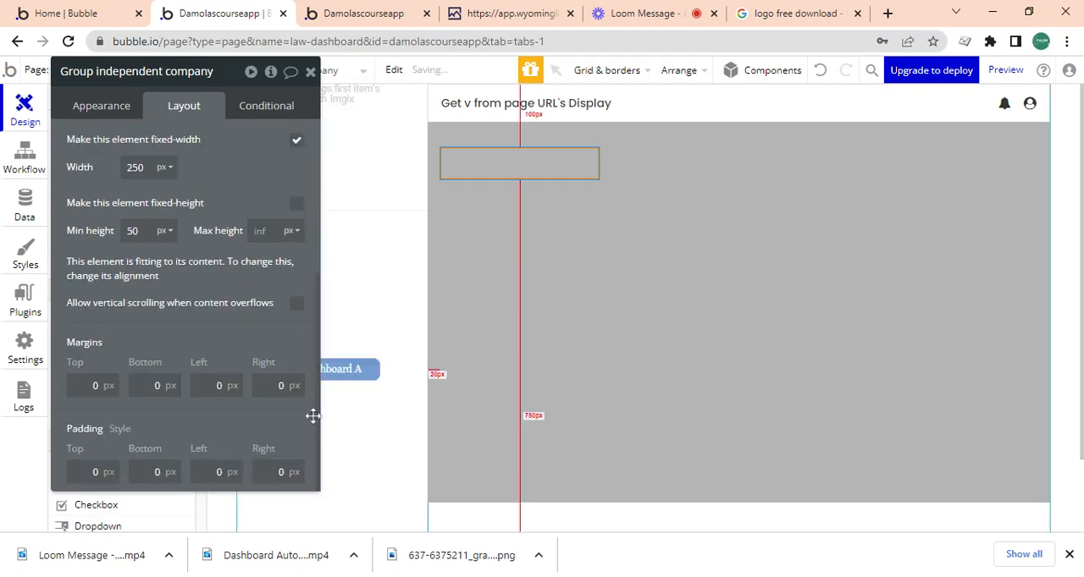
{"action": "left_click", "coordinate": [100, 471]}
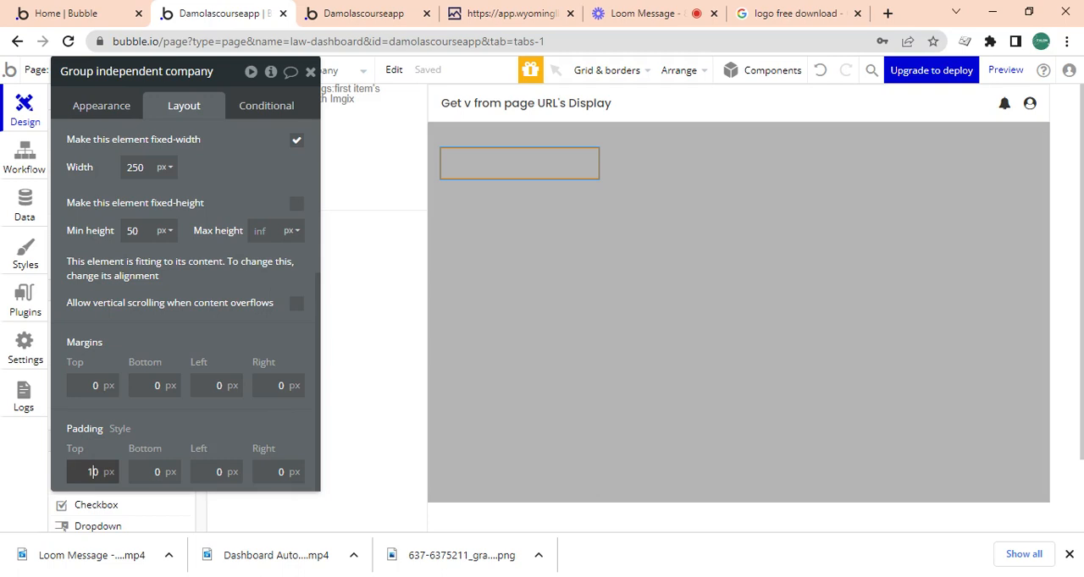
{"action": "type", "text": "10"}
{"action": "key", "text": "Tab"}
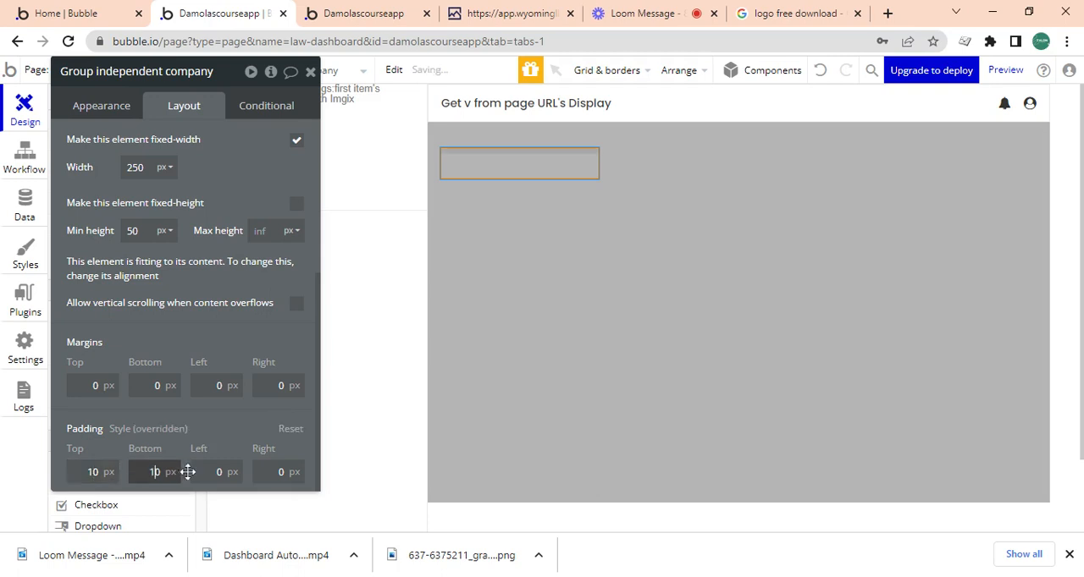
{"action": "key", "text": "Tab"}
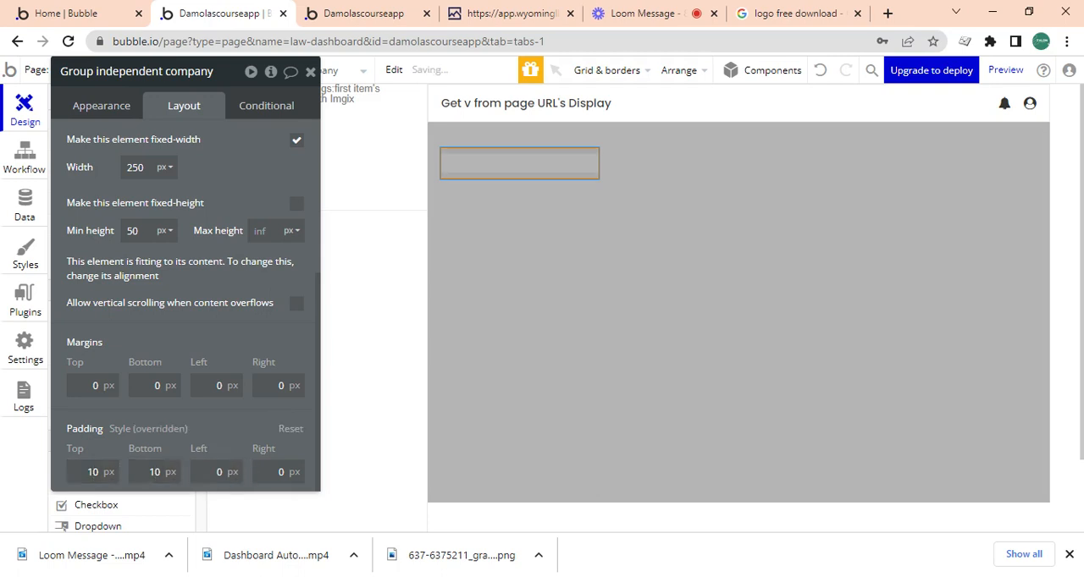
{"action": "type", "text": "1"}
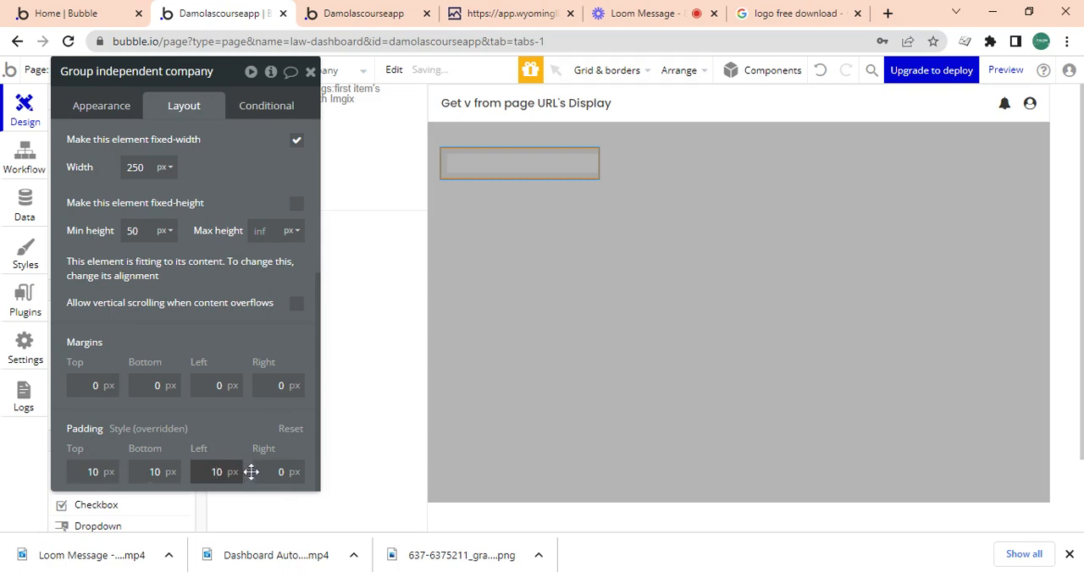
{"action": "key", "text": "Tab"}
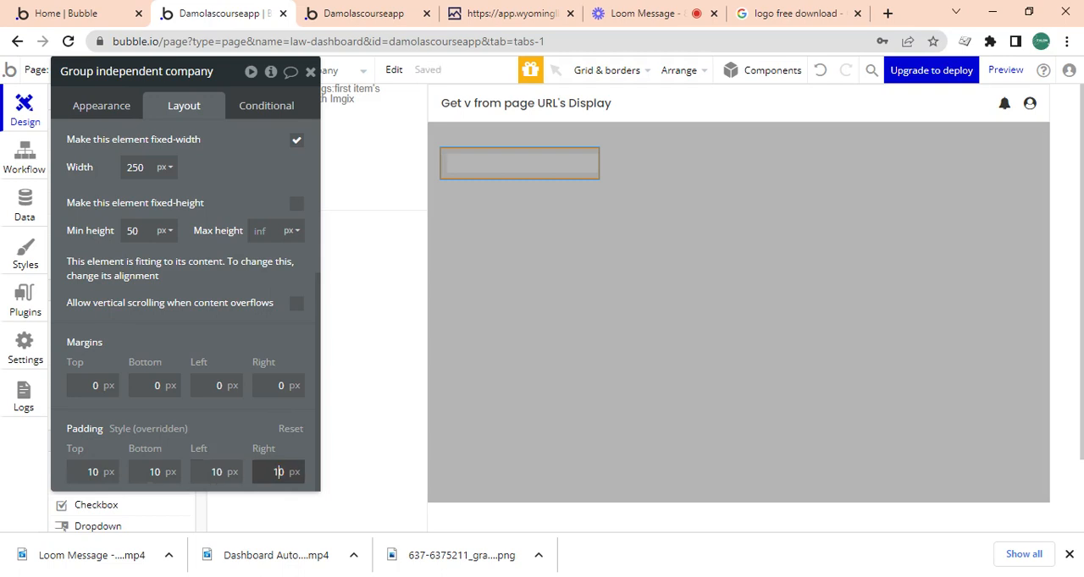
{"action": "type", "text": "10"}
Set Group independent company's border roundness to 10 and centre the group vertically in its parent row.
{"action": "left_click", "coordinate": [103, 109]}
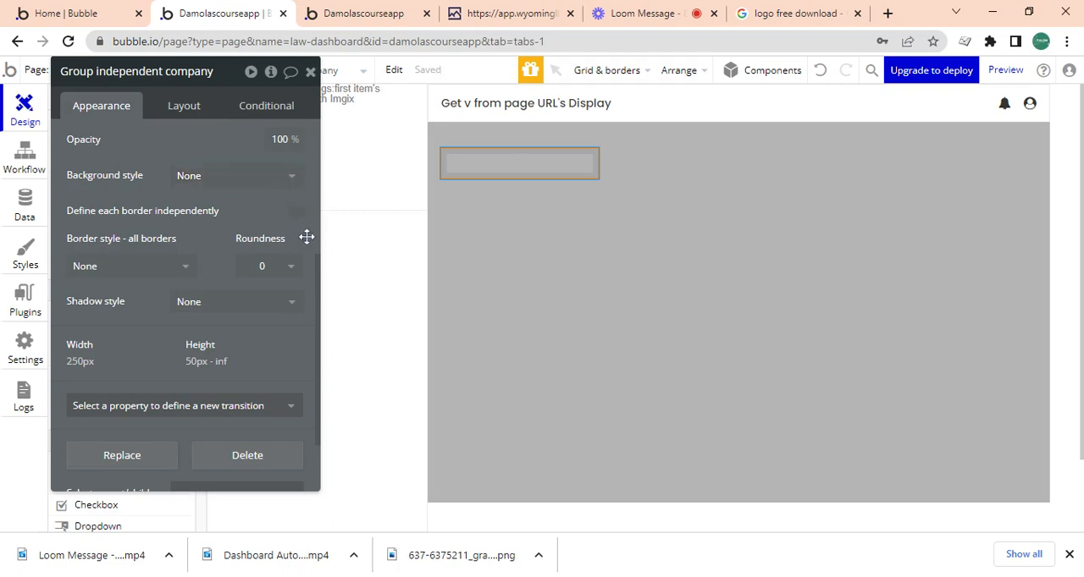
{"action": "left_click", "coordinate": [285, 268]}
{"action": "left_click", "coordinate": [256, 411]}
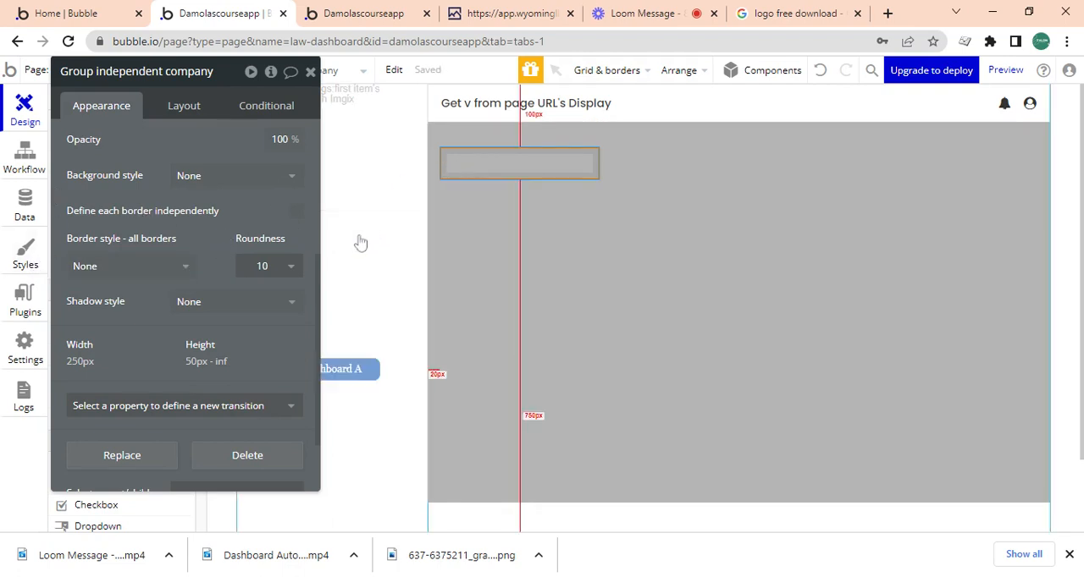
{"action": "scroll", "coordinate": [305, 222], "scroll_direction": "up", "scroll_amount": 3}
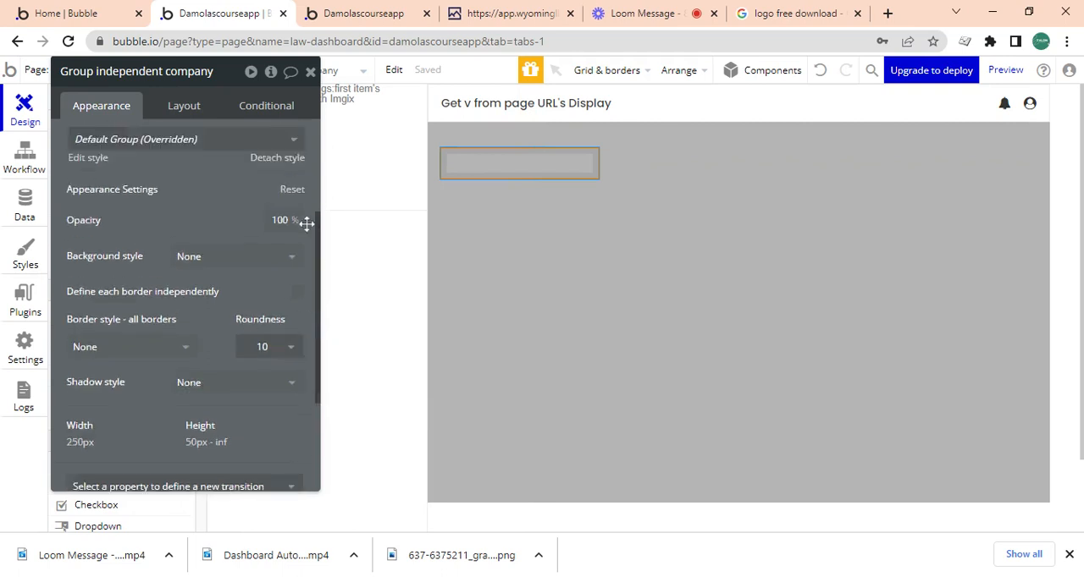
{"action": "left_click", "coordinate": [193, 102]}
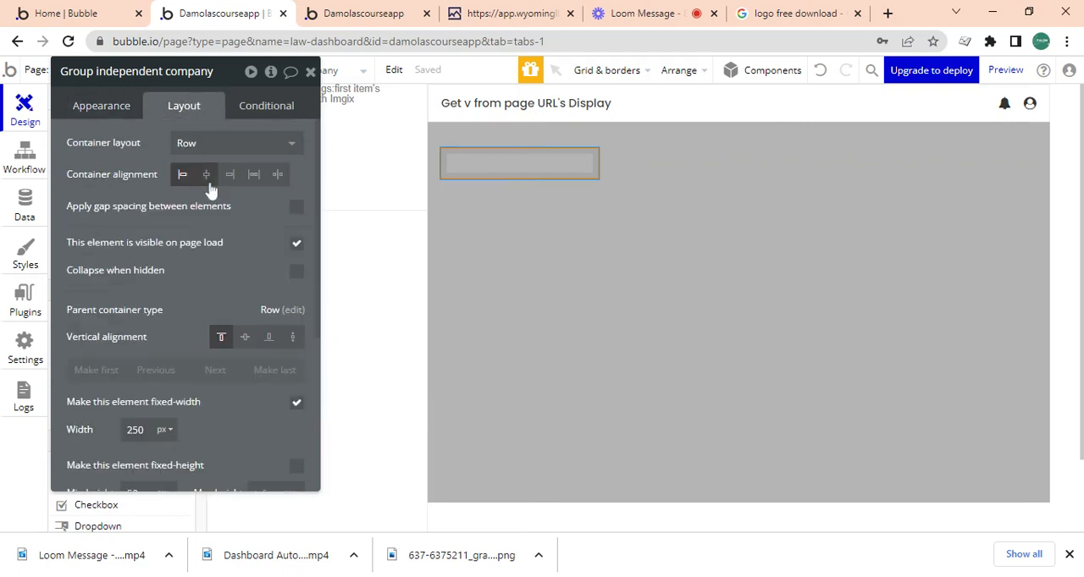
{"action": "left_click", "coordinate": [245, 339]}
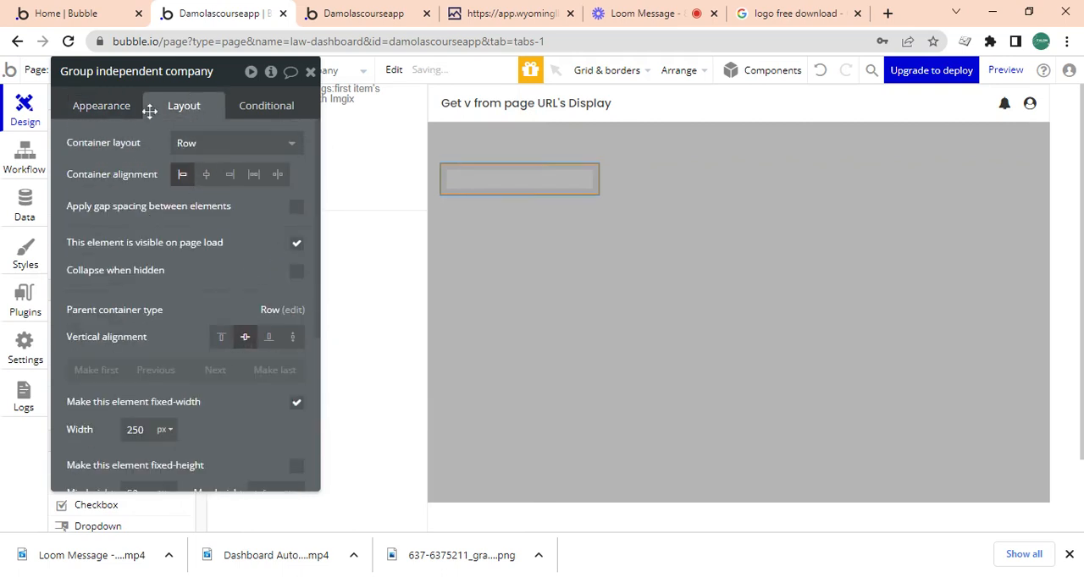
Apply gap spacing between elements in Group independent company with a column gap of 20 px.
{"action": "left_click", "coordinate": [119, 106]}
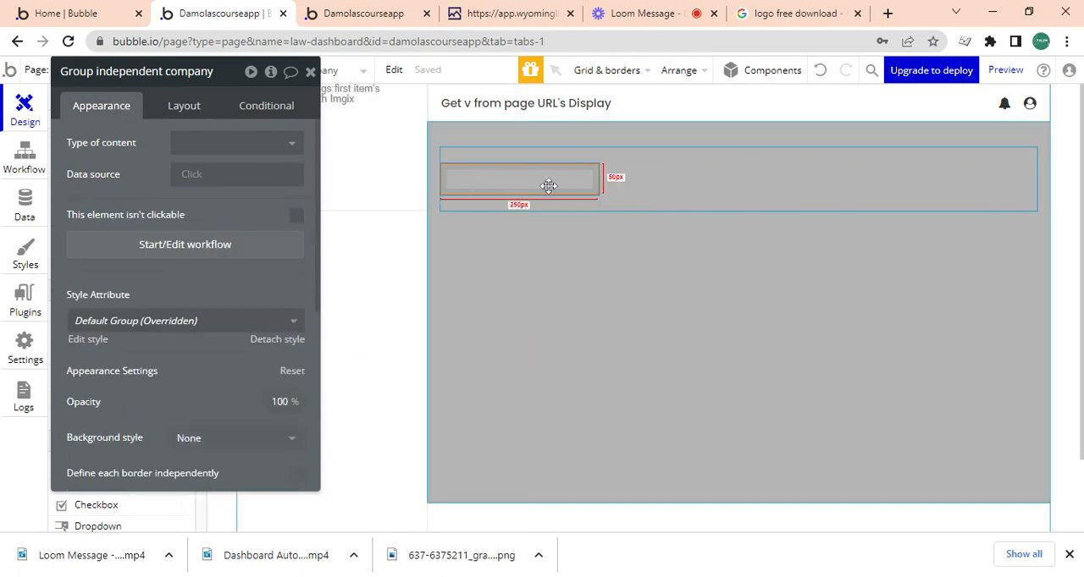
{"action": "left_click_drag", "start_coordinate": [317, 225], "coordinate": [304, 107]}
{"action": "left_click", "coordinate": [303, 108]}
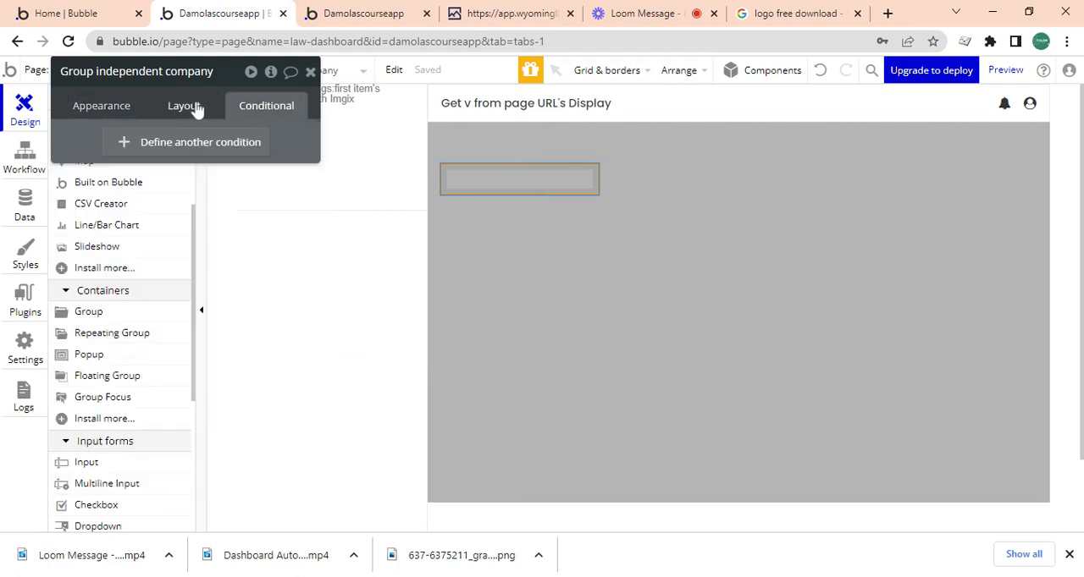
{"action": "left_click", "coordinate": [170, 108]}
{"action": "left_click", "coordinate": [295, 207]}
{"action": "left_click", "coordinate": [284, 266]}
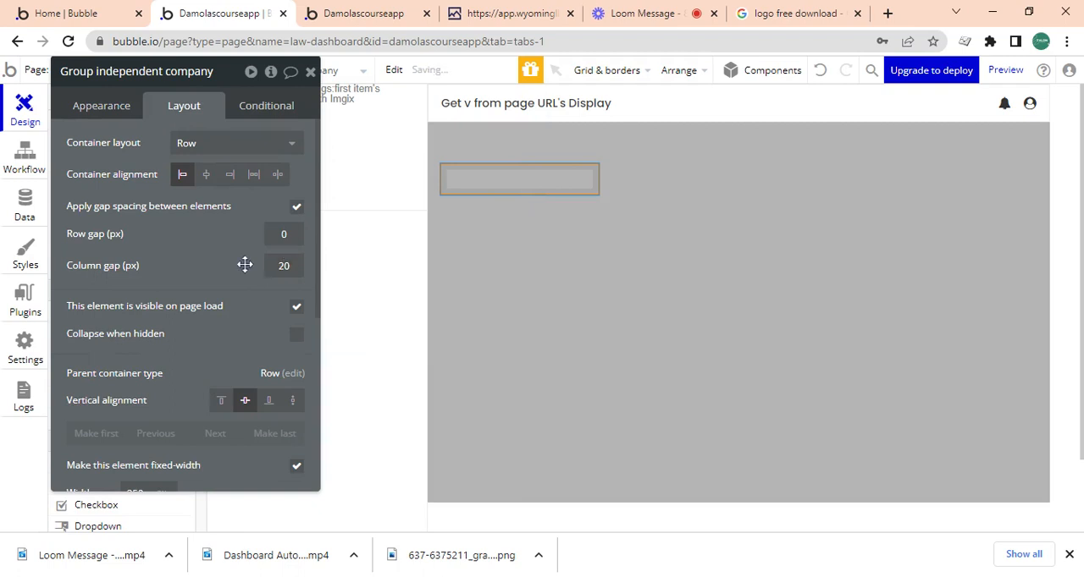
Give Group independent company a flat light-lavender background in colour #D6D6F4.
{"action": "left_click", "coordinate": [123, 116]}
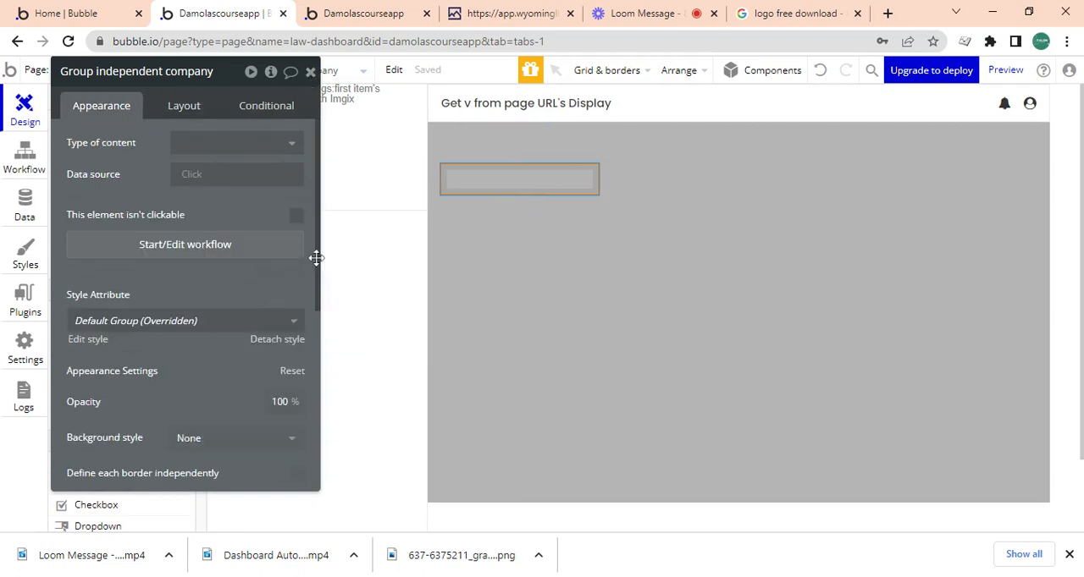
{"action": "left_click_drag", "start_coordinate": [314, 257], "coordinate": [286, 357]}
{"action": "left_click", "coordinate": [262, 337]}
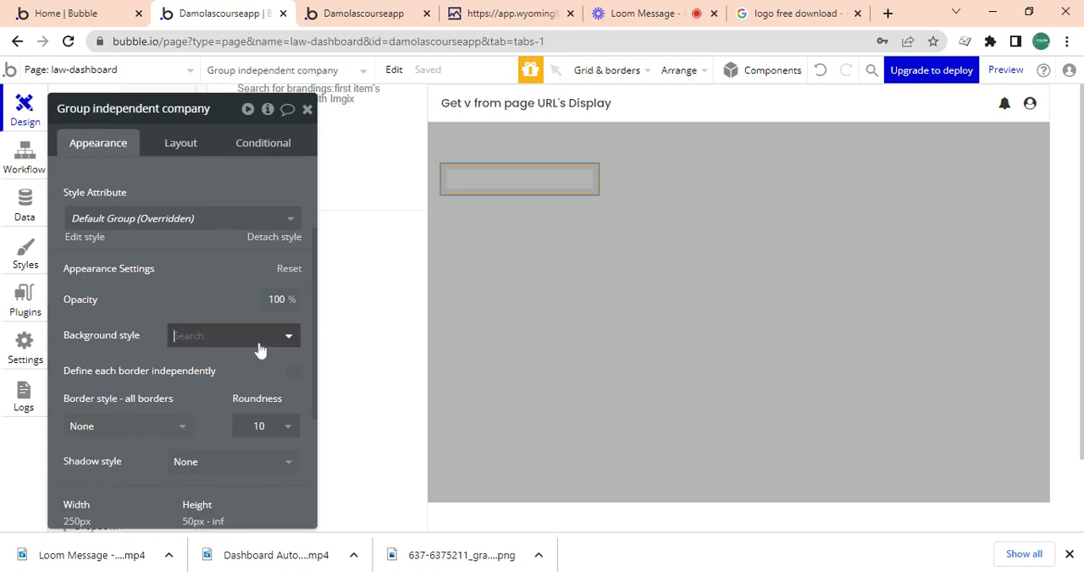
{"action": "left_click", "coordinate": [235, 407]}
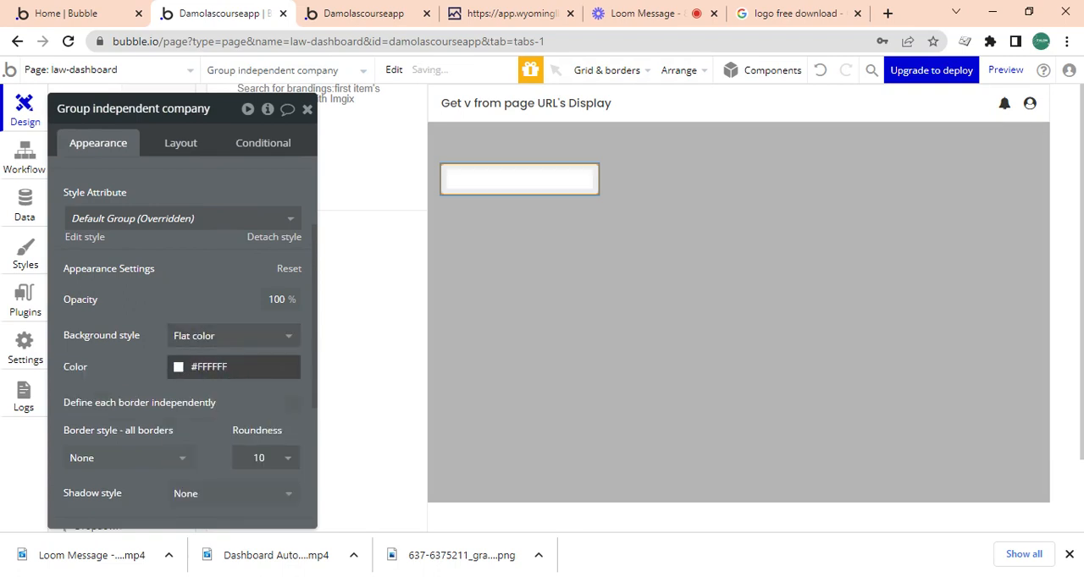
{"action": "left_click", "coordinate": [178, 369]}
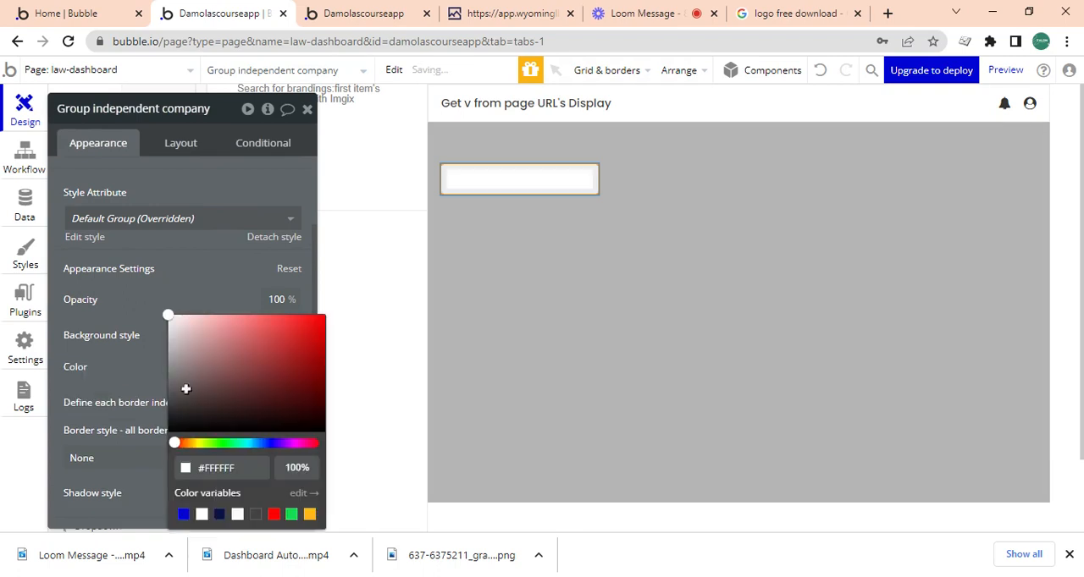
{"action": "left_click", "coordinate": [183, 514]}
{"action": "left_click", "coordinate": [188, 321]}
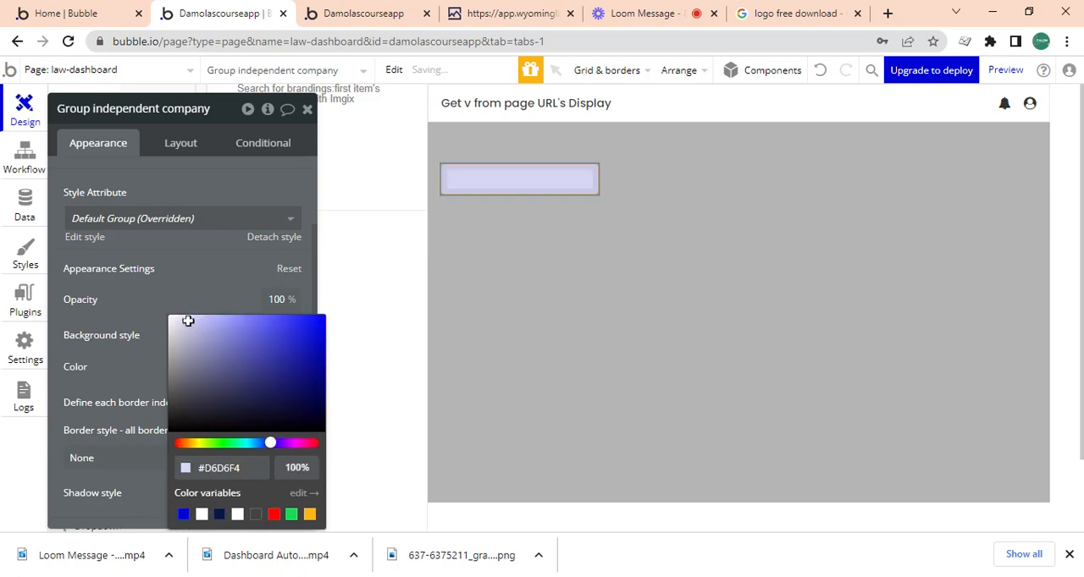
{"action": "left_click", "coordinate": [189, 254]}
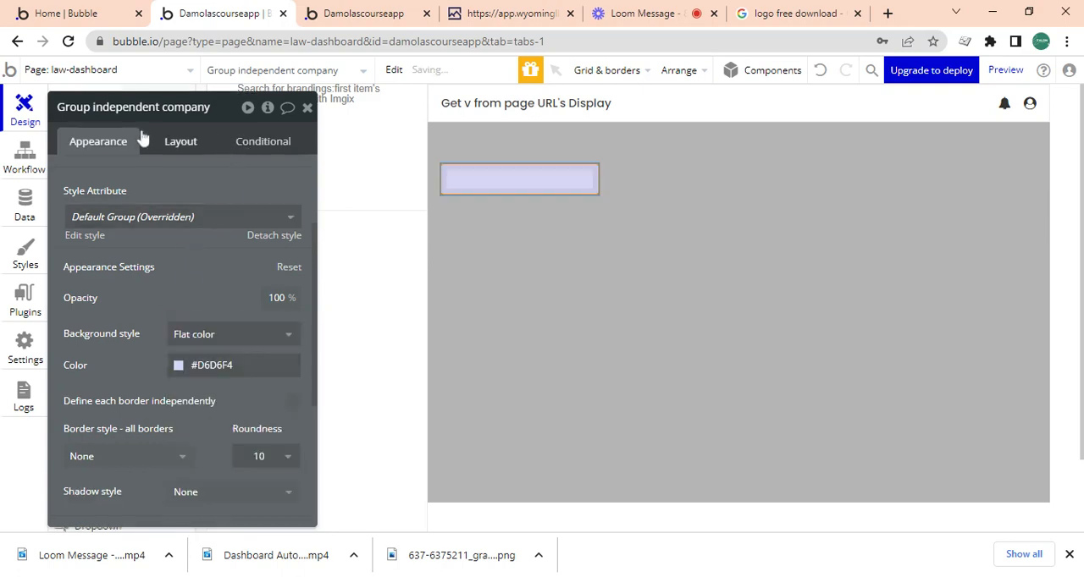
Add an icon element to the page and move it inside Group independent company.
{"action": "left_click", "coordinate": [308, 109]}
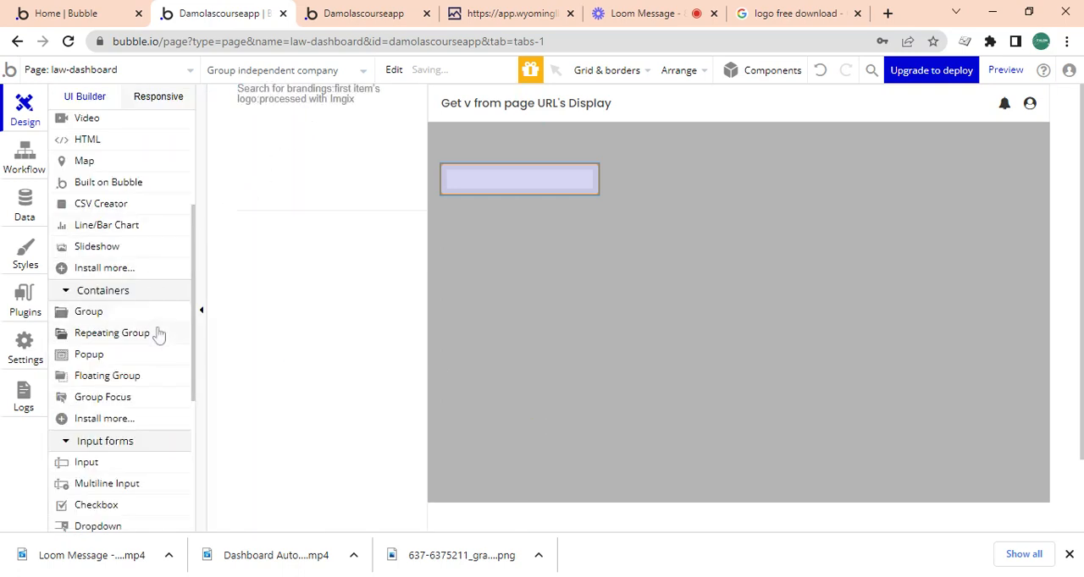
{"action": "scroll", "coordinate": [194, 287], "scroll_direction": "up", "scroll_amount": 5}
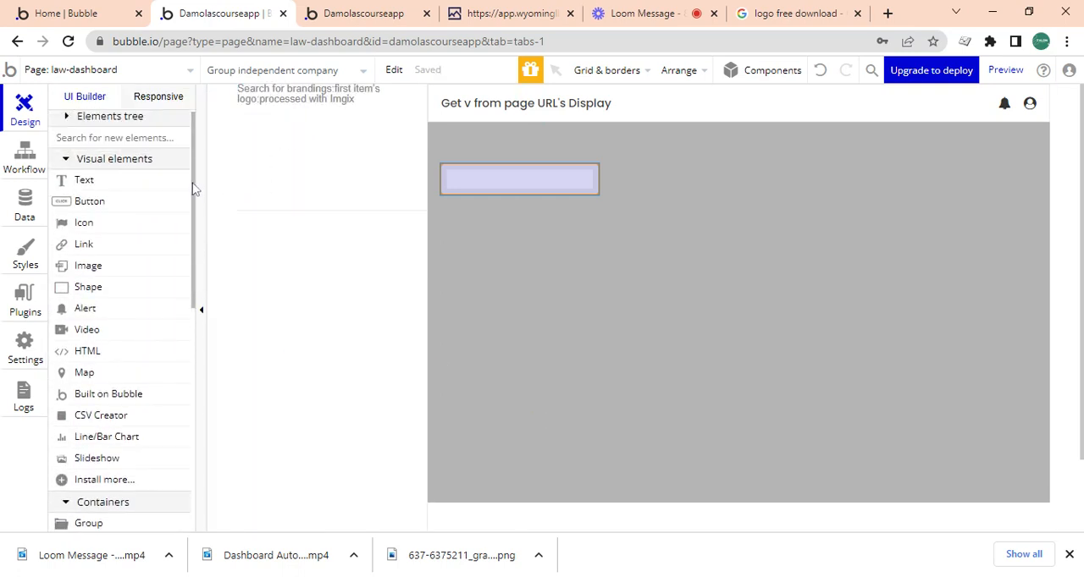
{"action": "left_click", "coordinate": [95, 232]}
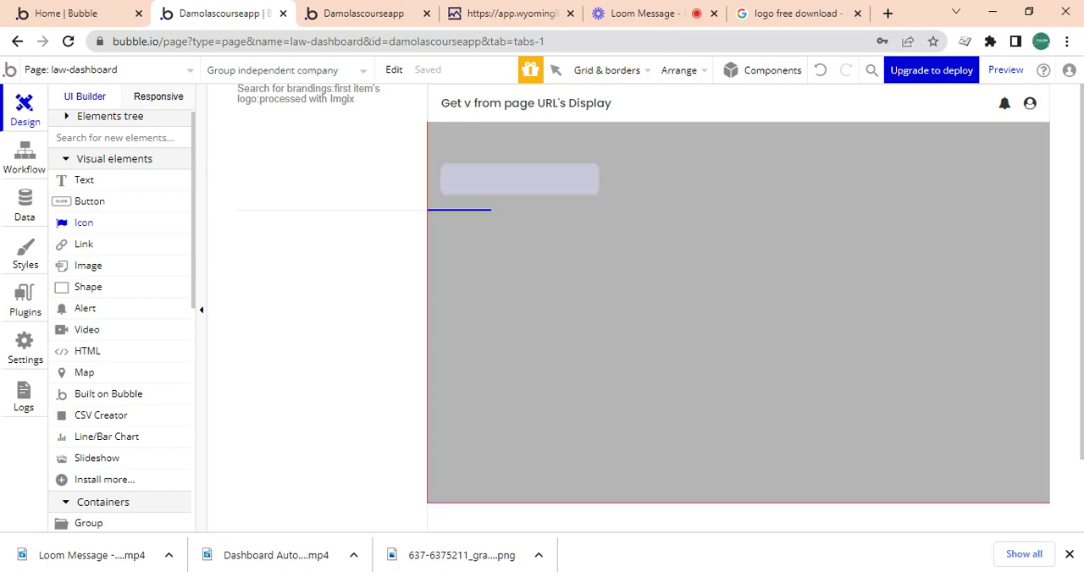
{"action": "left_click", "coordinate": [449, 221]}
{"action": "left_click", "coordinate": [453, 225]}
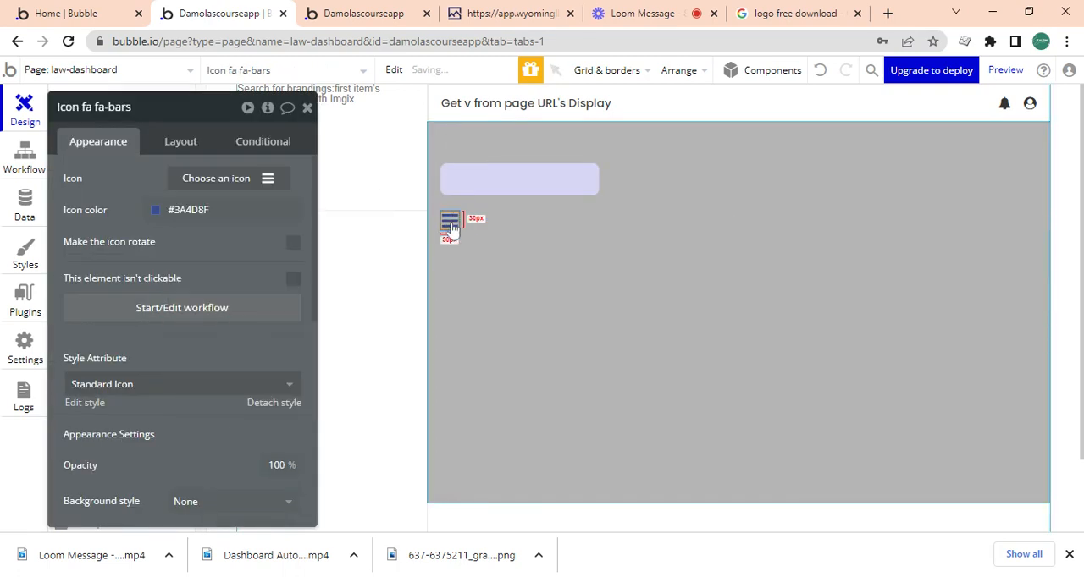
{"action": "key", "text": "Delete"}
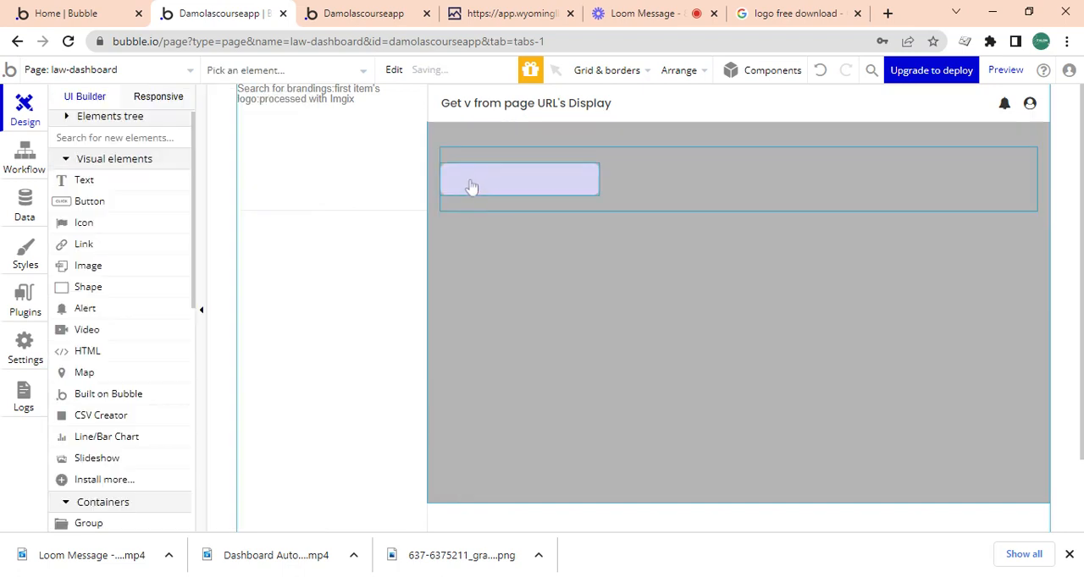
{"action": "double_click", "coordinate": [469, 179]}
{"action": "key", "text": "ctrl+z"}
{"action": "left_click", "coordinate": [456, 178]}
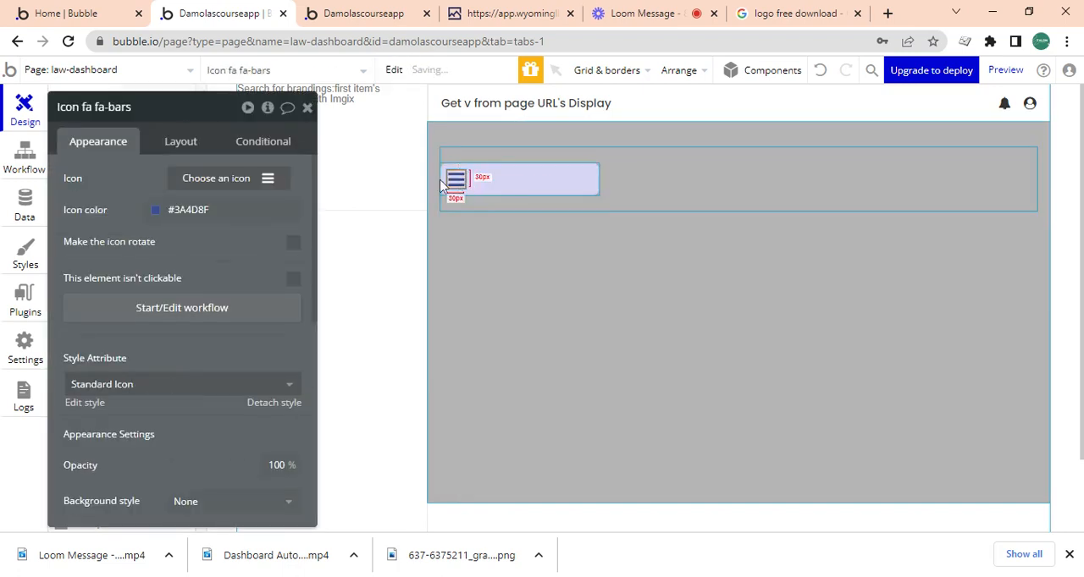
Set the icon's width and height to 20 px and centre it vertically in Group independent company.
{"action": "left_click", "coordinate": [184, 142]}
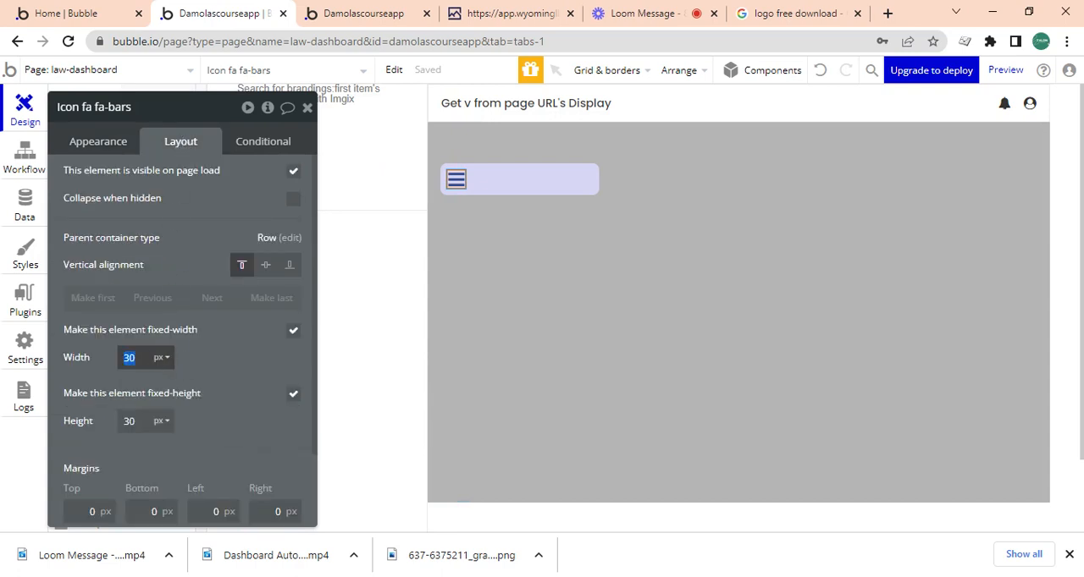
{"action": "type", "text": "20"}
{"action": "key", "text": "Tab"}
{"action": "type", "text": "2"}
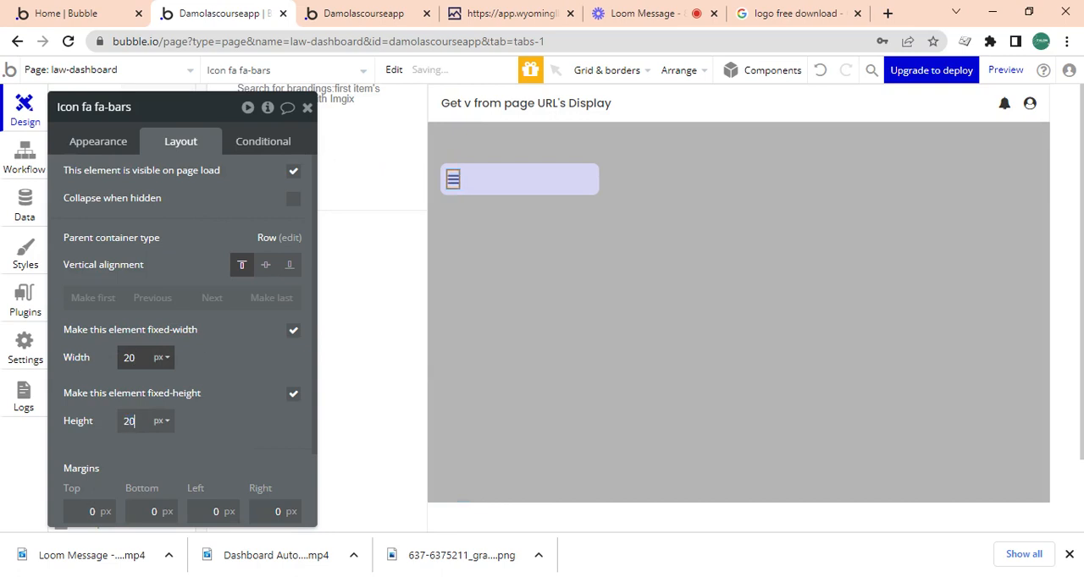
{"action": "type", "text": "0"}
{"action": "left_click", "coordinate": [265, 265]}
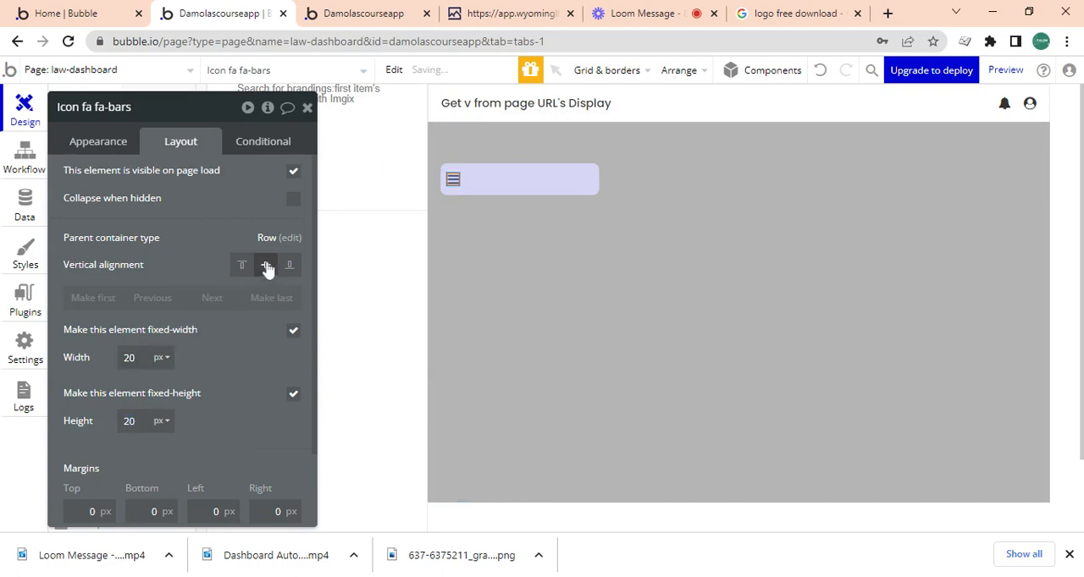
Change the icon in Group independent company to the circled plus symbol, searching the icons for plus.
{"action": "left_click", "coordinate": [91, 143]}
{"action": "left_click", "coordinate": [184, 180]}
{"action": "type", "text": "p"}
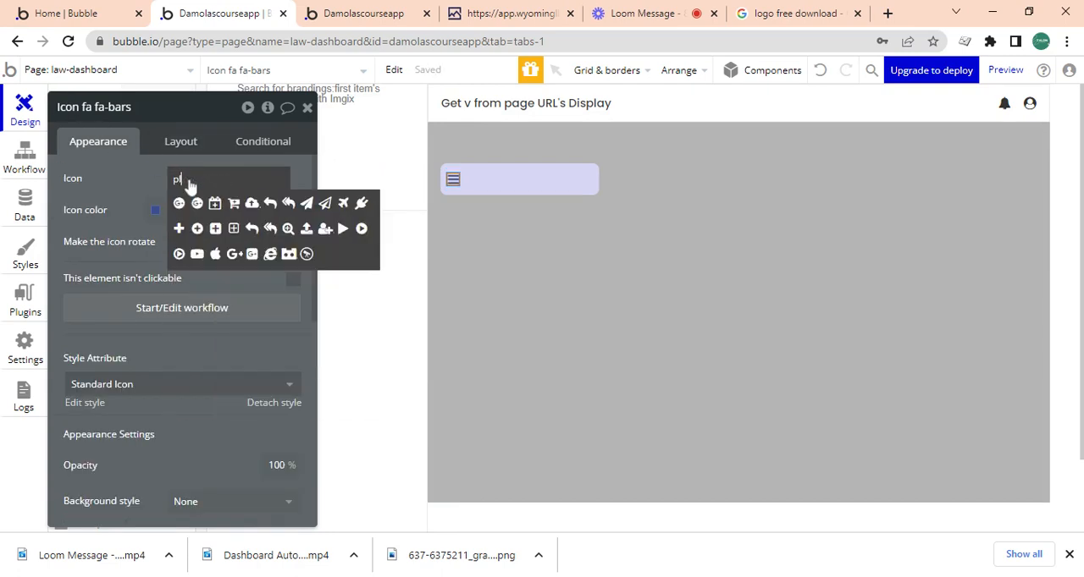
{"action": "type", "text": "lus"}
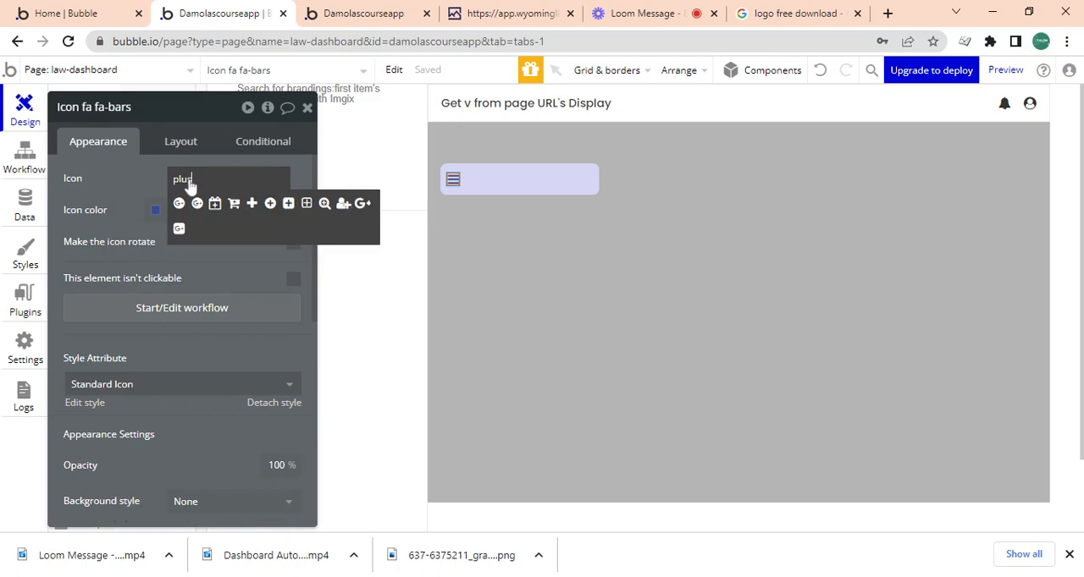
{"action": "left_click", "coordinate": [269, 205]}
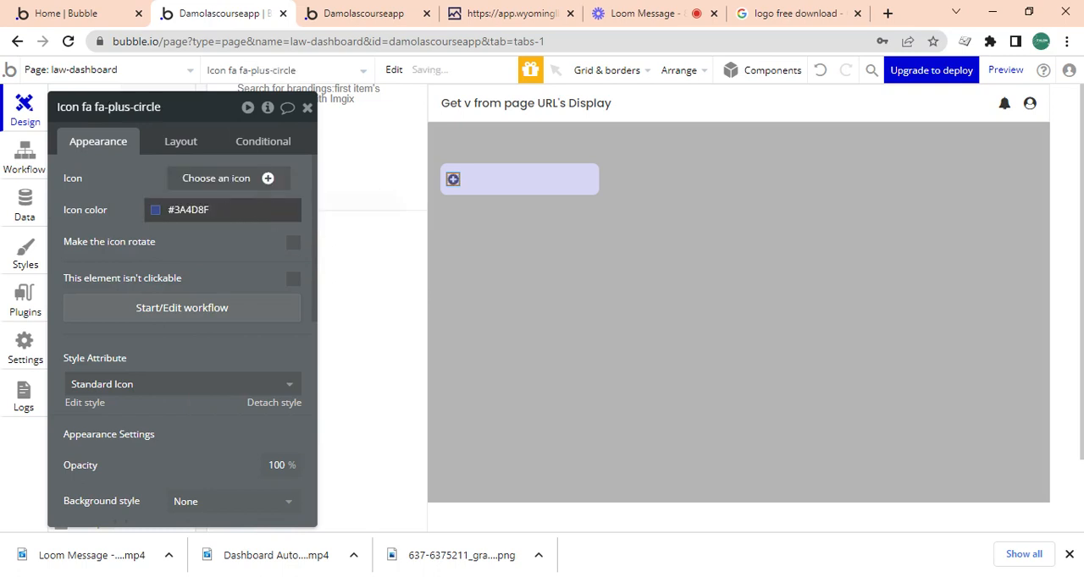
Set the plus icon's colour to #333333.
{"action": "left_click", "coordinate": [155, 211]}
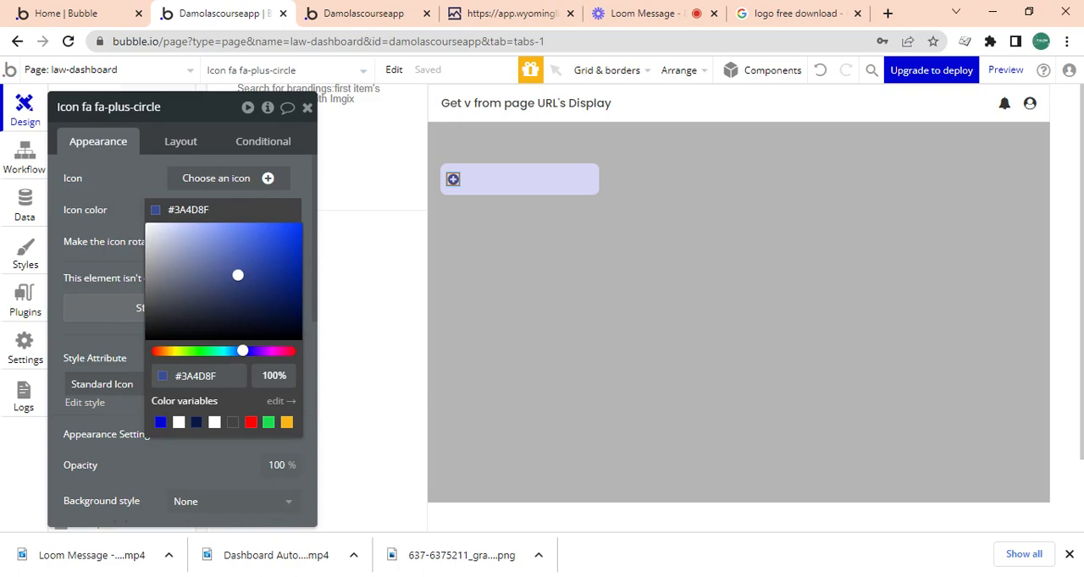
{"action": "type", "text": "333333"}
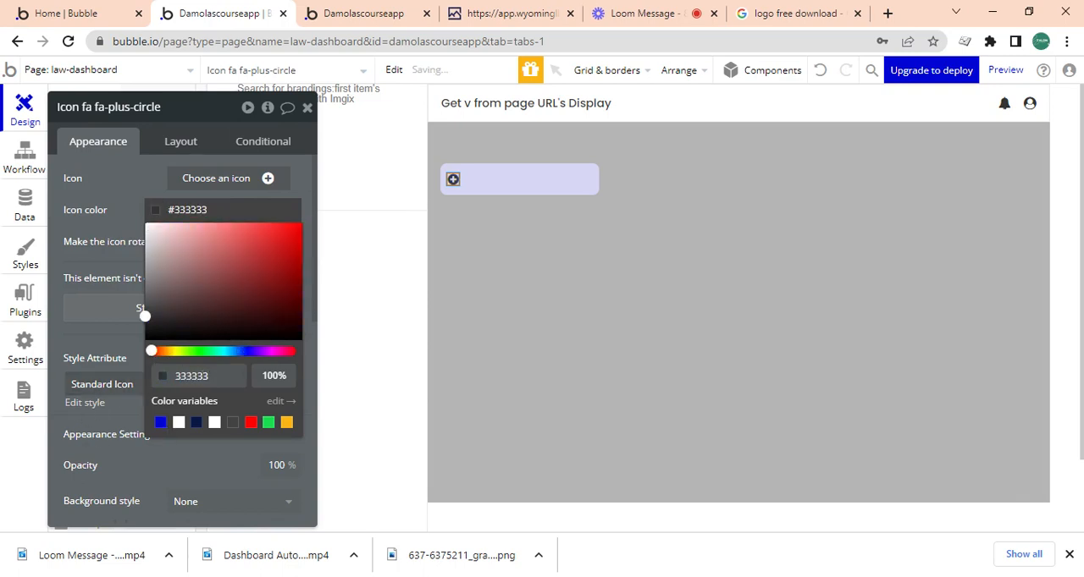
Resize the plus icon to 30 px wide and 30 px high.
{"action": "left_click", "coordinate": [172, 146]}
{"action": "left_click", "coordinate": [175, 144]}
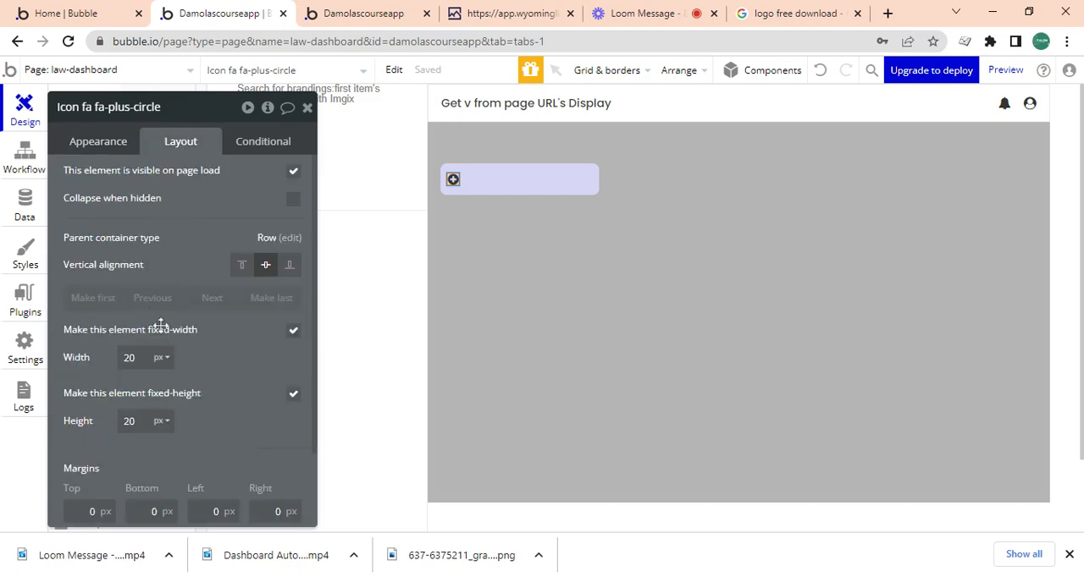
{"action": "left_click_drag", "start_coordinate": [137, 358], "coordinate": [111, 355]}
{"action": "type", "text": "30"}
{"action": "key", "text": "Tab"}
{"action": "type", "text": "3"}
Copy the header's page URL display text into Group independent company.
{"action": "left_click", "coordinate": [544, 98]}
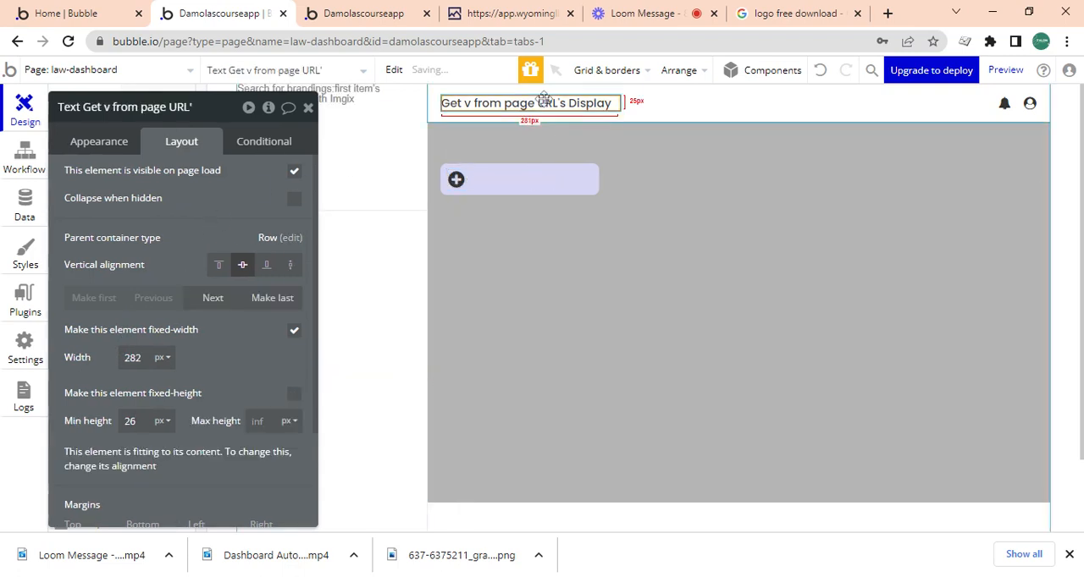
{"action": "left_click", "coordinate": [548, 184]}
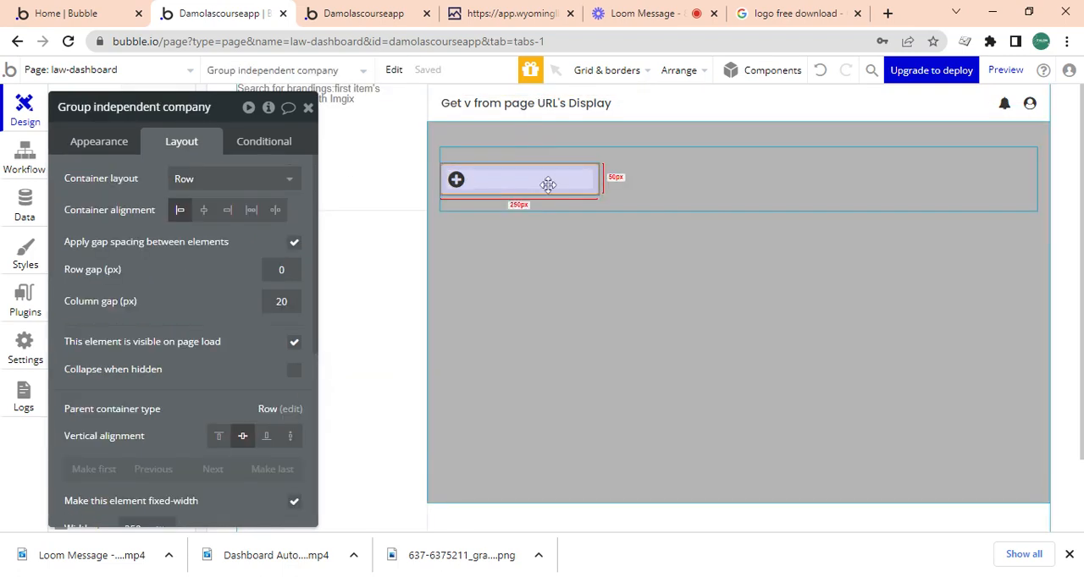
{"action": "key", "text": "ctrl+v"}
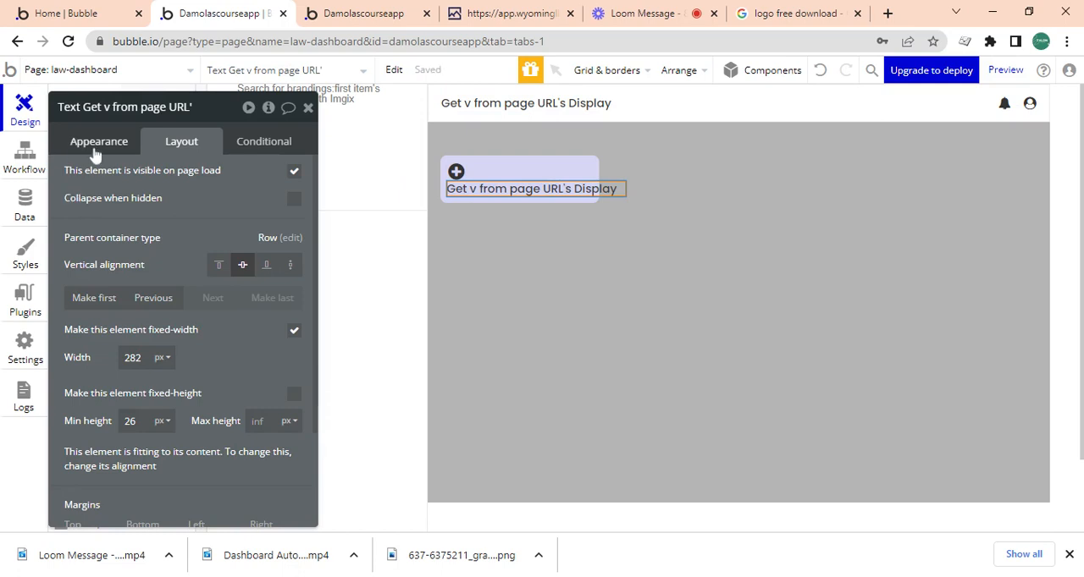
Clear the dynamic expression from the copied text and enter Independent Company as its content.
{"action": "left_click", "coordinate": [96, 149]}
{"action": "left_click", "coordinate": [138, 182]}
{"action": "right_click", "coordinate": [133, 181]}
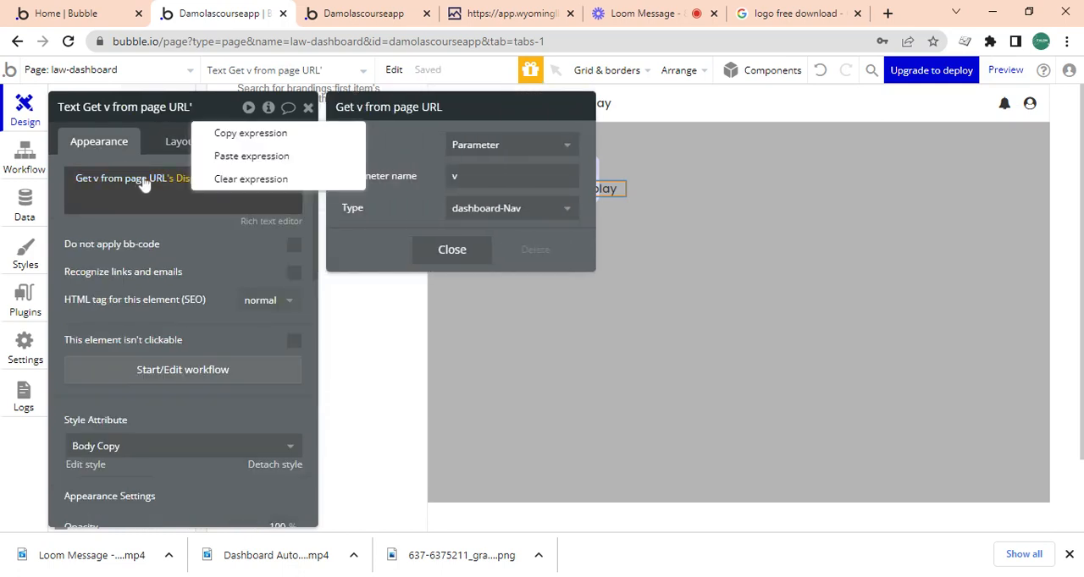
{"action": "left_click", "coordinate": [271, 180]}
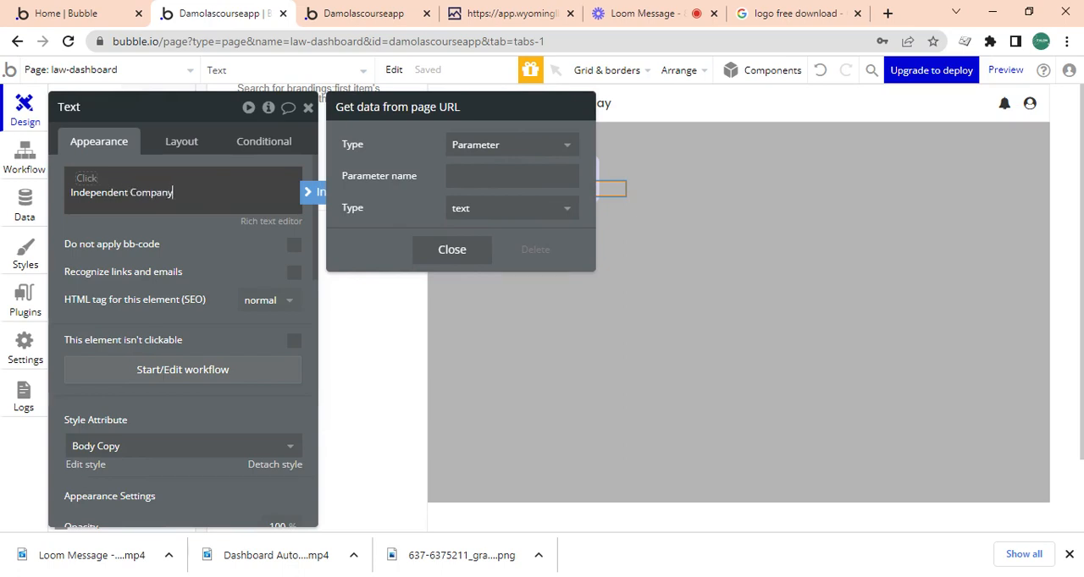
{"action": "left_click", "coordinate": [220, 284]}
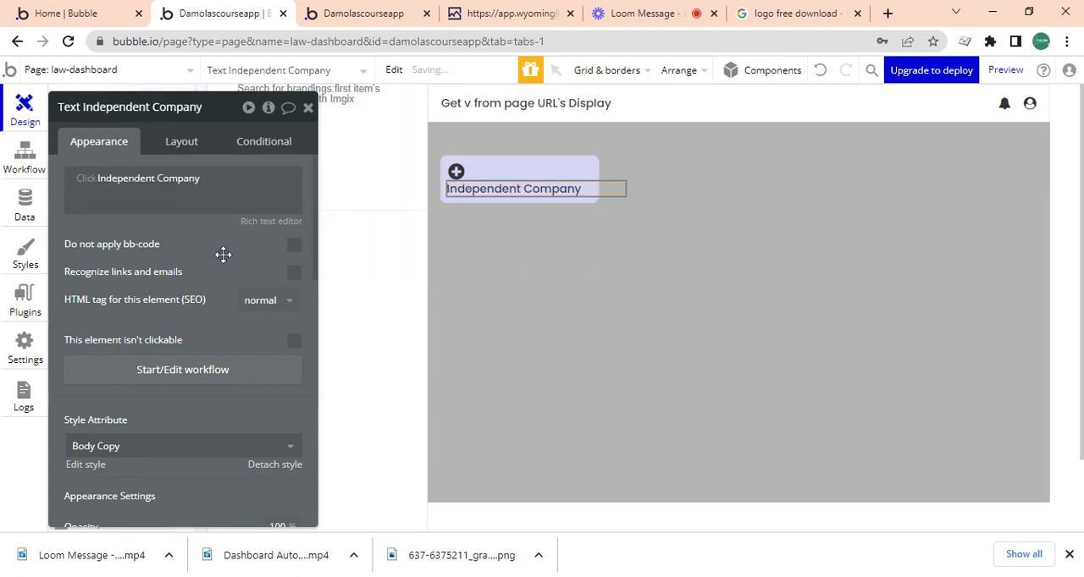
Make the Independent Company text non-fixed in width, with minimum width and height of 0 px and width fitted to content.
{"action": "left_click", "coordinate": [166, 144]}
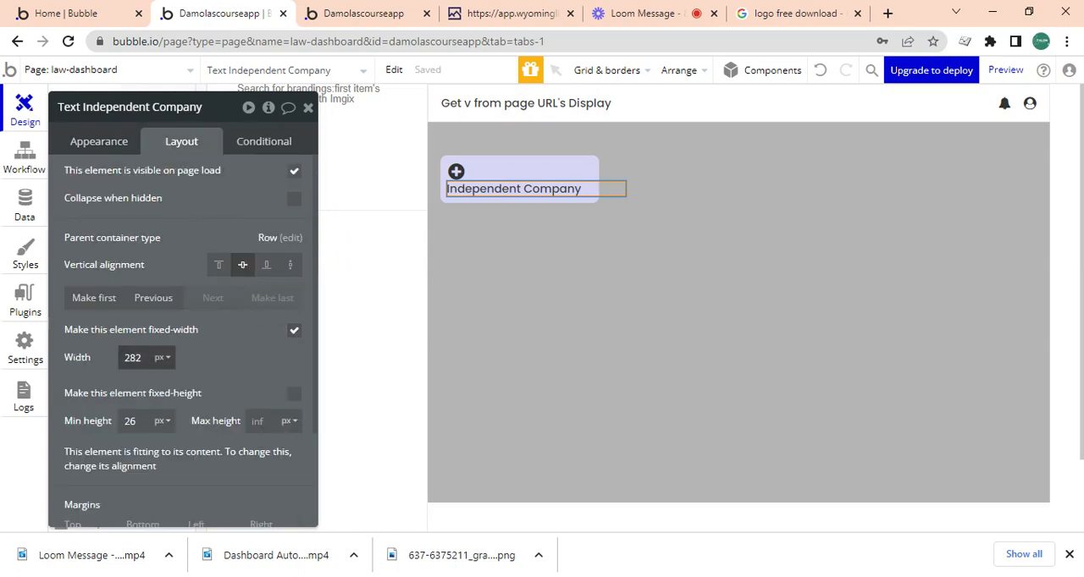
{"action": "key", "text": "BackSpace"}
{"action": "double_click", "coordinate": [130, 421]}
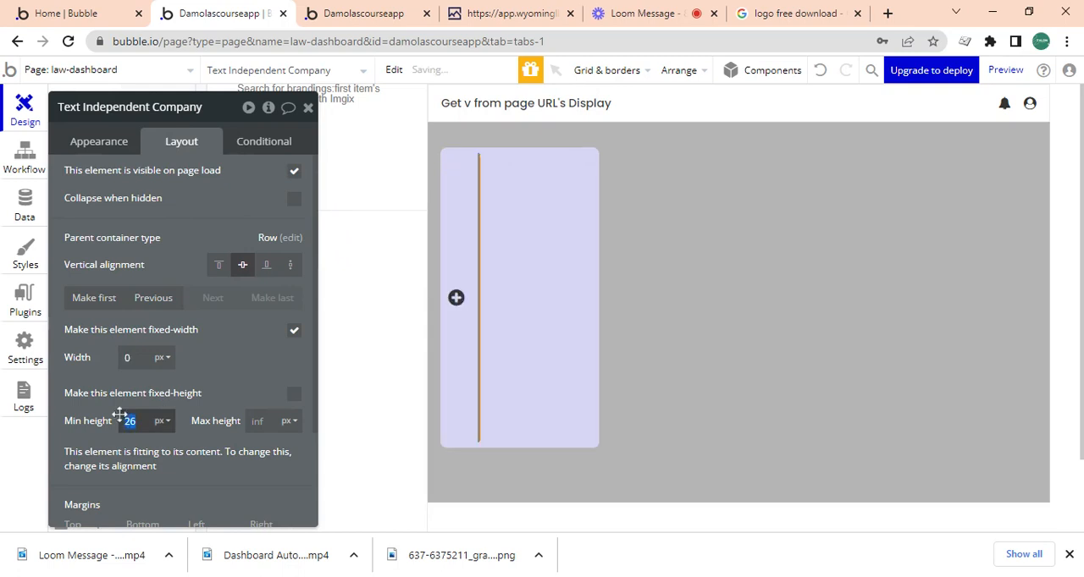
{"action": "key", "text": "BackSpace"}
{"action": "left_click", "coordinate": [294, 333]}
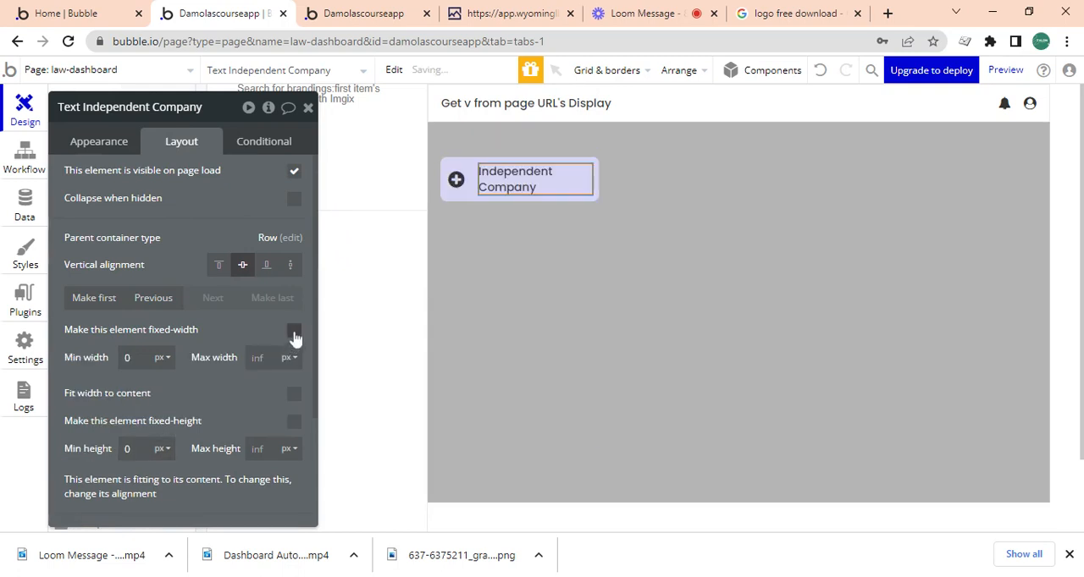
{"action": "left_click", "coordinate": [292, 401]}
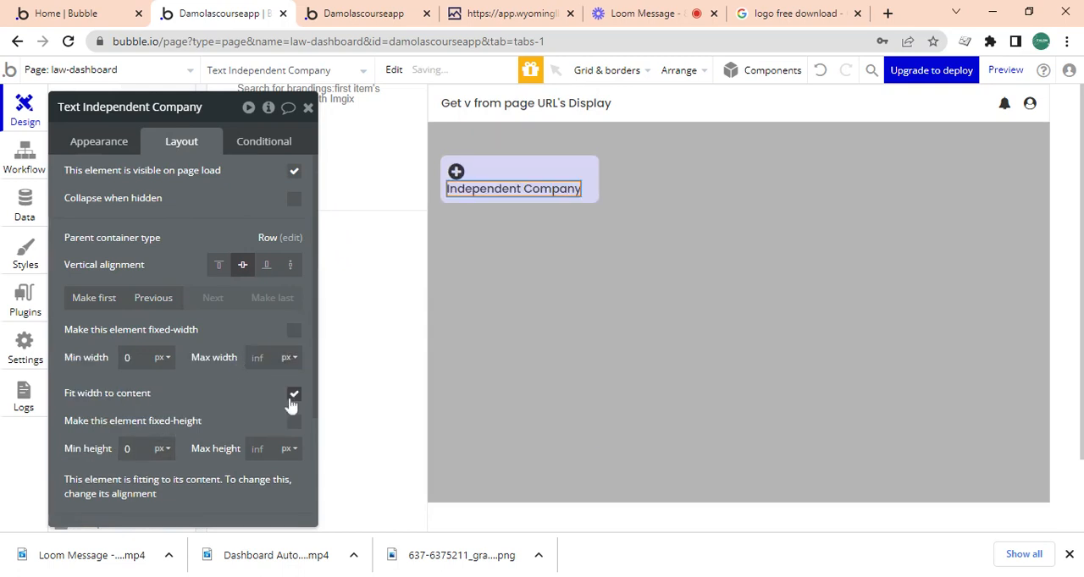
Set the Independent Company text's font size to 14 px.
{"action": "left_click", "coordinate": [100, 143]}
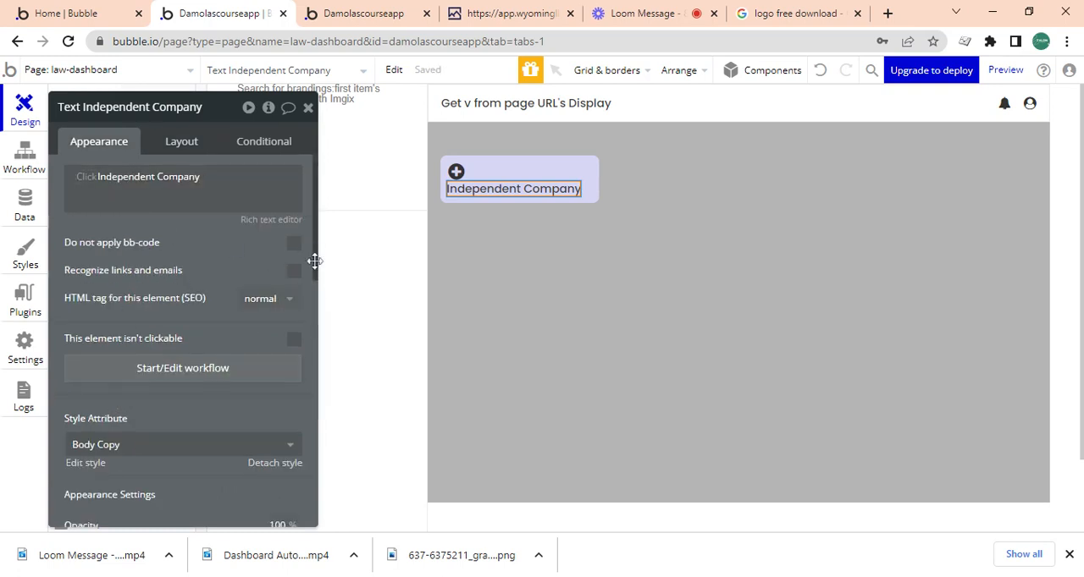
{"action": "scroll", "coordinate": [312, 262], "scroll_direction": "down", "scroll_amount": 3}
{"action": "left_click", "coordinate": [100, 360]}
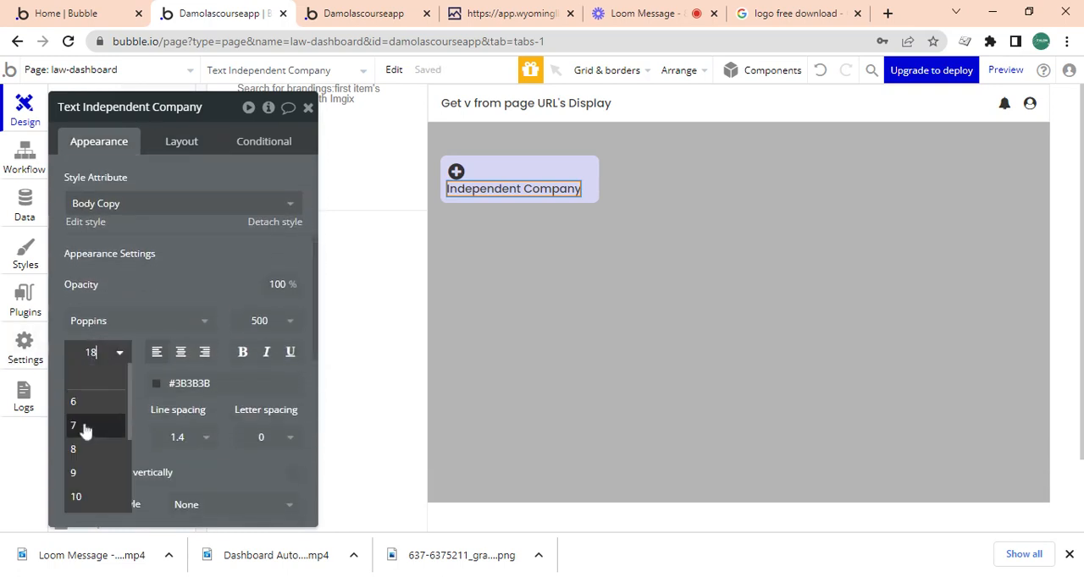
{"action": "type", "text": "14"}
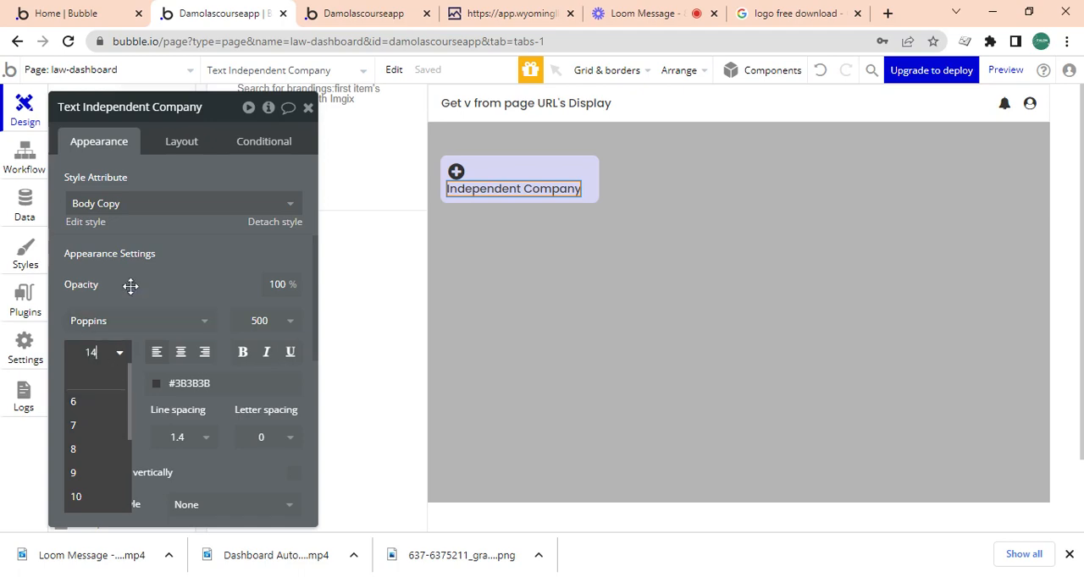
{"action": "key", "text": "Return"}
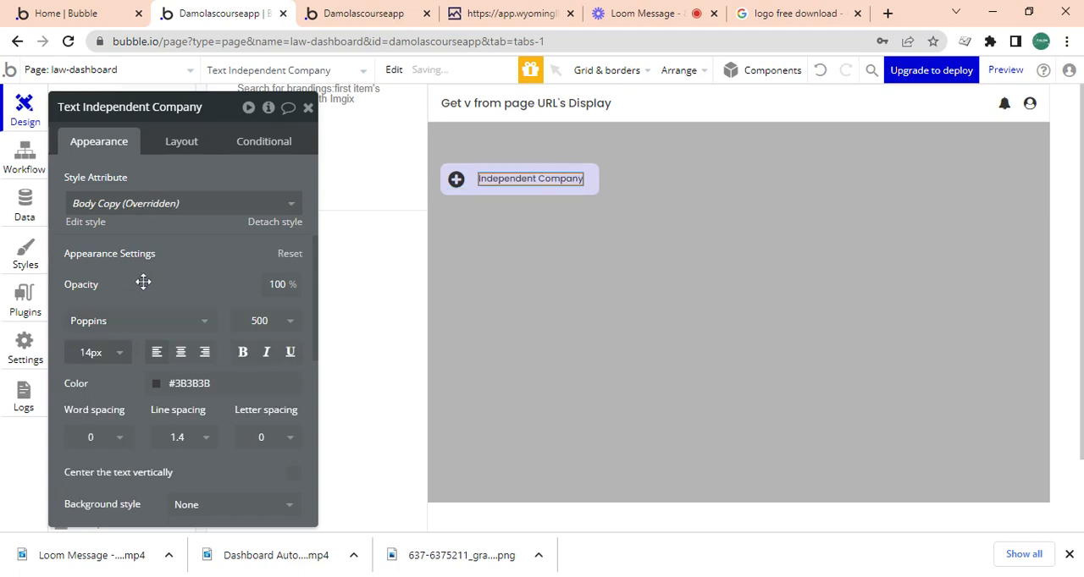
Check the button row on the Wyoming LLC Attorney dashboard, and duplicate Group independent company beside the original in Bubble.
{"action": "left_click", "coordinate": [479, 192]}
{"action": "left_click", "coordinate": [644, 13]}
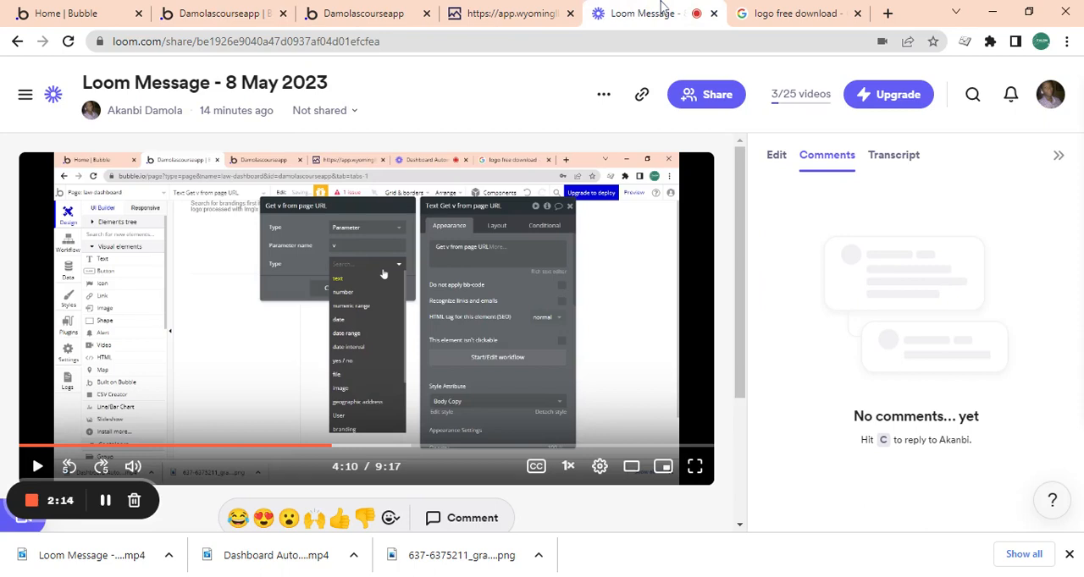
{"action": "left_click", "coordinate": [501, 14]}
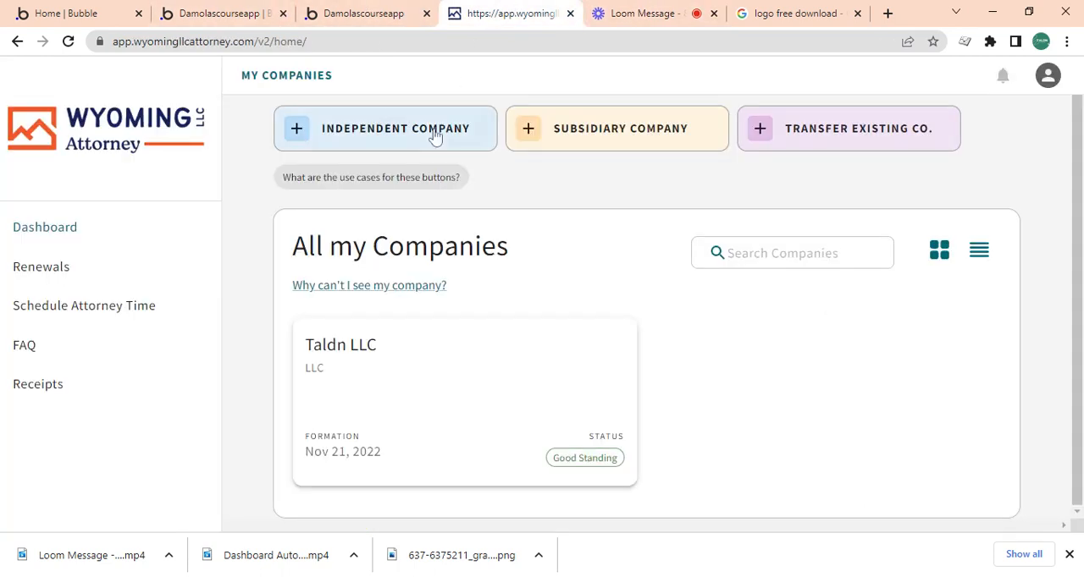
{"action": "left_click", "coordinate": [221, 12]}
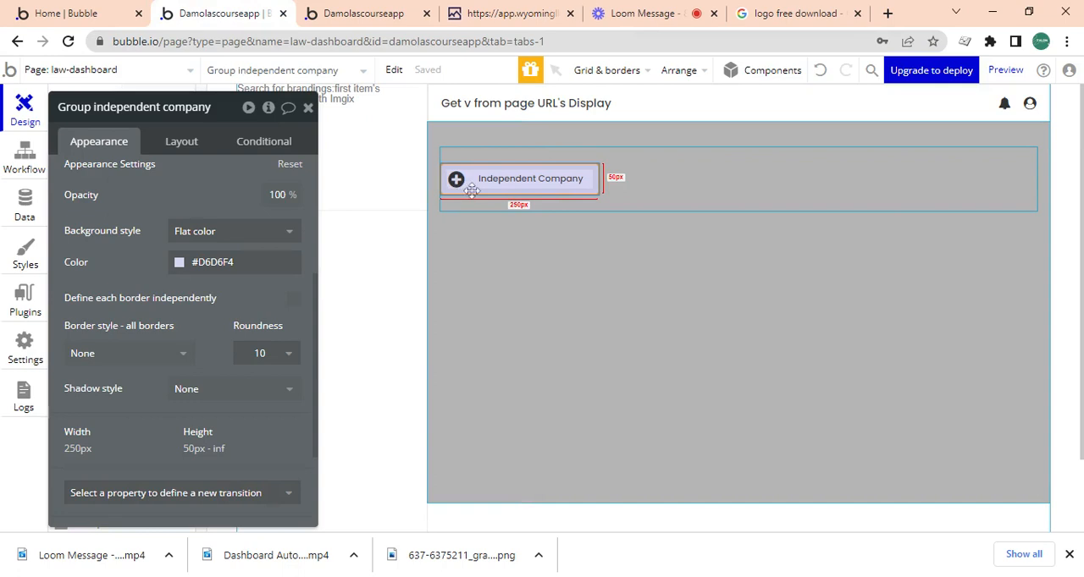
{"action": "key", "text": "ctrl+c"}
{"action": "key", "text": "ctrl+v"}
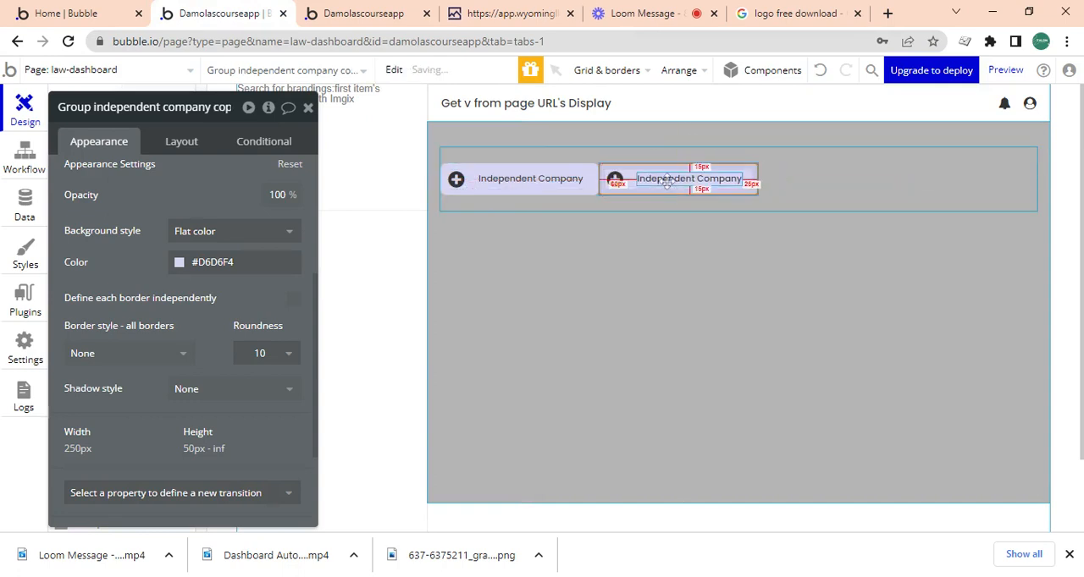
Check the second button's label on the Wyoming LLC Attorney dashboard, and change the duplicated button's text in Bubble to Subsidiary Company.
{"action": "left_click", "coordinate": [667, 180]}
{"action": "left_click", "coordinate": [504, 13]}
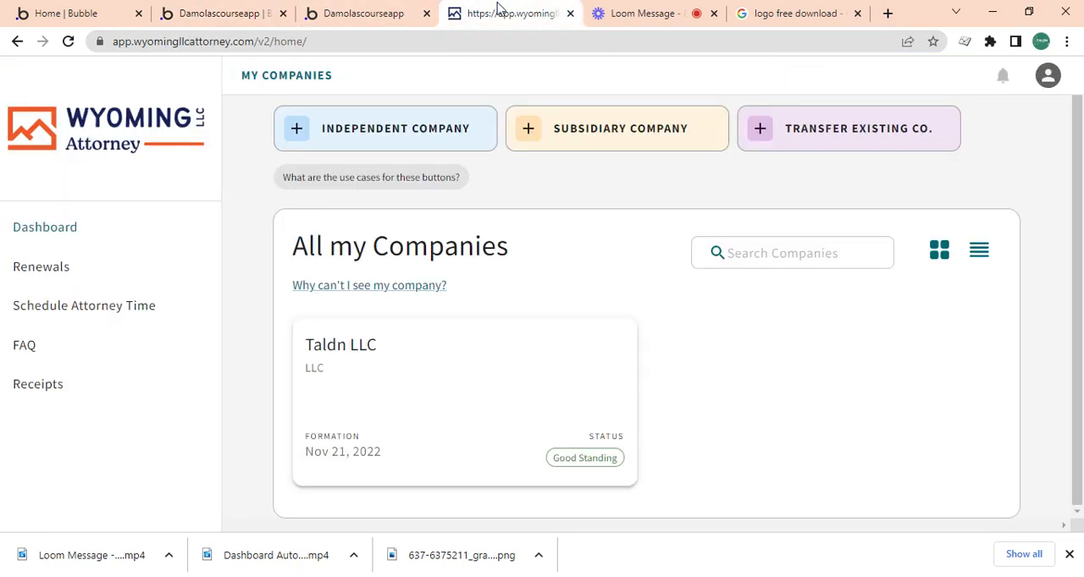
{"action": "left_click", "coordinate": [266, 12]}
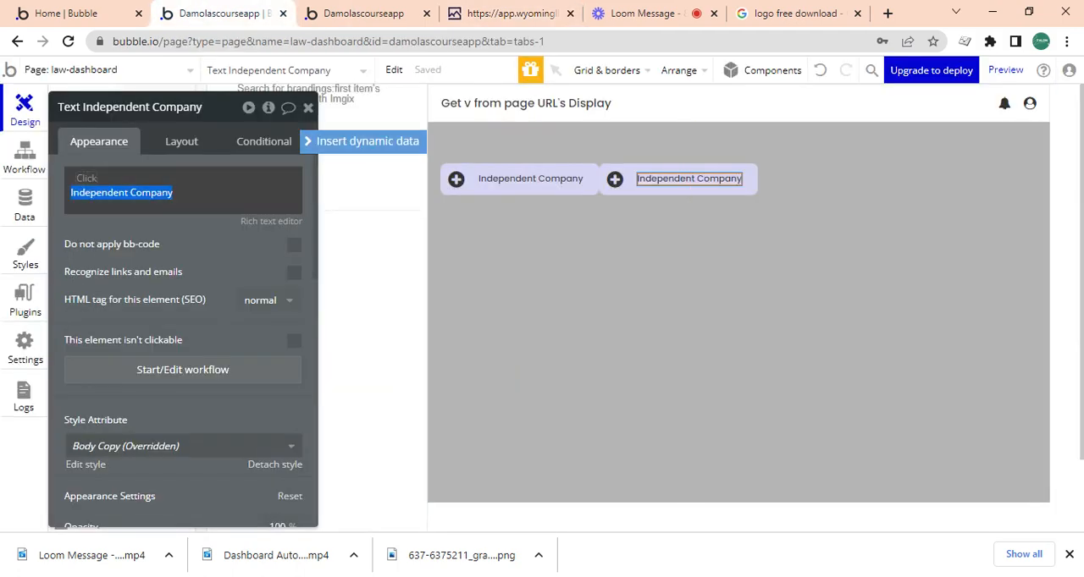
{"action": "left_click", "coordinate": [130, 193]}
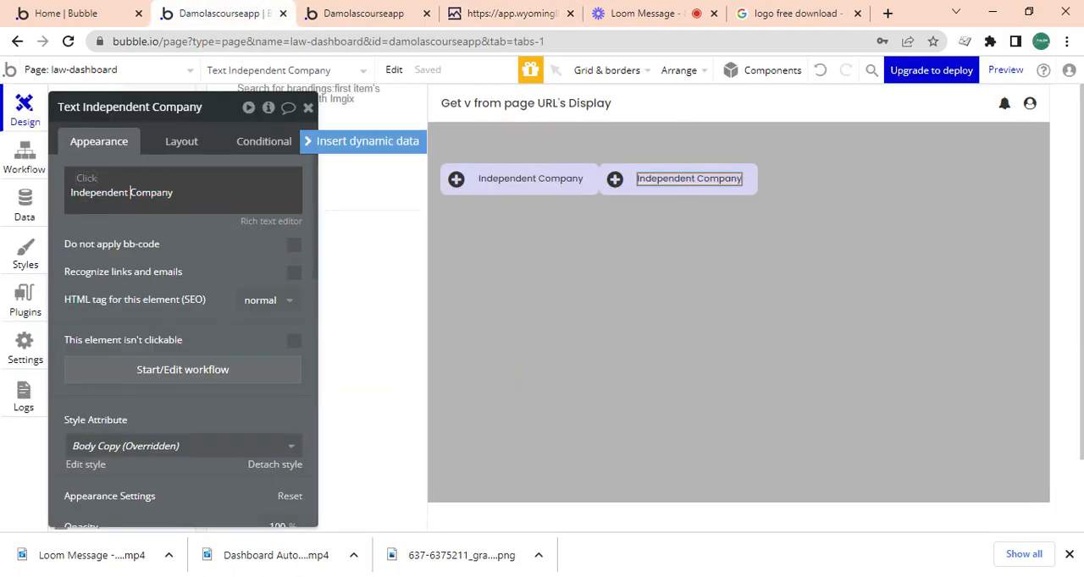
{"action": "key", "text": "BackSpace"}
{"action": "key", "text": "BackSpace"}
{"action": "key", "text": "BackSpace"}
{"action": "key", "text": "BackSpace"}
{"action": "key", "text": "BackSpace"}
{"action": "key", "text": "BackSpace"}
{"action": "key", "text": "BackSpace"}
{"action": "key", "text": "BackSpace"}
{"action": "key", "text": "BackSpace"}
{"action": "key", "text": "BackSpace"}
{"action": "key", "text": "BackSpace"}
{"action": "key", "text": "BackSpace"}
{"action": "type", "text": "Subsidiar"}
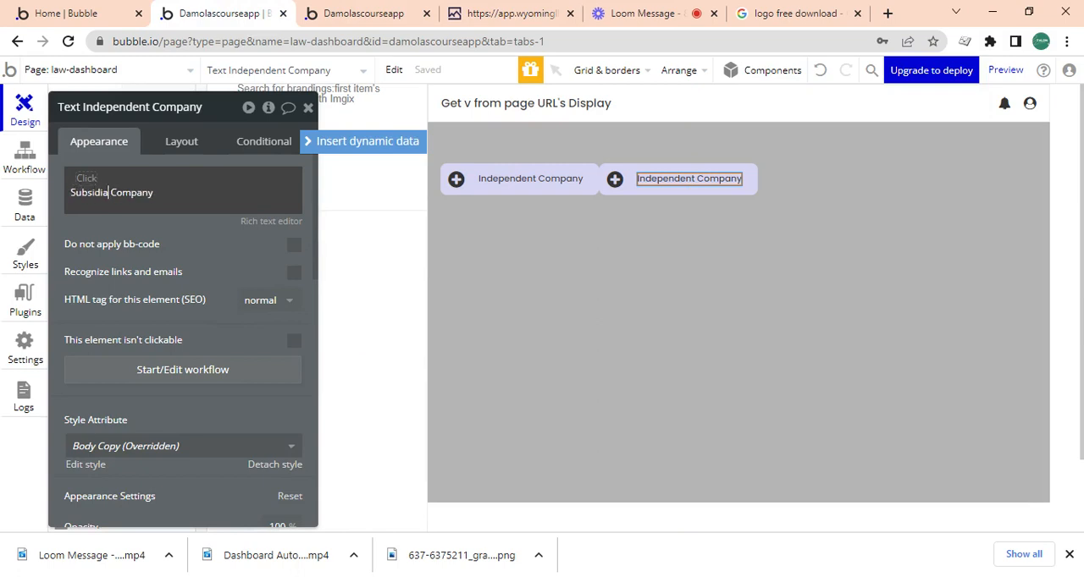
{"action": "type", "text": "y"}
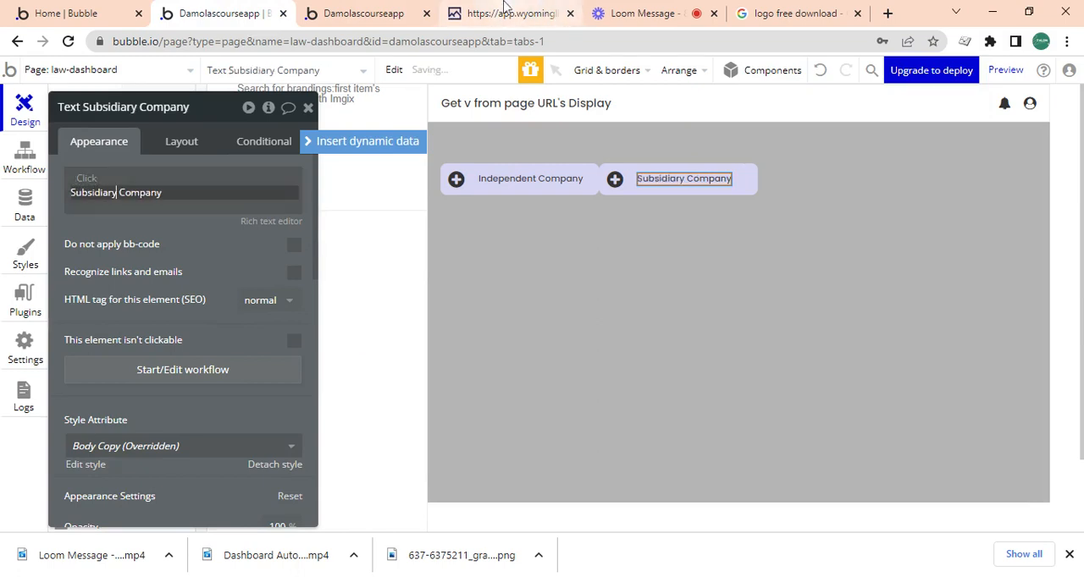
Recheck the reference dashboard and set the Subsidiary Company group's background to a pale orange, #F7E7C3.
{"action": "left_click", "coordinate": [506, 13]}
{"action": "left_click", "coordinate": [212, 10]}
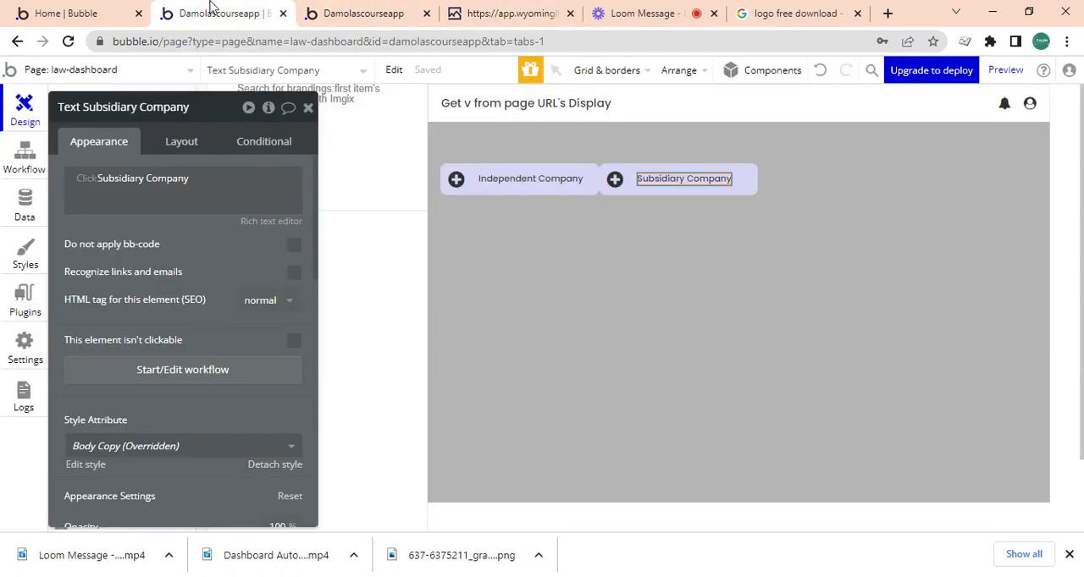
{"action": "left_click", "coordinate": [680, 192]}
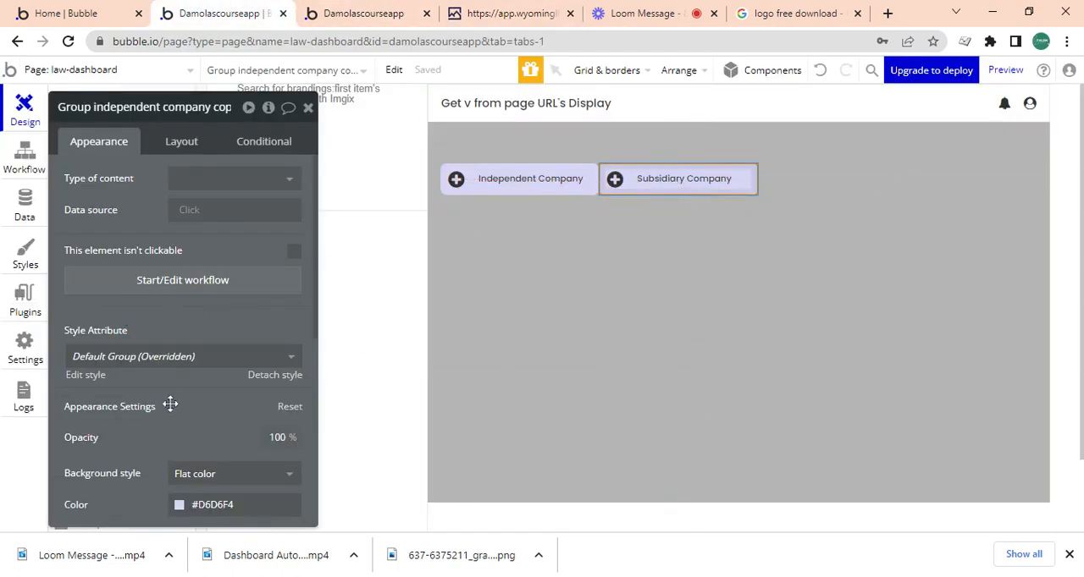
{"action": "left_click", "coordinate": [184, 510]}
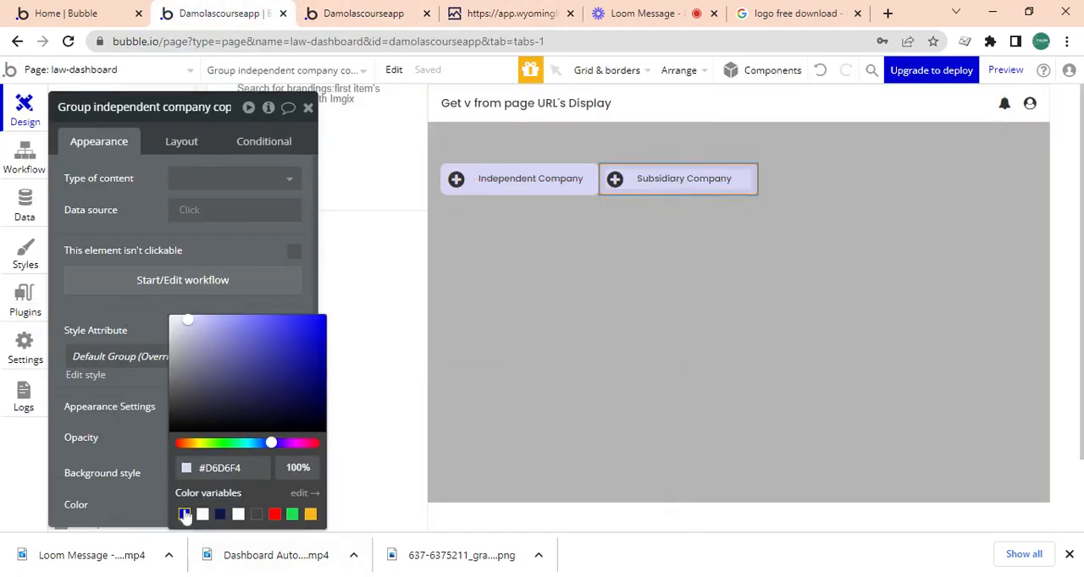
{"action": "left_click", "coordinate": [310, 515]}
{"action": "left_click_drag", "start_coordinate": [183, 326], "coordinate": [201, 320]}
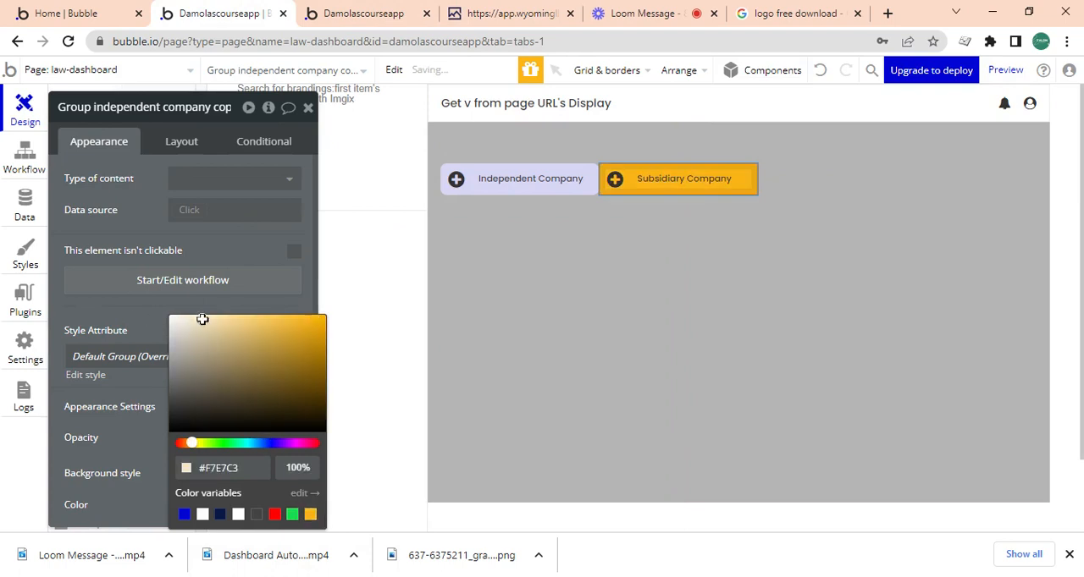
Duplicate the Subsidiary Company button group to add a third button to the row.
{"action": "left_click", "coordinate": [613, 183]}
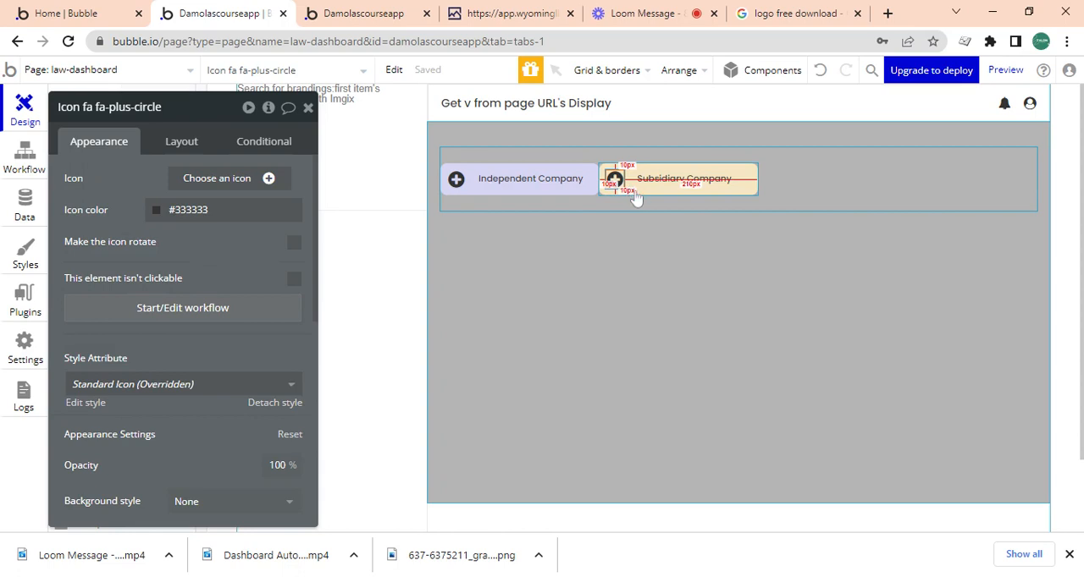
{"action": "left_click", "coordinate": [637, 195]}
{"action": "key", "text": "ctrl+c"}
{"action": "key", "text": "ctrl+v"}
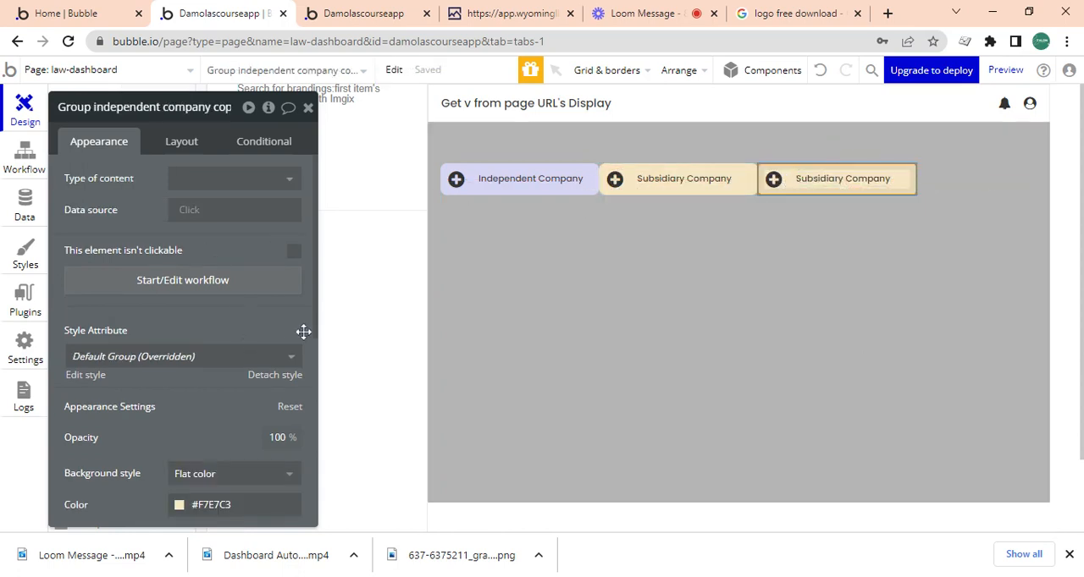
Set the third button group's background to a pale tint of the Destructive red, #F9D5D5.
{"action": "left_click", "coordinate": [180, 503]}
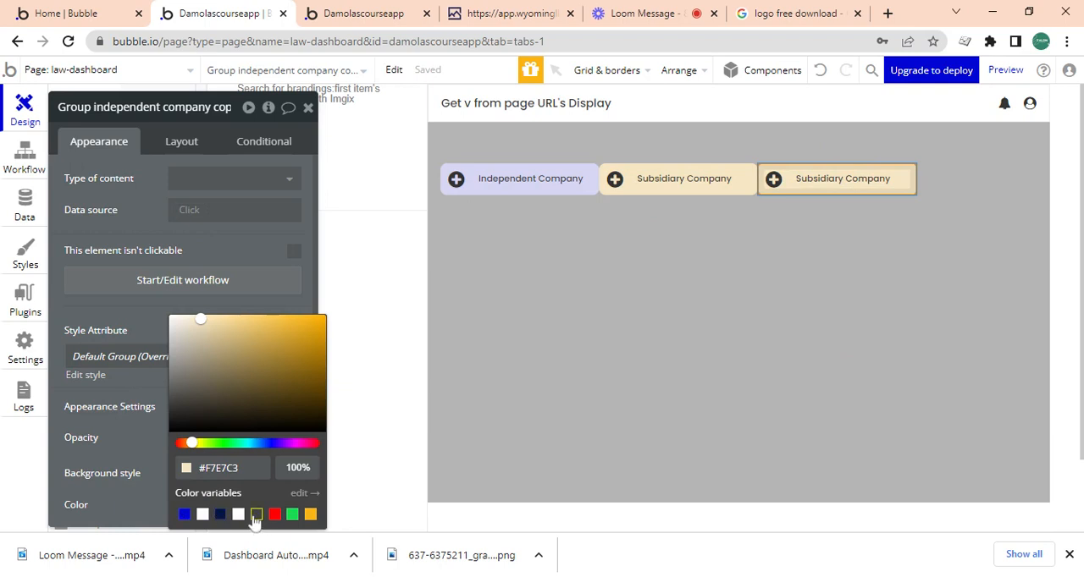
{"action": "left_click", "coordinate": [256, 514]}
{"action": "left_click", "coordinate": [183, 323]}
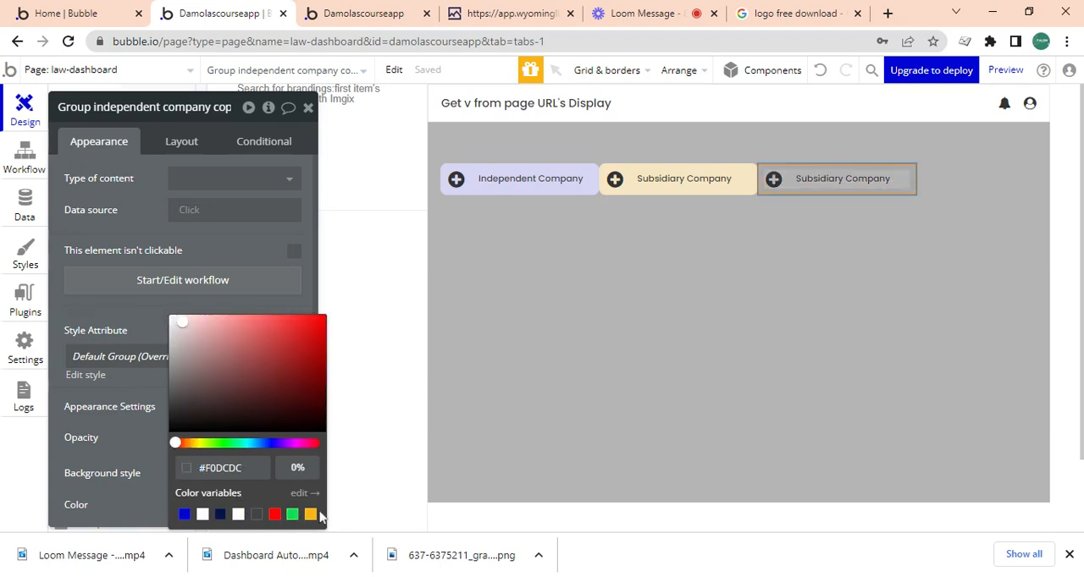
{"action": "left_click", "coordinate": [273, 516]}
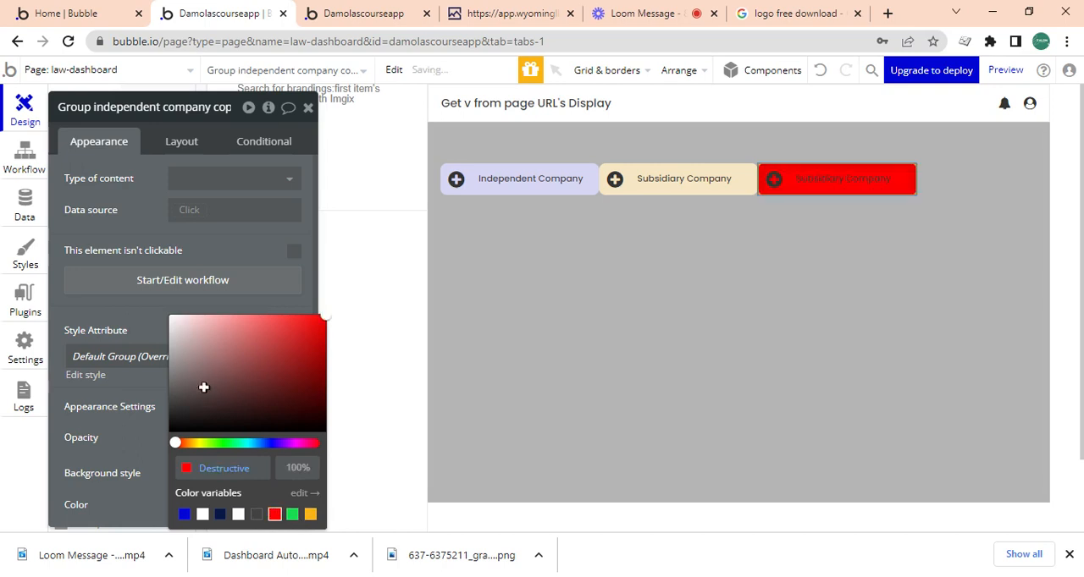
{"action": "left_click", "coordinate": [192, 319]}
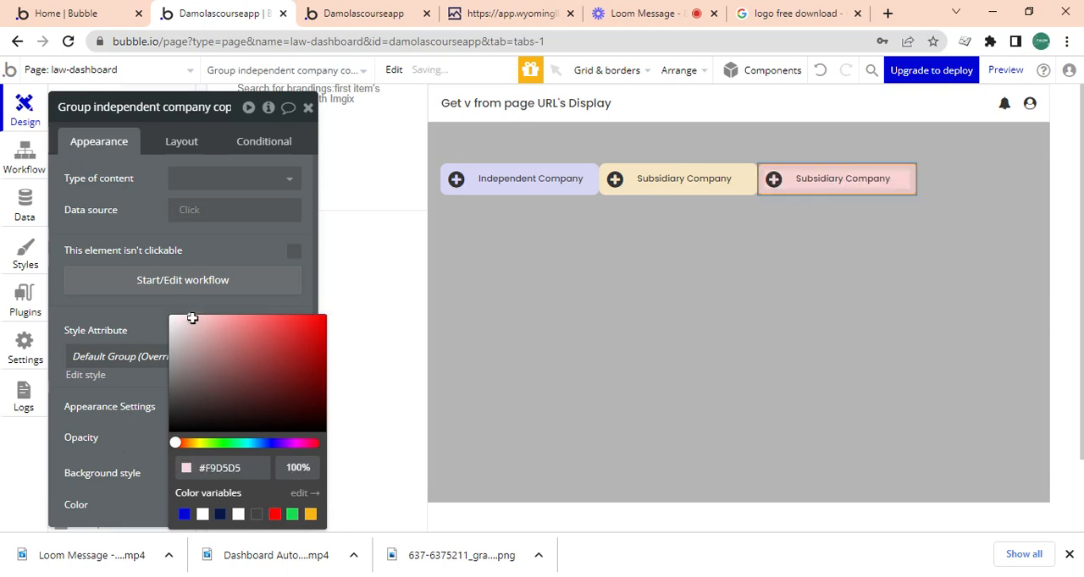
Replace the third button's text with Overseas Company.
{"action": "left_click", "coordinate": [822, 175]}
{"action": "triple_click", "coordinate": [127, 193]}
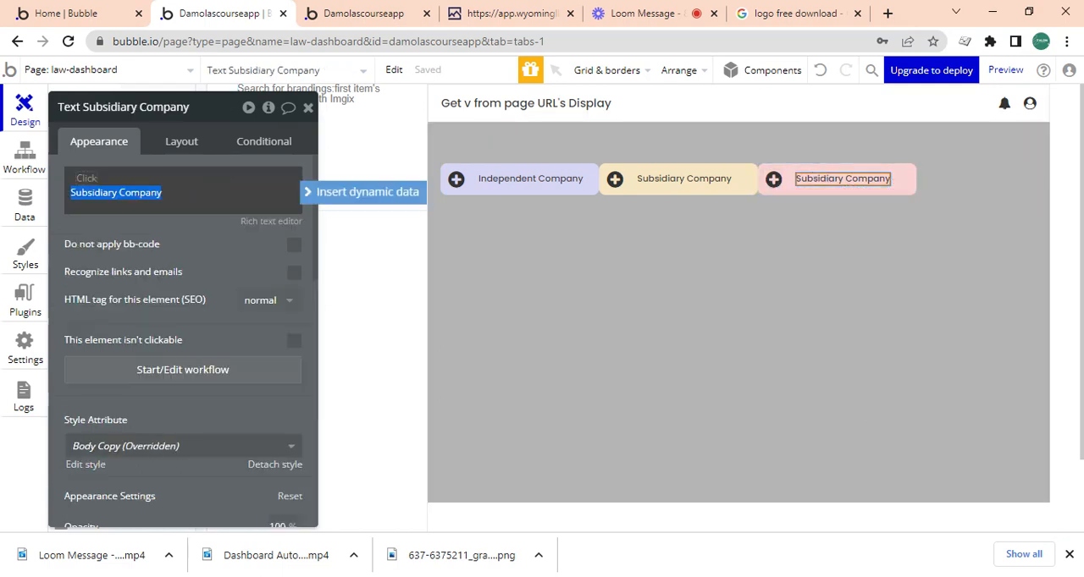
{"action": "type", "text": "Maste"}
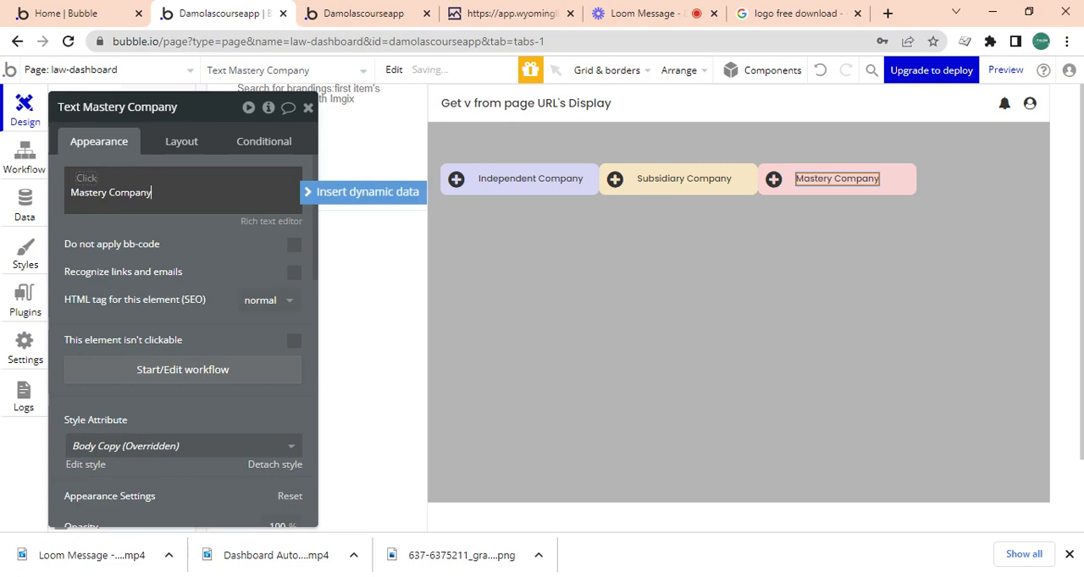
{"action": "key", "text": "ctrl+a"}
{"action": "type", "text": "Ov"}
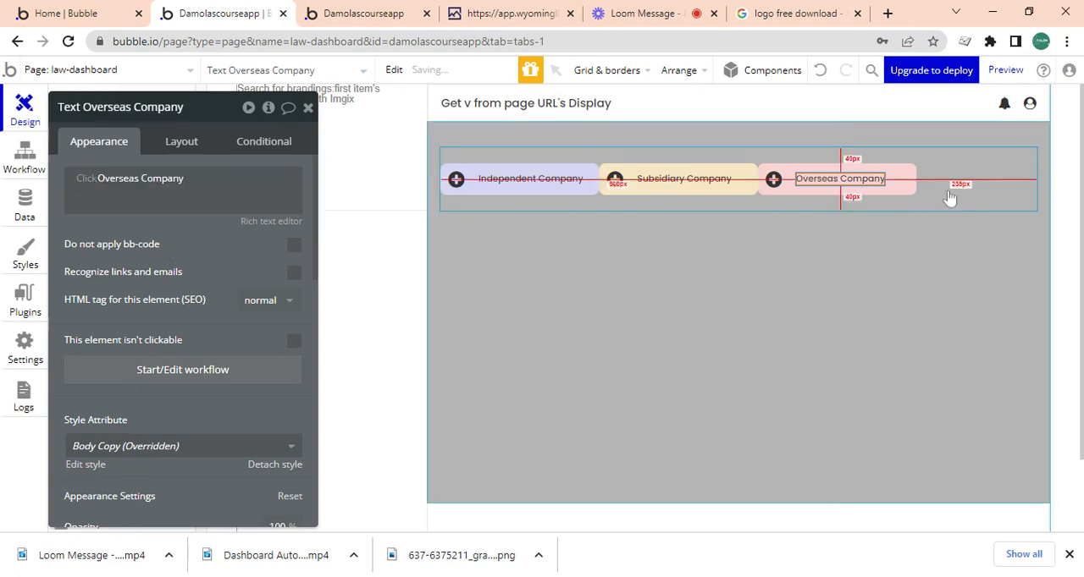
Set the minimum height of Group C, the row holding the three company buttons, to 0 px.
{"action": "left_click", "coordinate": [834, 199]}
{"action": "left_click", "coordinate": [183, 144]}
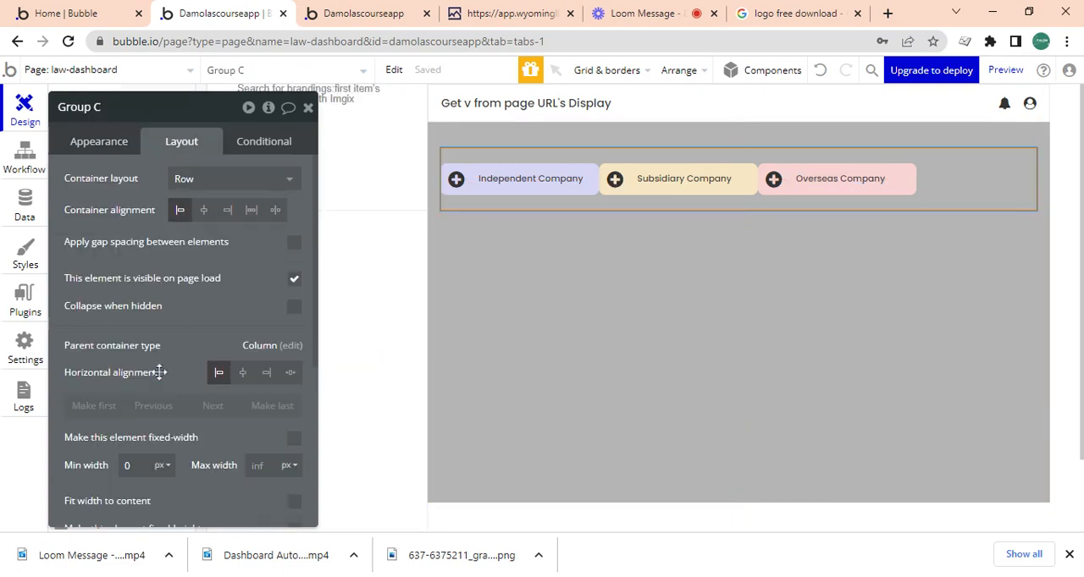
{"action": "scroll", "coordinate": [296, 411], "scroll_direction": "down", "scroll_amount": 3}
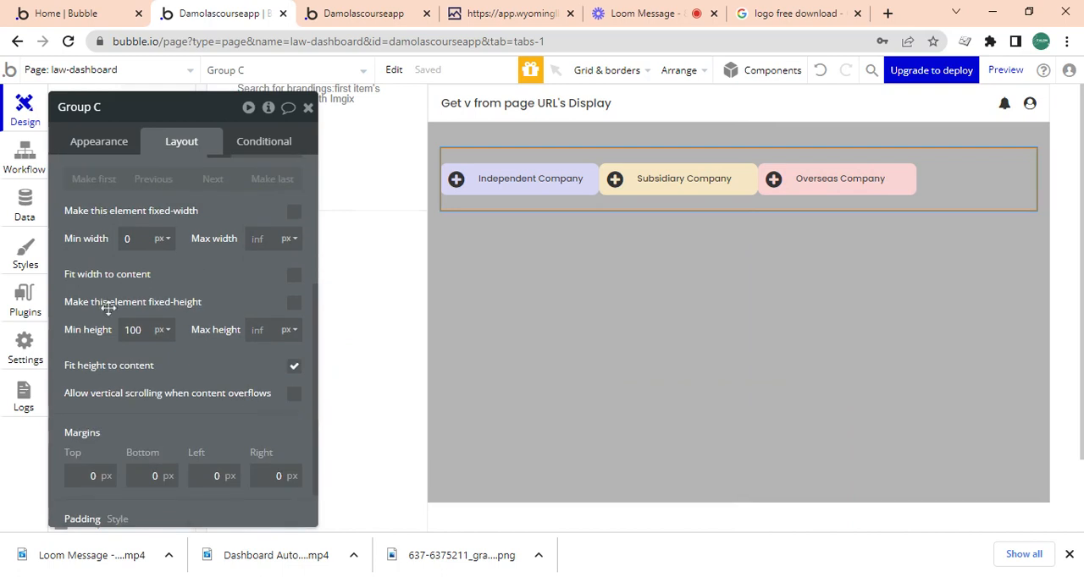
{"action": "left_click", "coordinate": [120, 330]}
{"action": "type", "text": "0"}
Set Group C's container alignment to space between so the three buttons spread across its full width.
{"action": "left_click", "coordinate": [107, 144]}
{"action": "scroll", "coordinate": [315, 303], "scroll_direction": "up", "scroll_amount": 5}
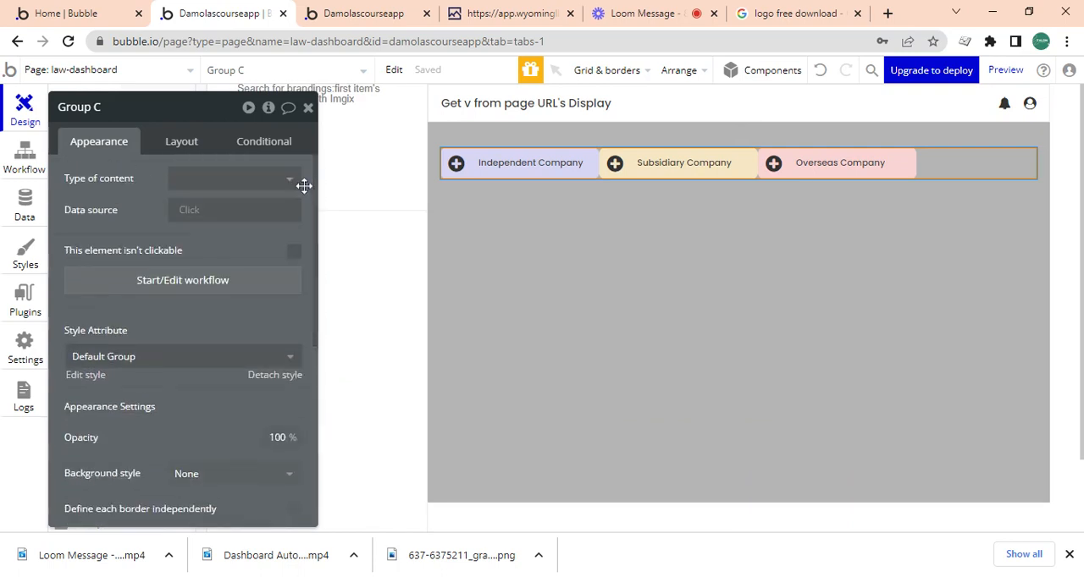
{"action": "left_click", "coordinate": [178, 141]}
{"action": "left_click", "coordinate": [274, 210]}
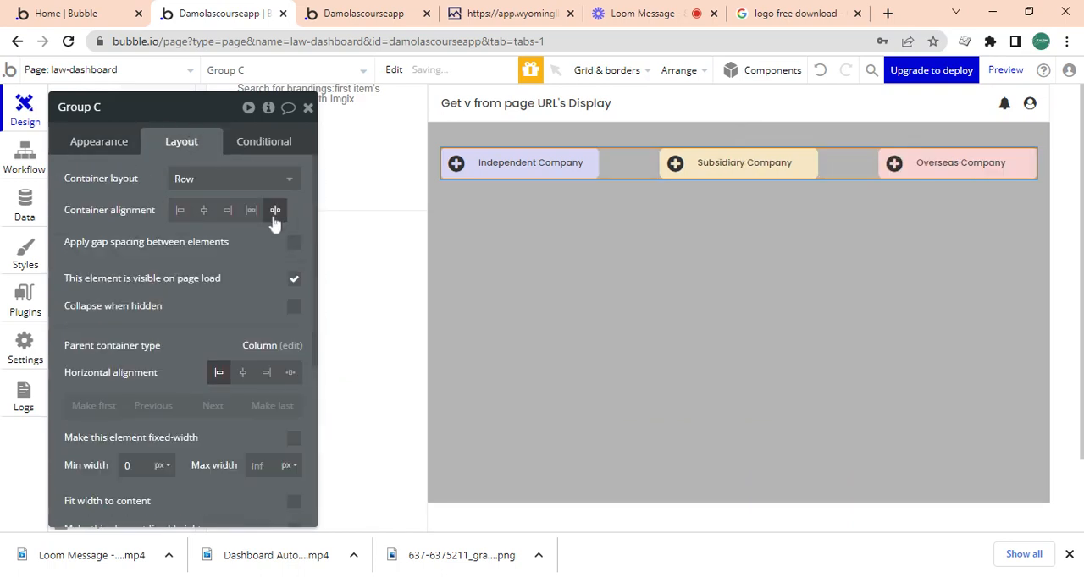
Draw a new group about 782 by 306 px inside Group reveal, below the company button row.
{"action": "left_click", "coordinate": [624, 218]}
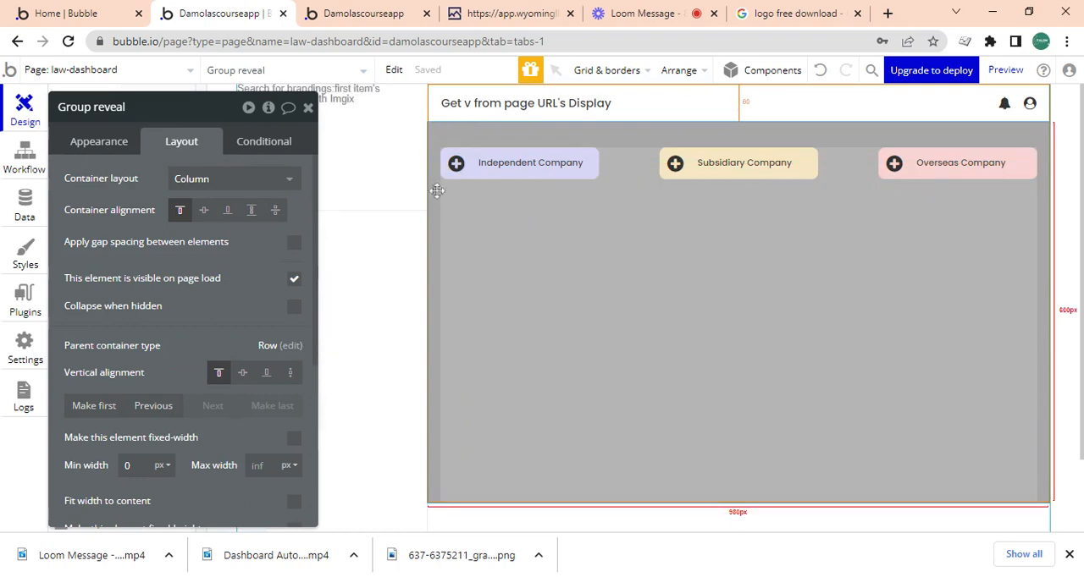
{"action": "left_click", "coordinate": [308, 108]}
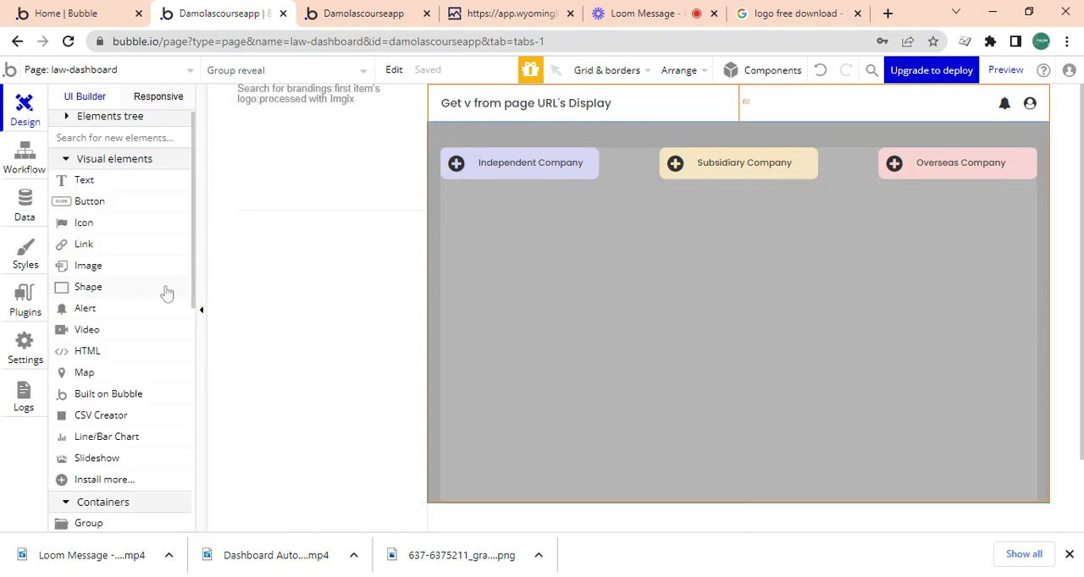
{"action": "scroll", "coordinate": [193, 301], "scroll_direction": "down", "scroll_amount": 2}
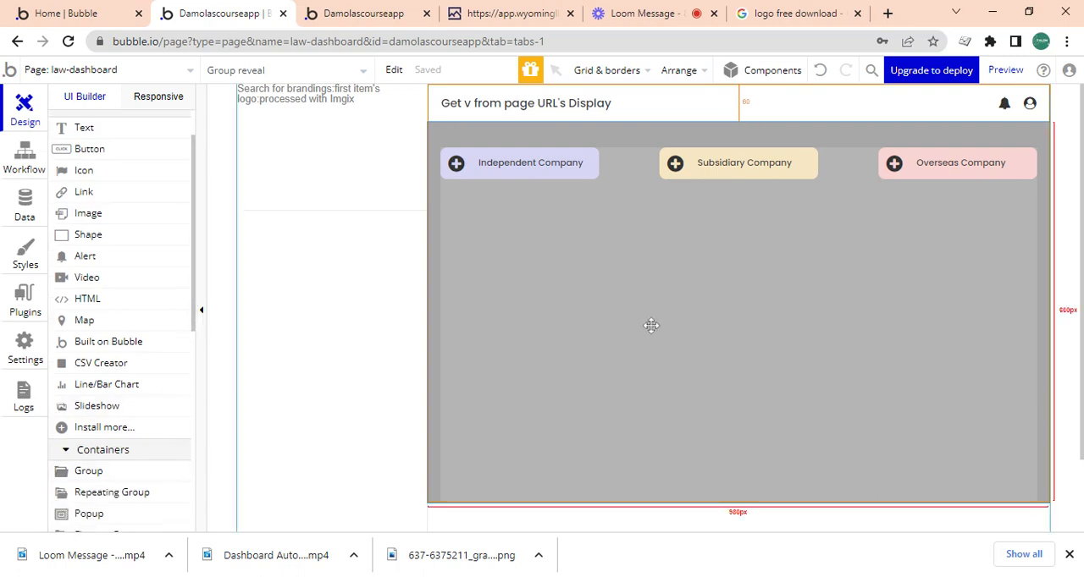
{"action": "left_click", "coordinate": [103, 471]}
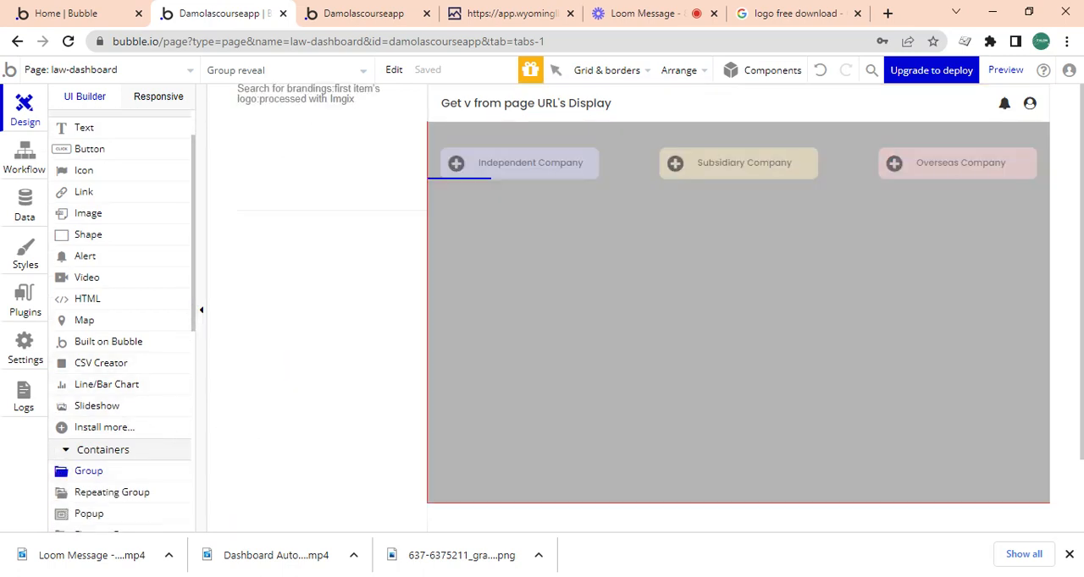
{"action": "left_click_drag", "start_coordinate": [464, 246], "coordinate": [940, 383]}
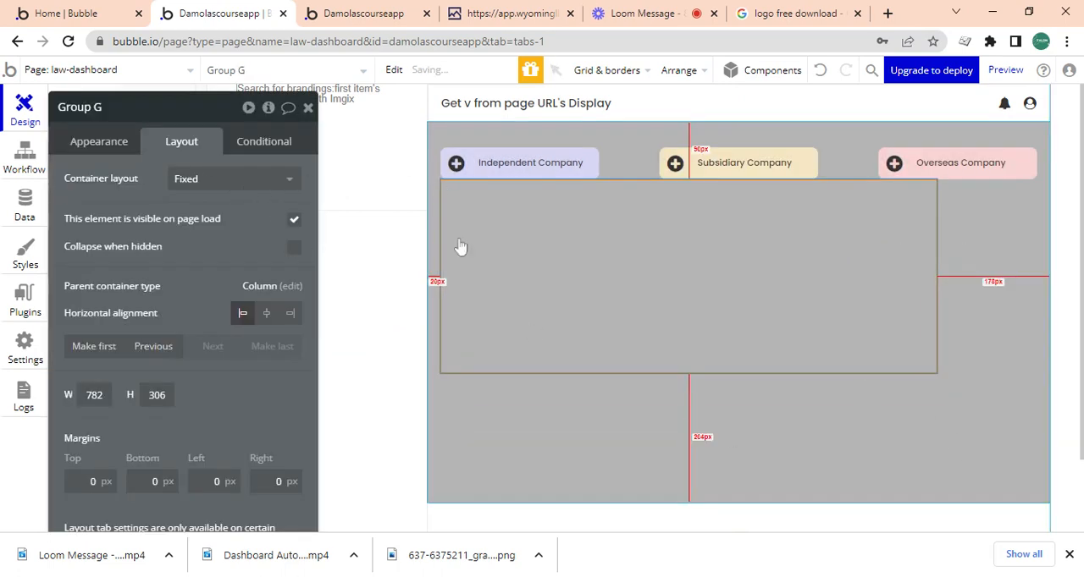
Apply gap spacing between the elements of Group reveal with a row gap of 40 px.
{"action": "left_click", "coordinate": [519, 395]}
{"action": "left_click", "coordinate": [294, 242]}
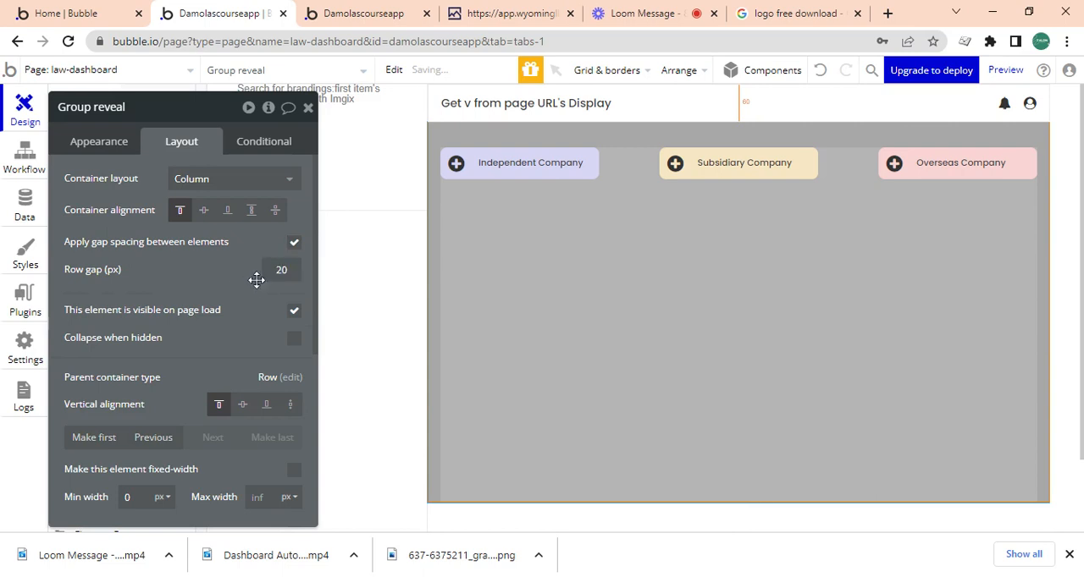
{"action": "left_click", "coordinate": [604, 320]}
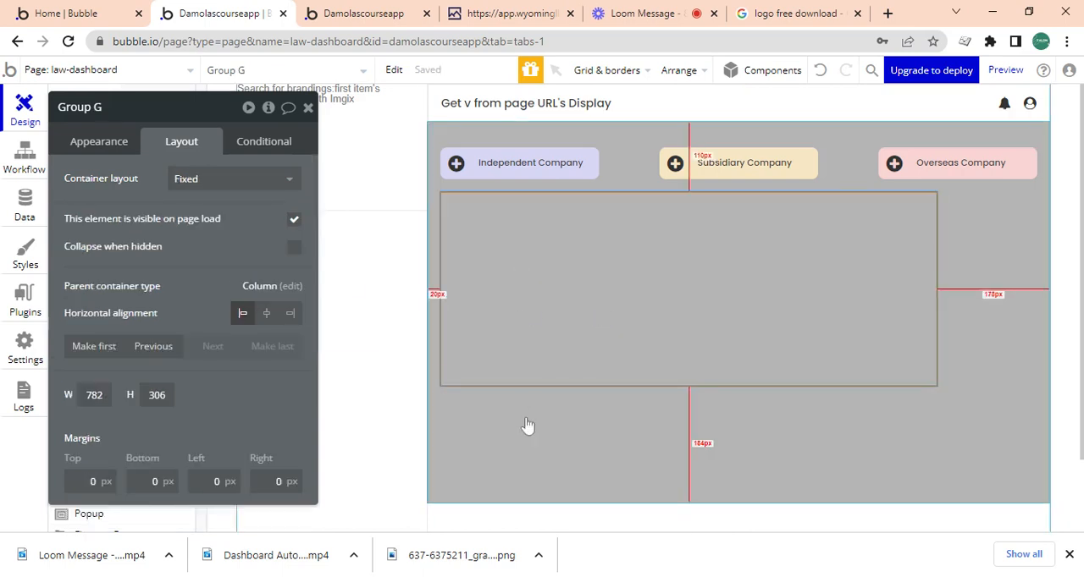
{"action": "left_click", "coordinate": [526, 425]}
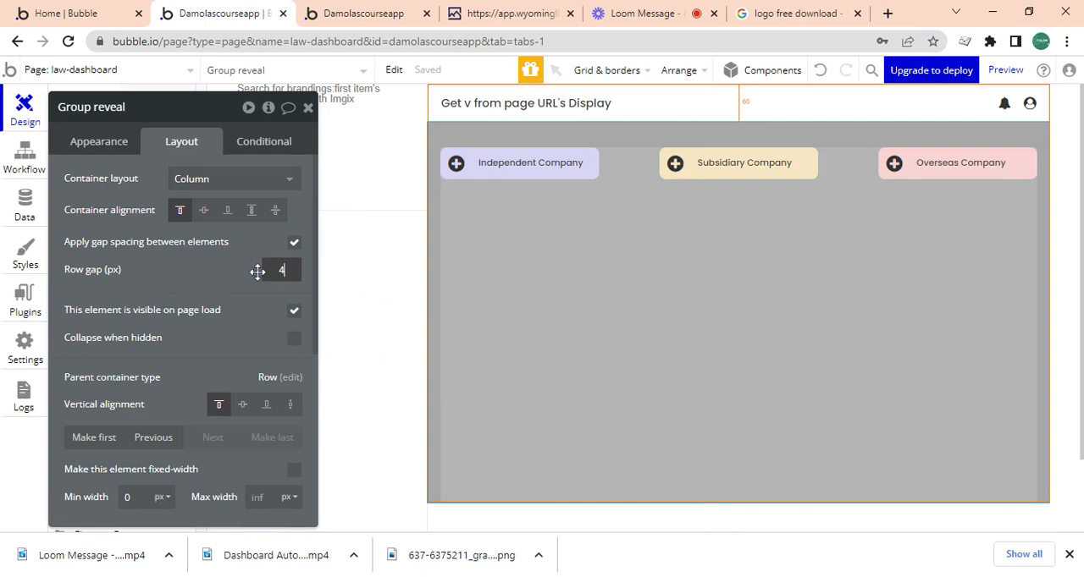
Change the container layout of Group G, the new group below the buttons, to Column.
{"action": "left_click", "coordinate": [541, 288]}
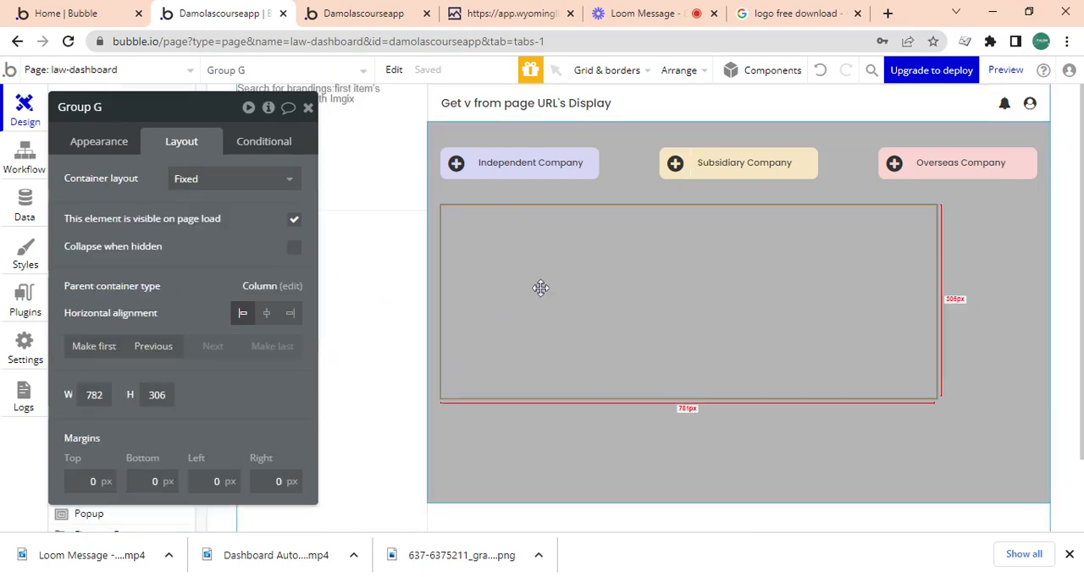
{"action": "left_click", "coordinate": [113, 143]}
{"action": "left_click", "coordinate": [198, 142]}
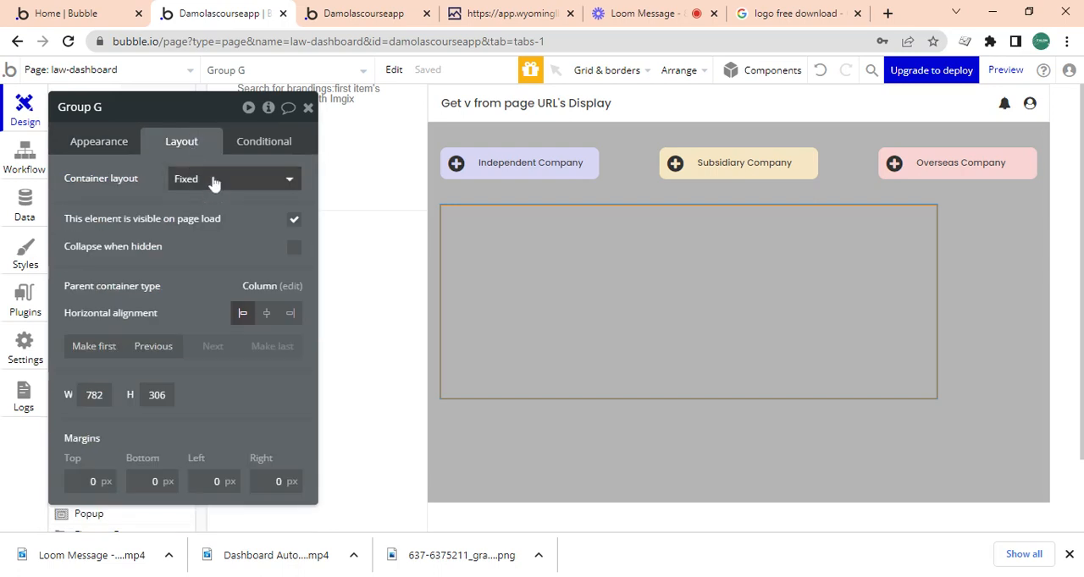
{"action": "left_click", "coordinate": [211, 180]}
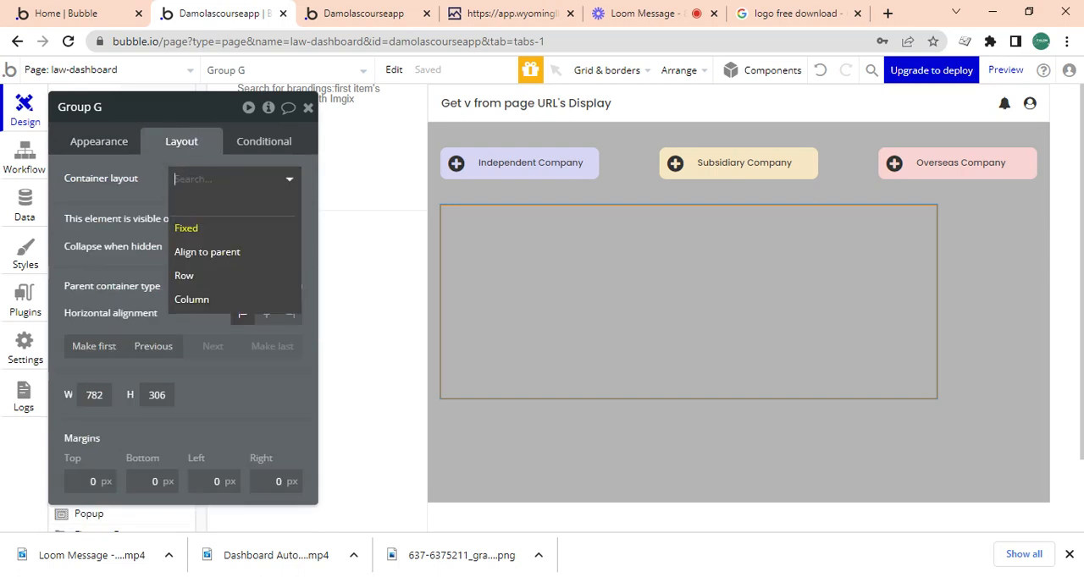
{"action": "left_click", "coordinate": [218, 300]}
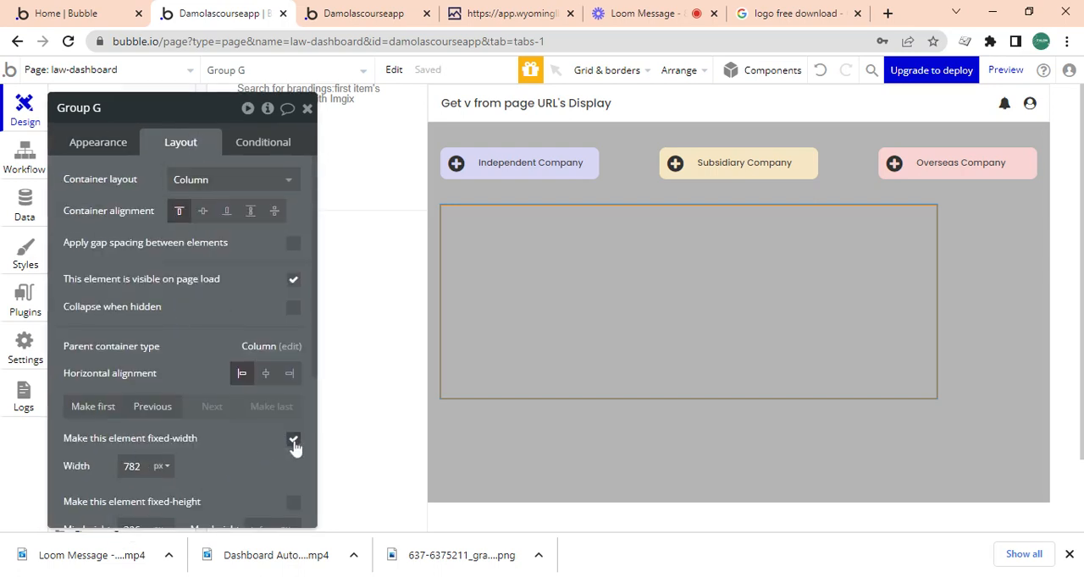
Turn off fixed width for Group G and lower its minimum width to 0 px.
{"action": "left_click", "coordinate": [291, 440]}
{"action": "left_click", "coordinate": [293, 441]}
{"action": "left_click", "coordinate": [293, 440]}
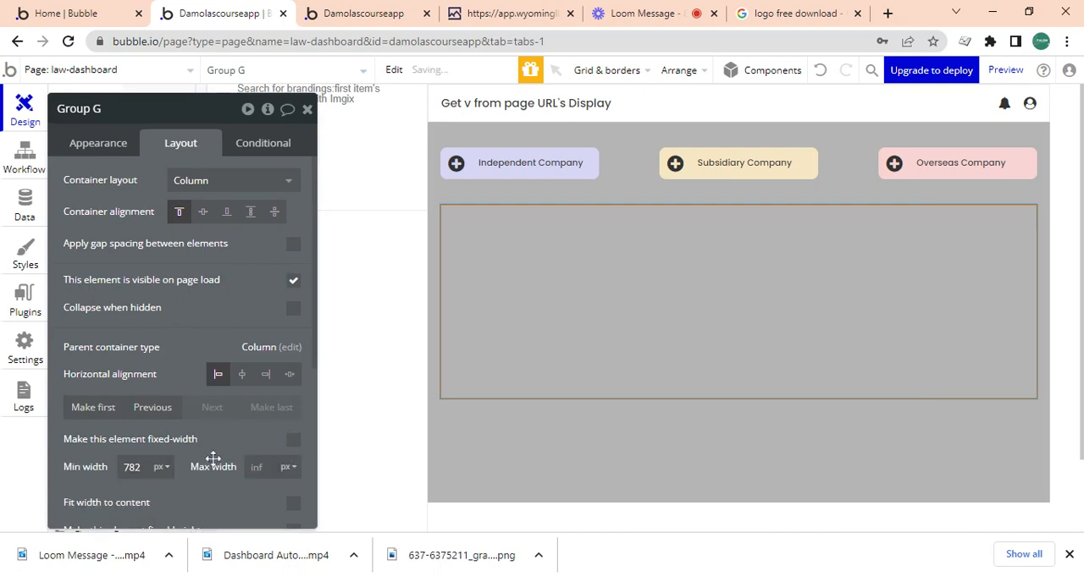
{"action": "key", "text": "BackSpace"}
{"action": "left_click", "coordinate": [618, 10]}
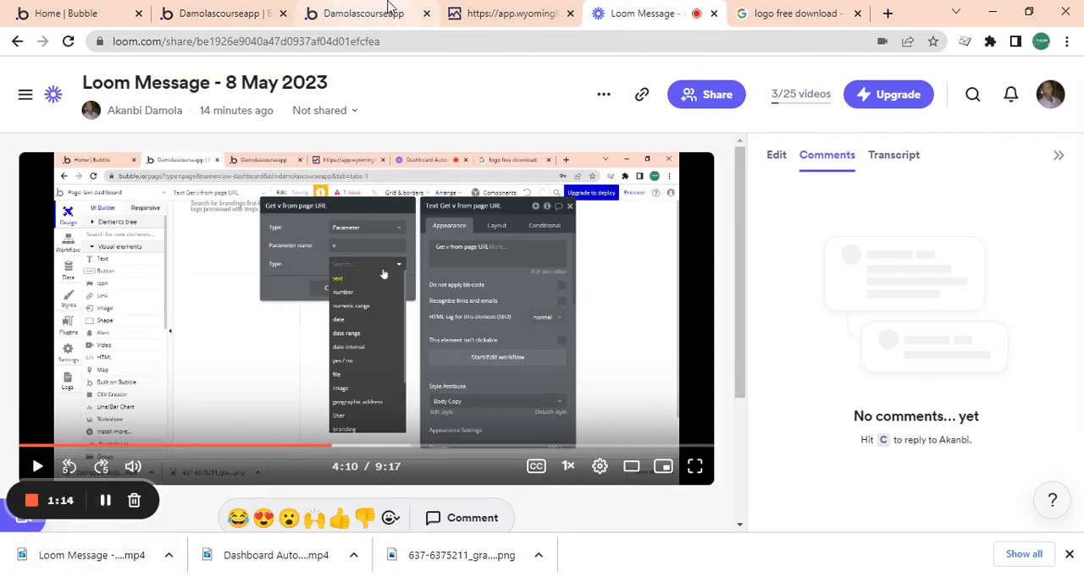
{"action": "left_click", "coordinate": [347, 11]}
{"action": "left_click", "coordinate": [227, 12]}
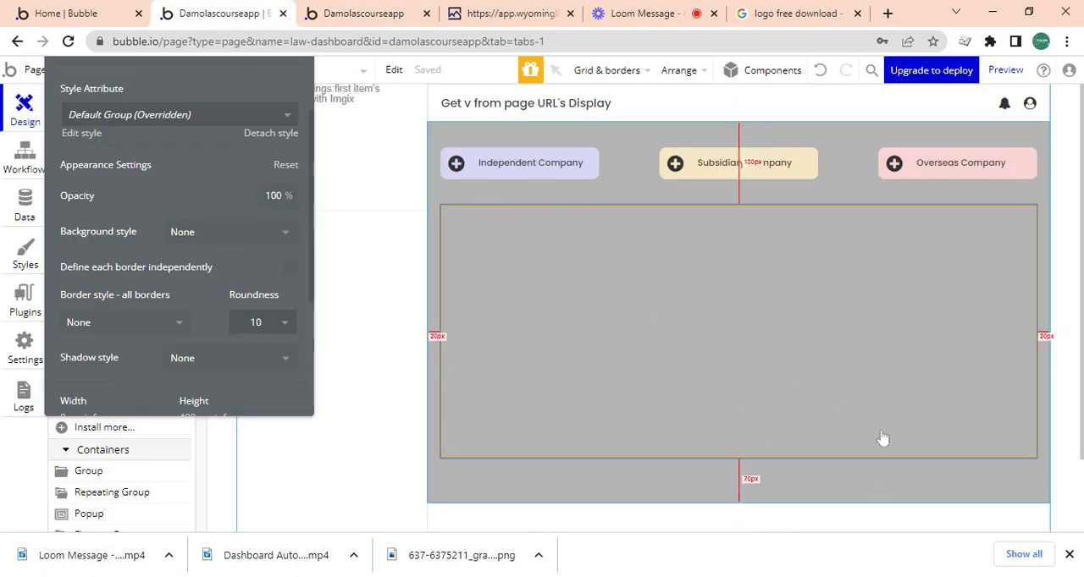
{"action": "left_click", "coordinate": [675, 7]}
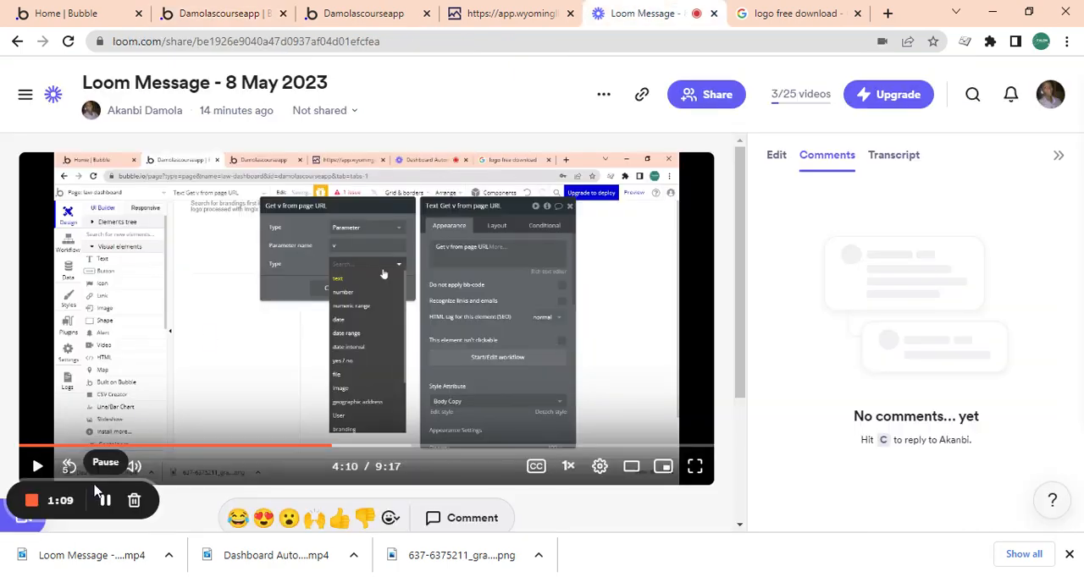
{"action": "left_click", "coordinate": [332, 7]}
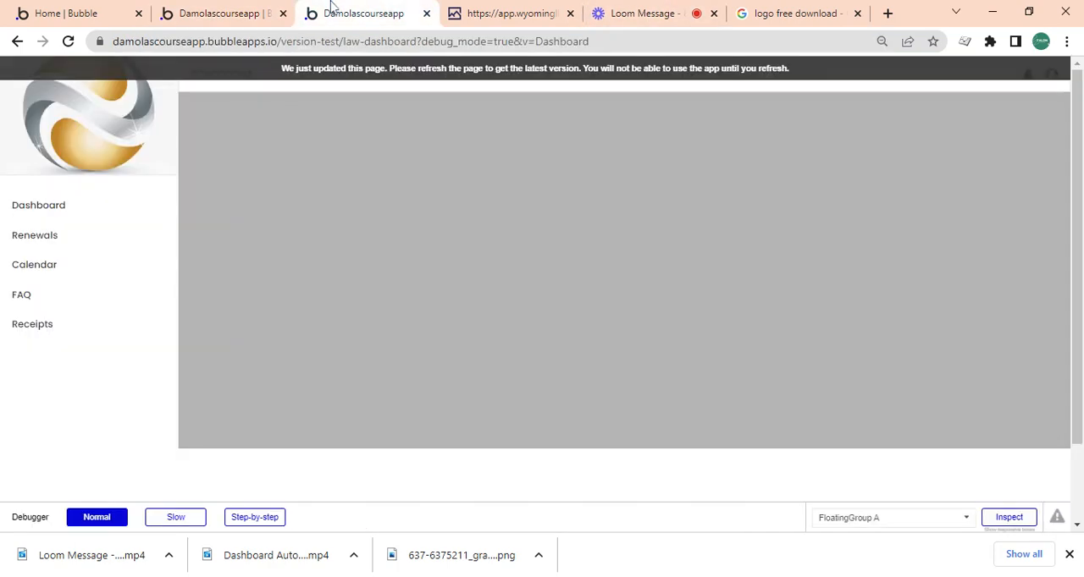
{"action": "left_click", "coordinate": [263, 9]}
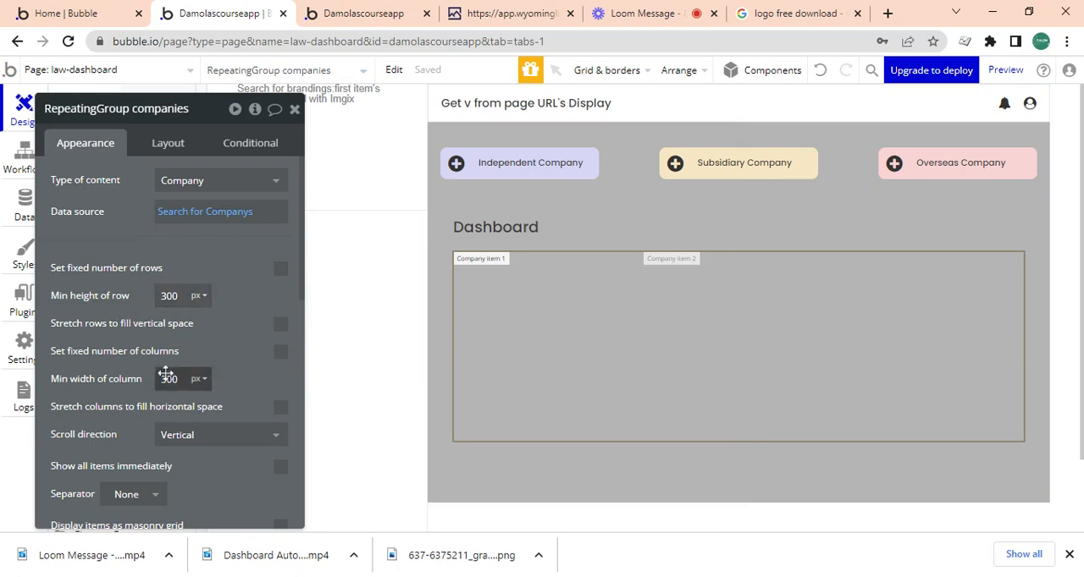
Draw a new group about 315 by 152 px inside Group G, next to the companies repeating group.
{"action": "left_click", "coordinate": [295, 109]}
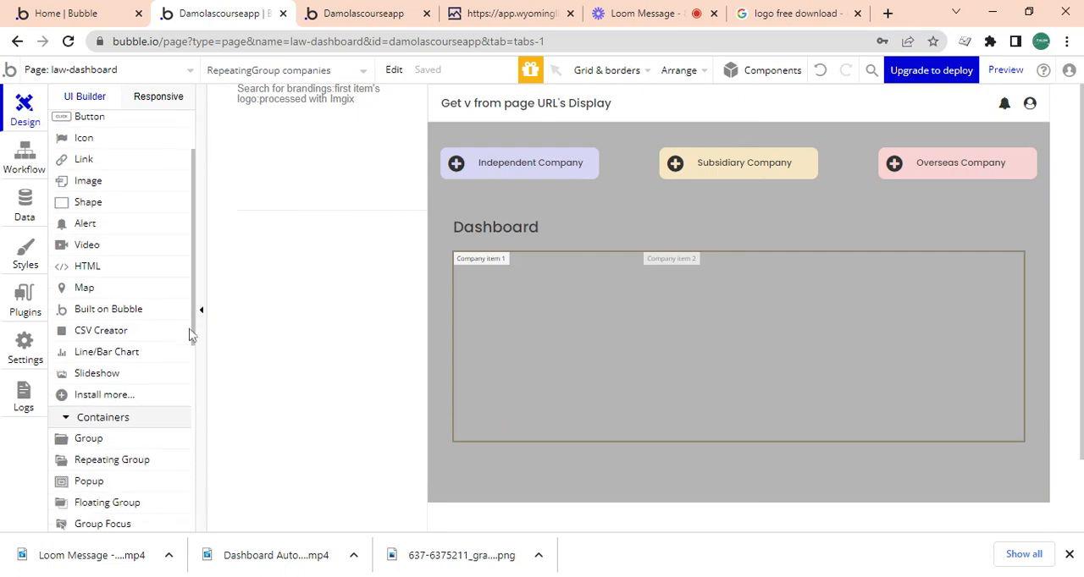
{"action": "scroll", "coordinate": [196, 309], "scroll_direction": "down", "scroll_amount": 3}
{"action": "left_click", "coordinate": [119, 329]}
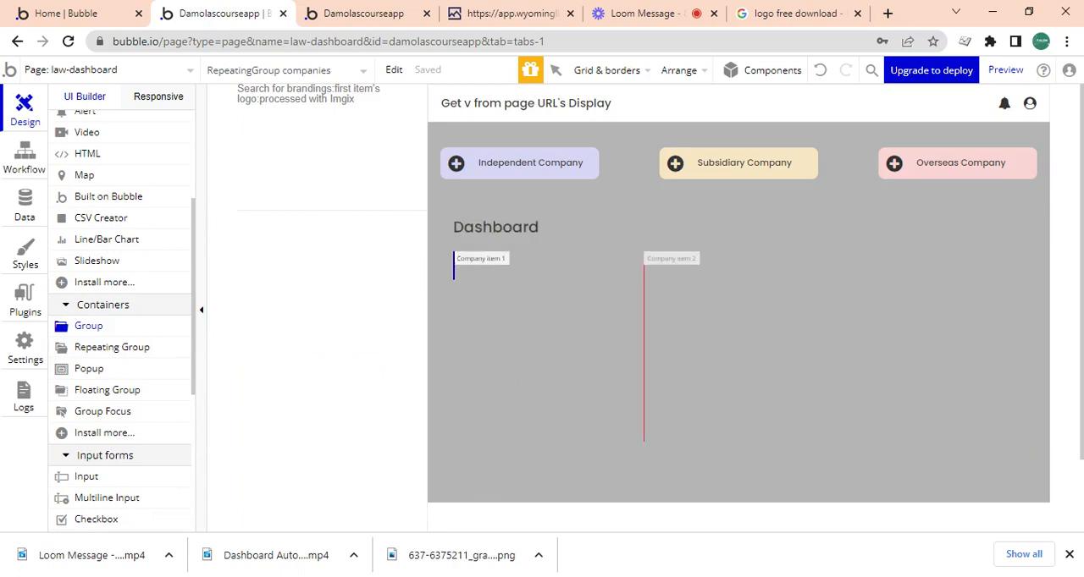
{"action": "left_click_drag", "start_coordinate": [524, 332], "coordinate": [706, 404]}
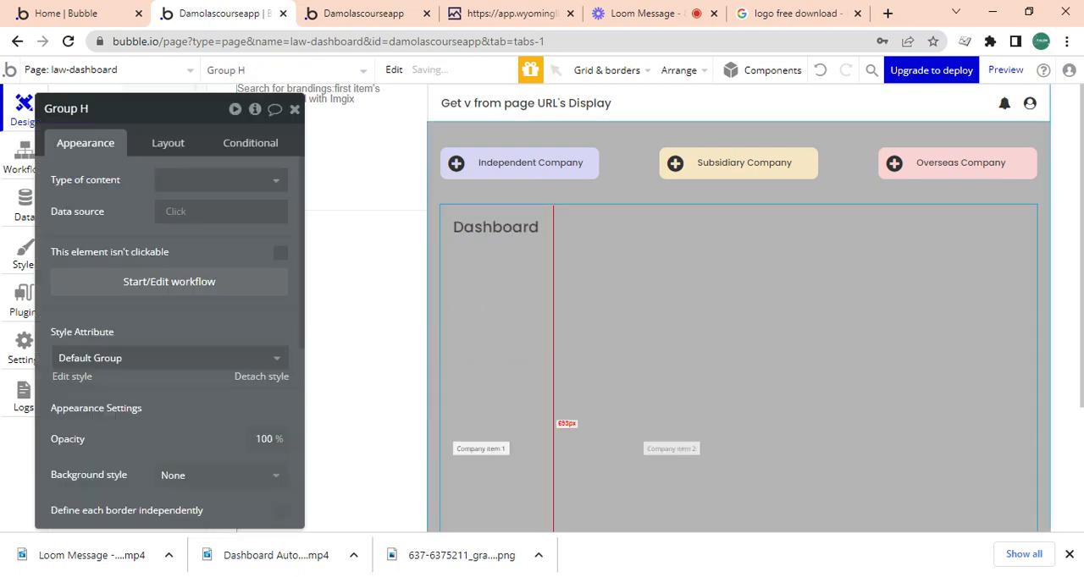
{"action": "key", "text": "Delete"}
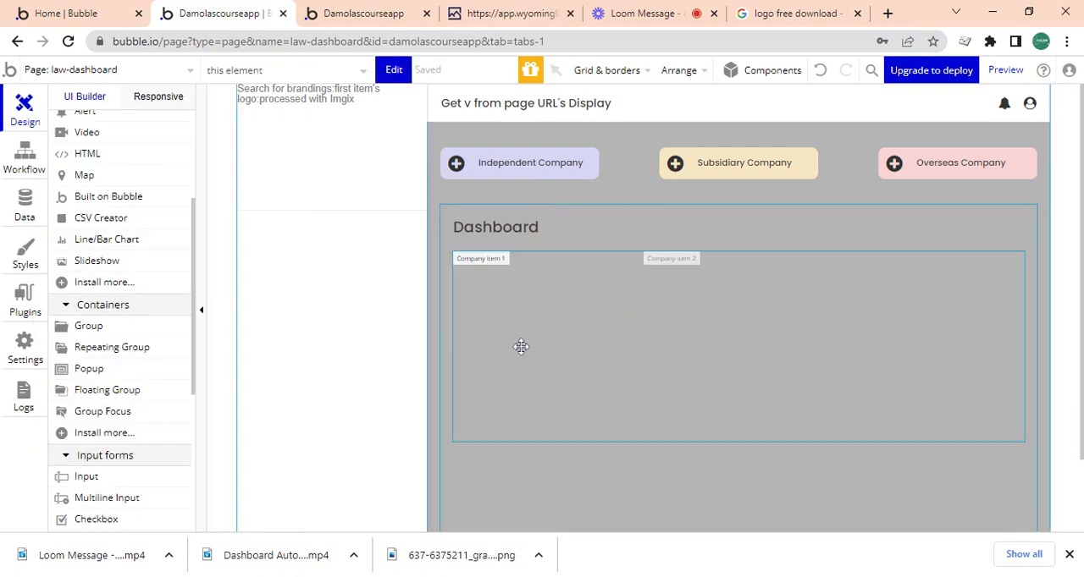
Move the new Group H into the first cell of the companies repeating group.
{"action": "left_click_drag", "start_coordinate": [1081, 371], "coordinate": [1081, 419]}
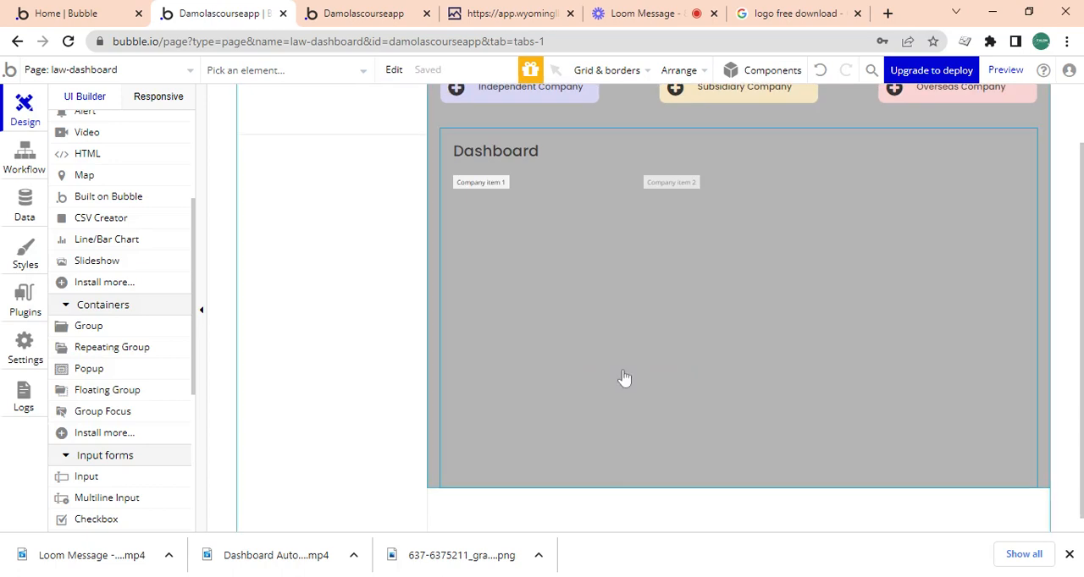
{"action": "left_click", "coordinate": [574, 364]}
{"action": "left_click", "coordinate": [563, 410]}
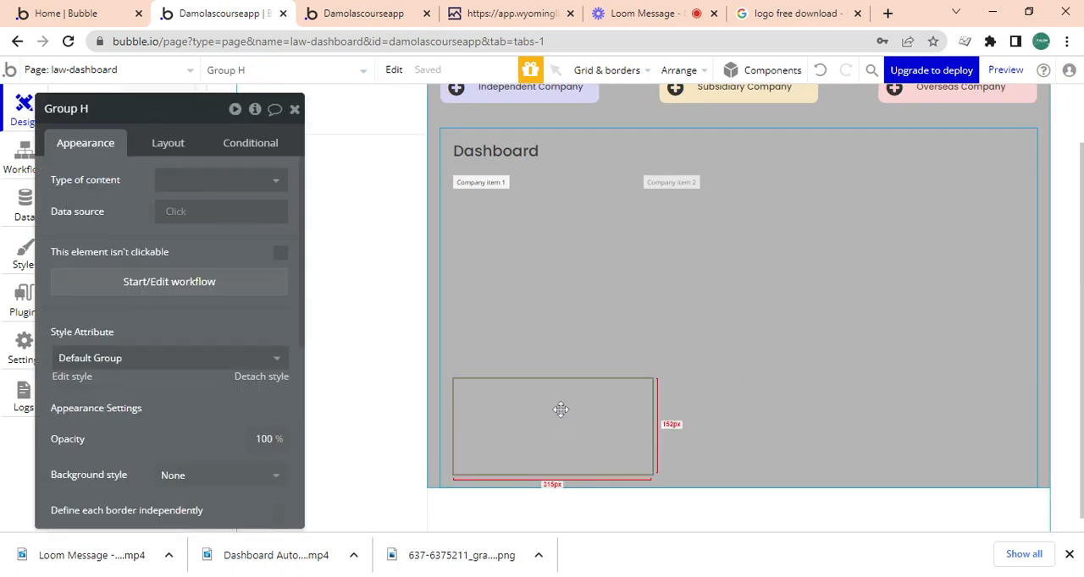
{"action": "left_click_drag", "start_coordinate": [560, 410], "coordinate": [511, 249]}
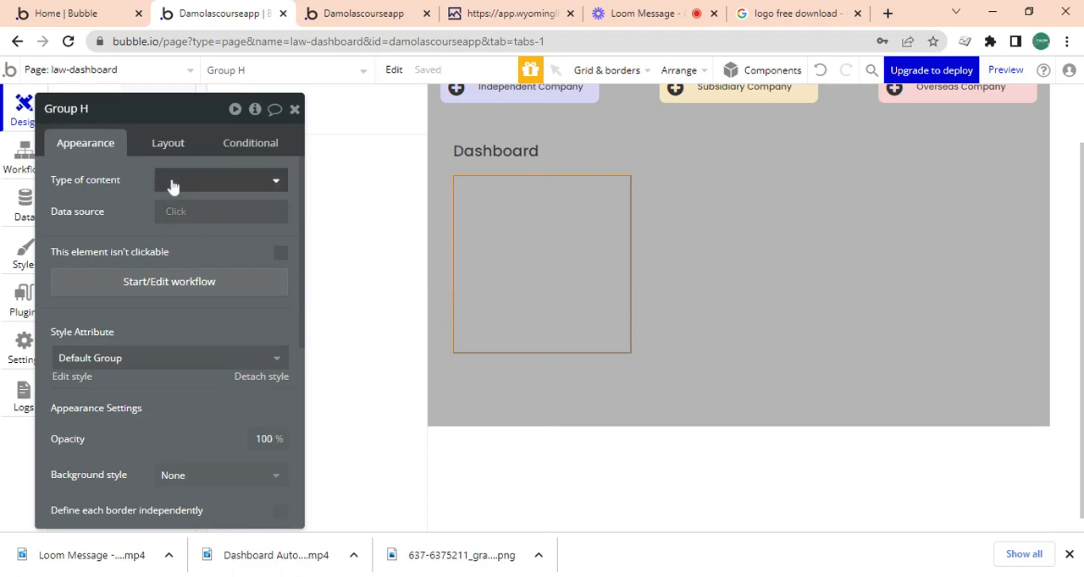
Set Group H's height to 200 px and change its container layout to Column.
{"action": "left_click", "coordinate": [170, 144]}
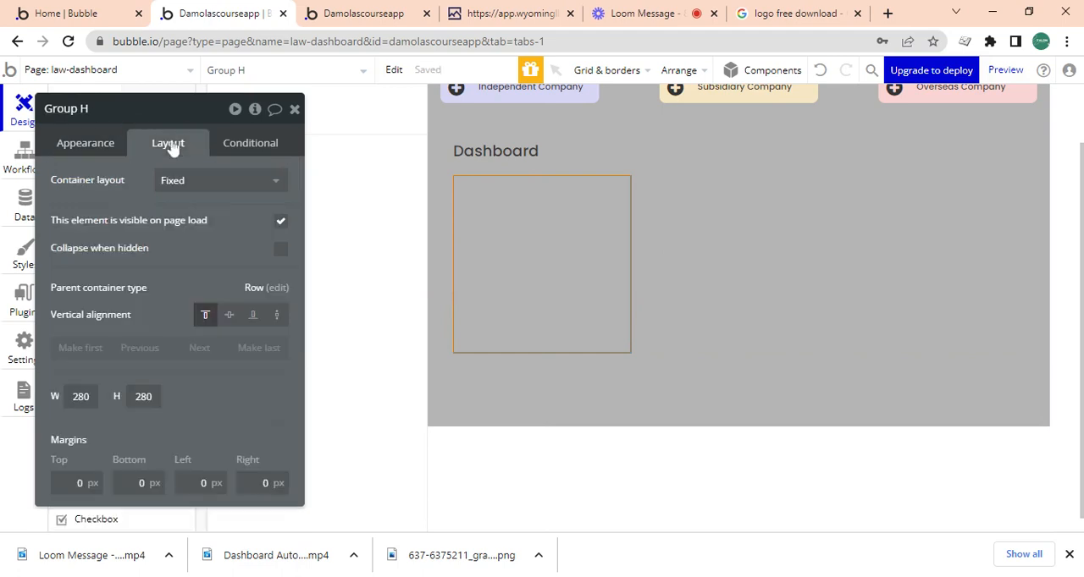
{"action": "left_click", "coordinate": [136, 396]}
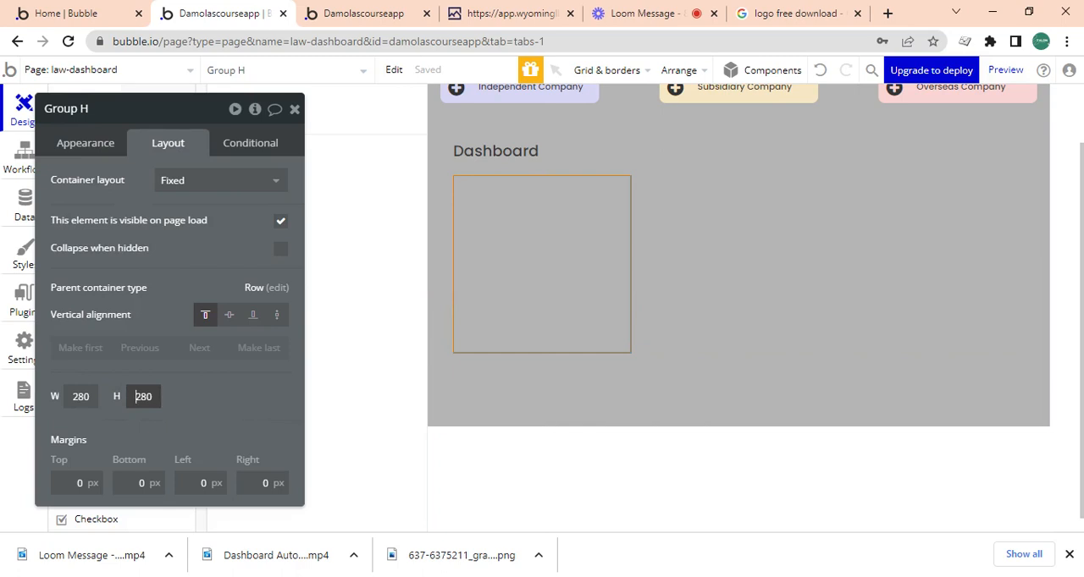
{"action": "type", "text": "2"}
{"action": "left_click", "coordinate": [175, 403]}
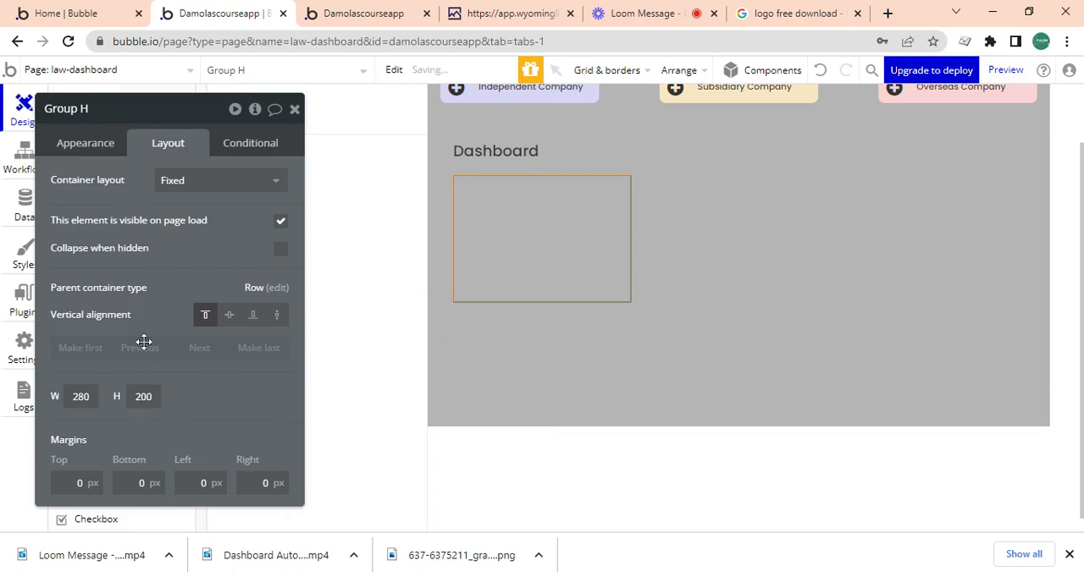
{"action": "left_click", "coordinate": [181, 185]}
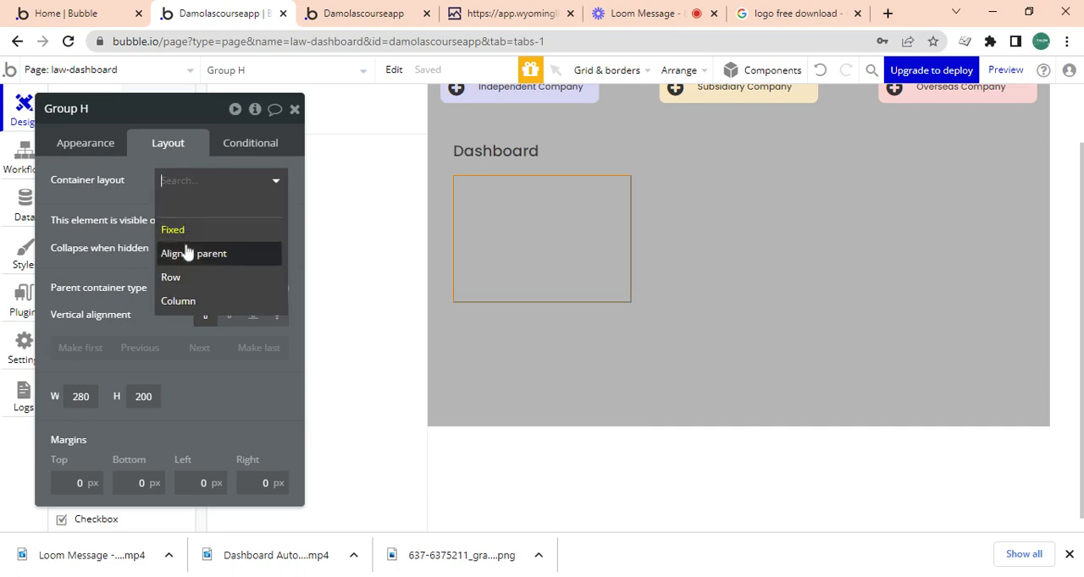
{"action": "left_click", "coordinate": [182, 300]}
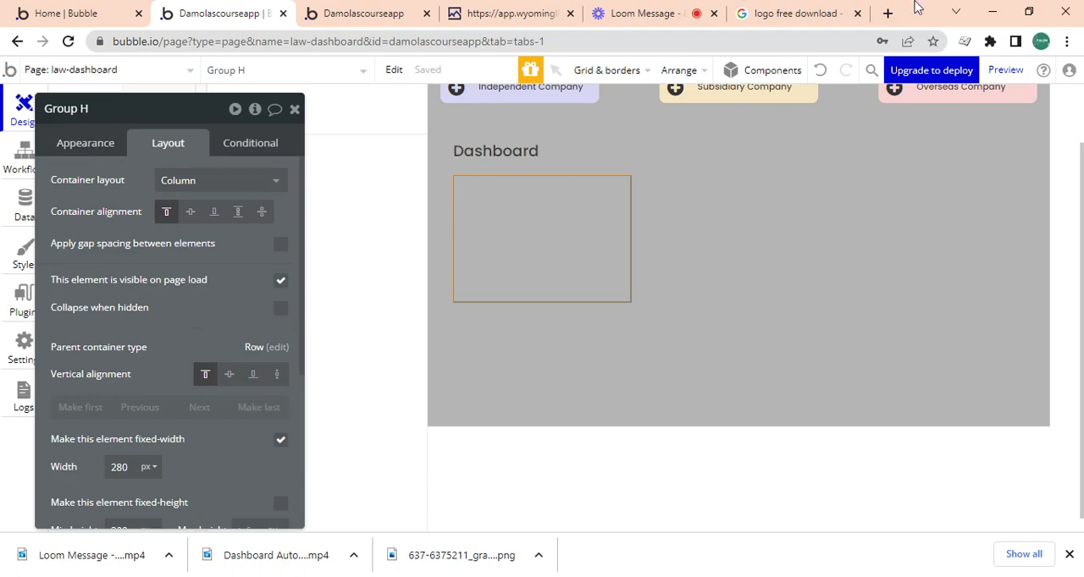
{"action": "left_click", "coordinate": [686, 7]}
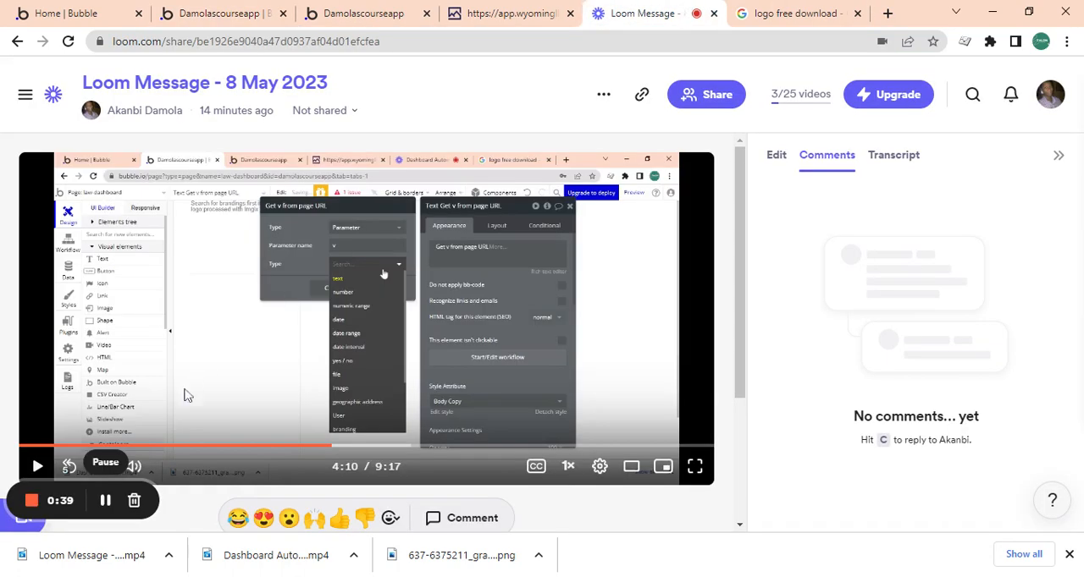
{"action": "left_click", "coordinate": [189, 9]}
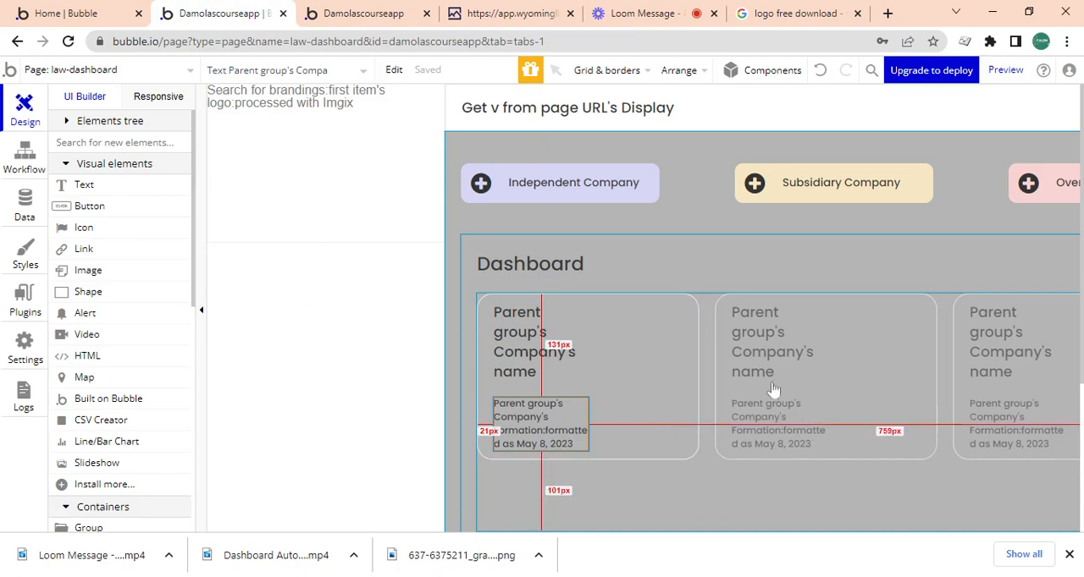
Give Group G, the content group below the company buttons, a flat #FFFFFF background color.
{"action": "left_click", "coordinate": [626, 70]}
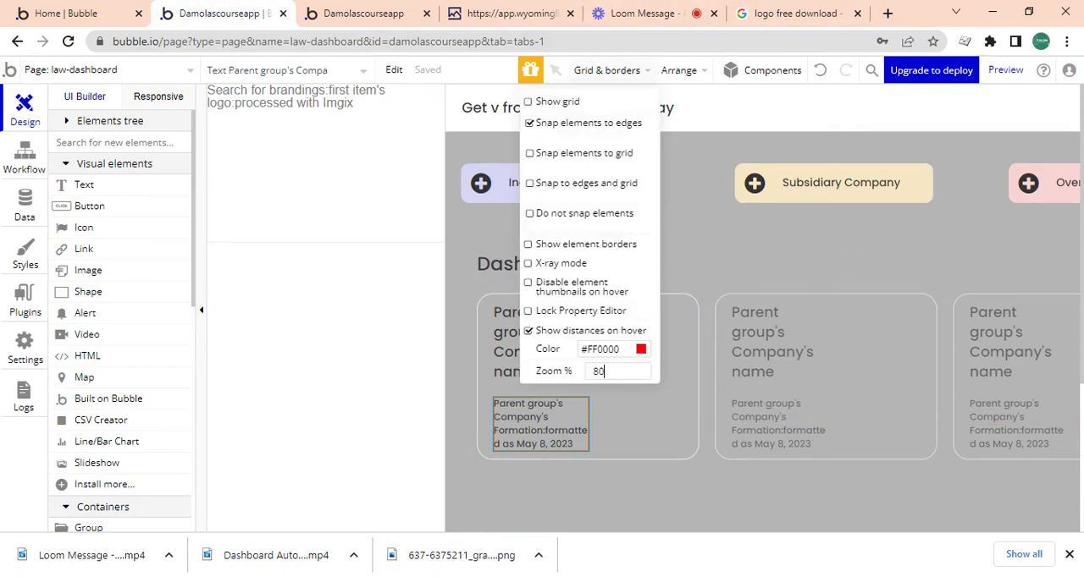
{"action": "double_click", "coordinate": [728, 214]}
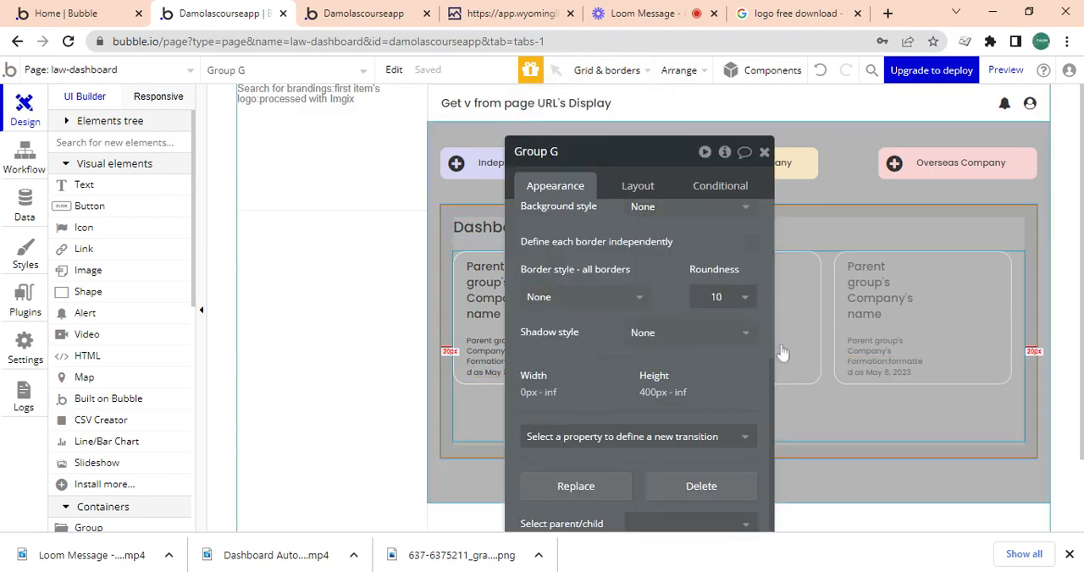
{"action": "left_click_drag", "start_coordinate": [769, 363], "coordinate": [743, 305]}
{"action": "left_click", "coordinate": [743, 303]}
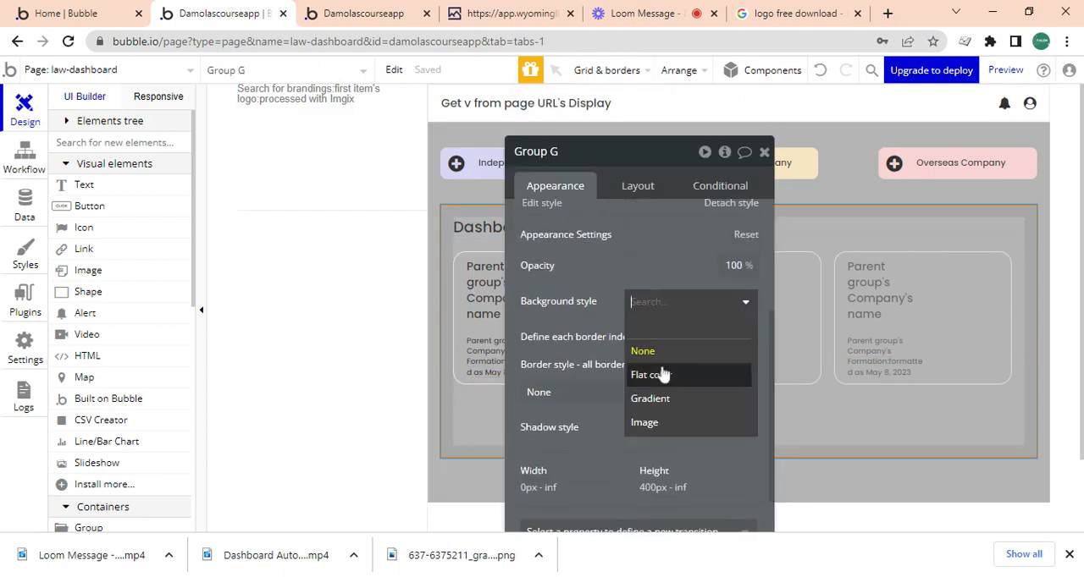
{"action": "left_click", "coordinate": [663, 376]}
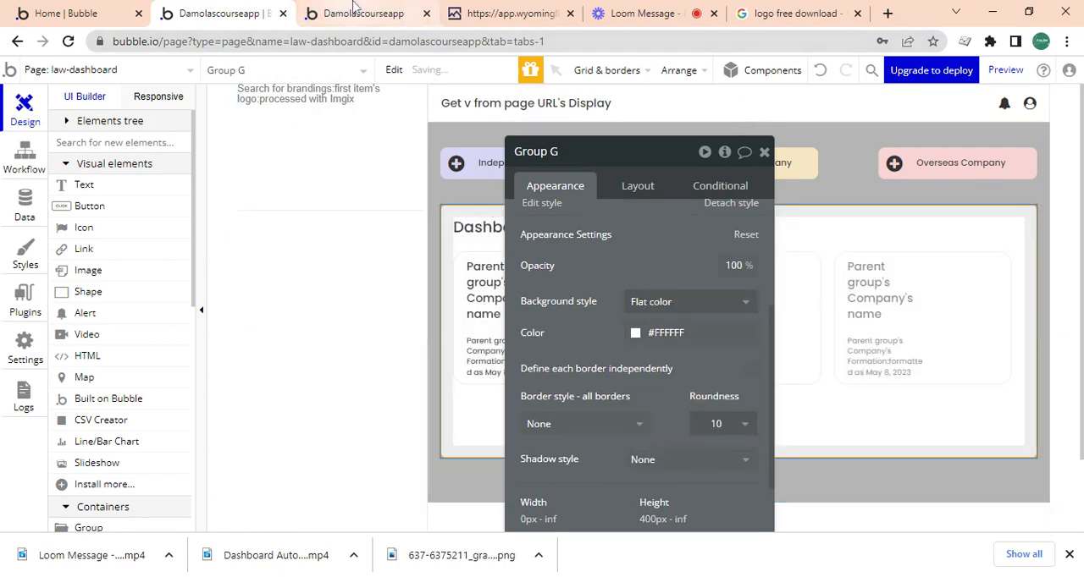
Check the law-dashboard page in the preview, going through its Renewals, Calendar, FAQ and Dashboard navigation items.
{"action": "left_click", "coordinate": [354, 11]}
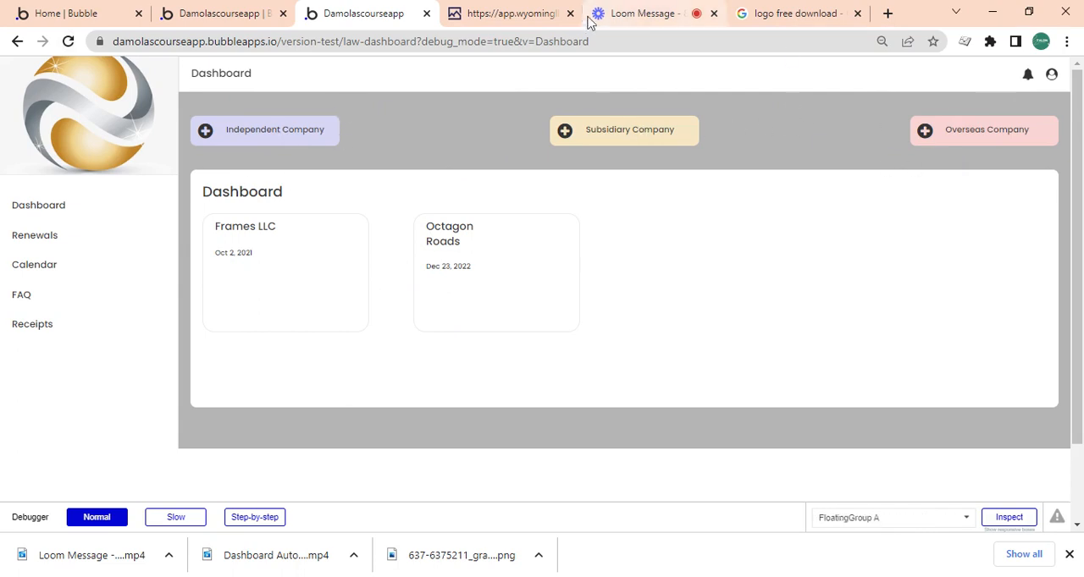
{"action": "left_click", "coordinate": [636, 13]}
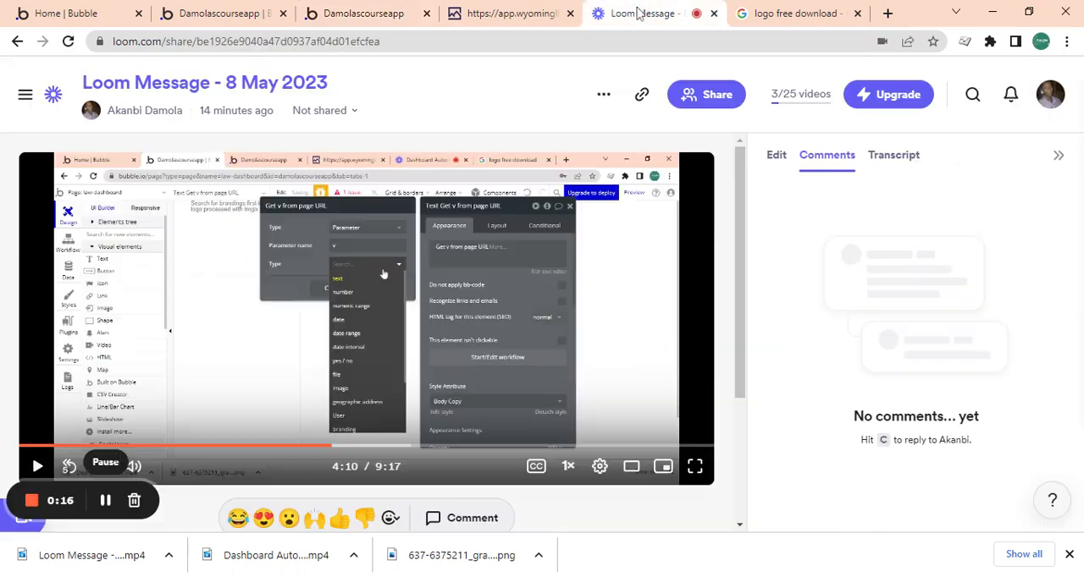
{"action": "left_click", "coordinate": [247, 9]}
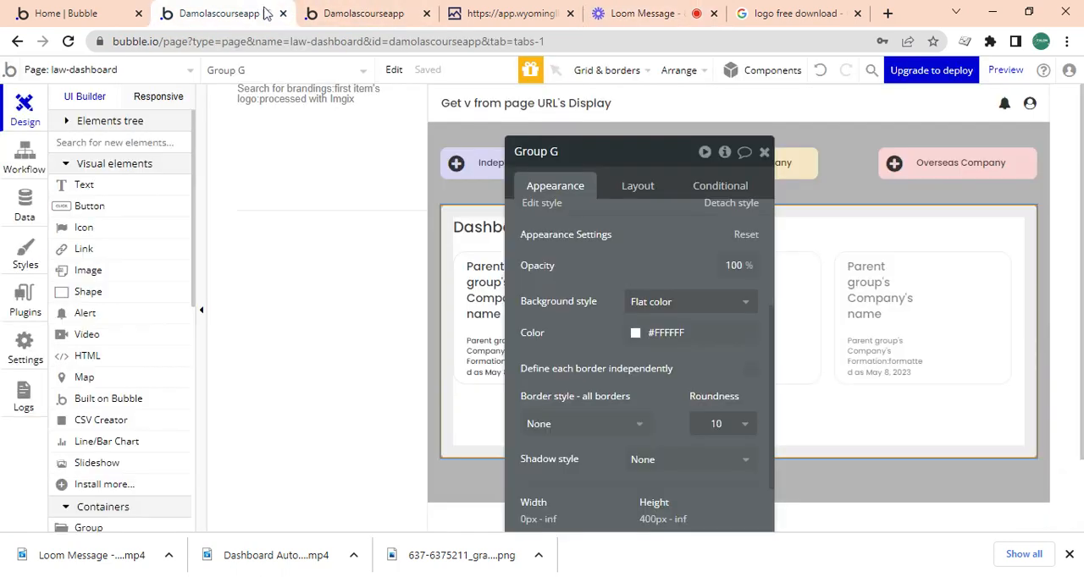
{"action": "left_click", "coordinate": [388, 8]}
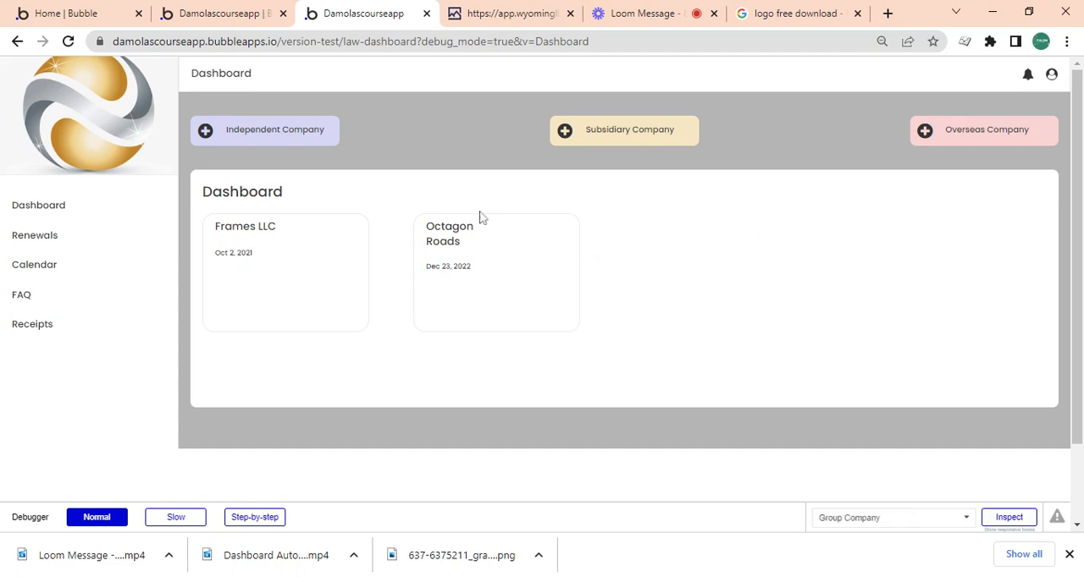
{"action": "left_click", "coordinate": [30, 246]}
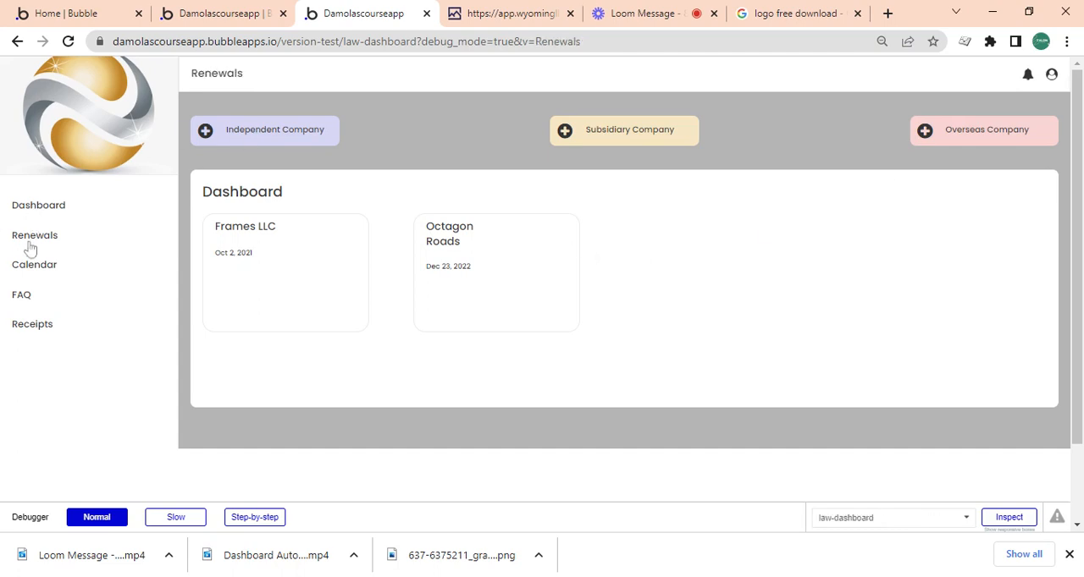
{"action": "left_click", "coordinate": [29, 267]}
{"action": "left_click", "coordinate": [28, 301]}
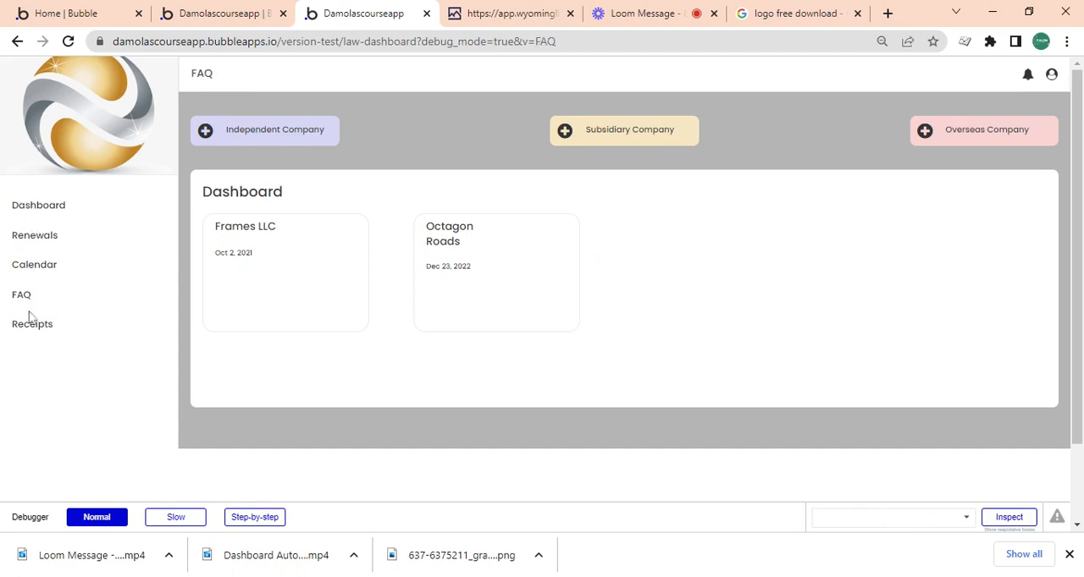
{"action": "left_click", "coordinate": [35, 208]}
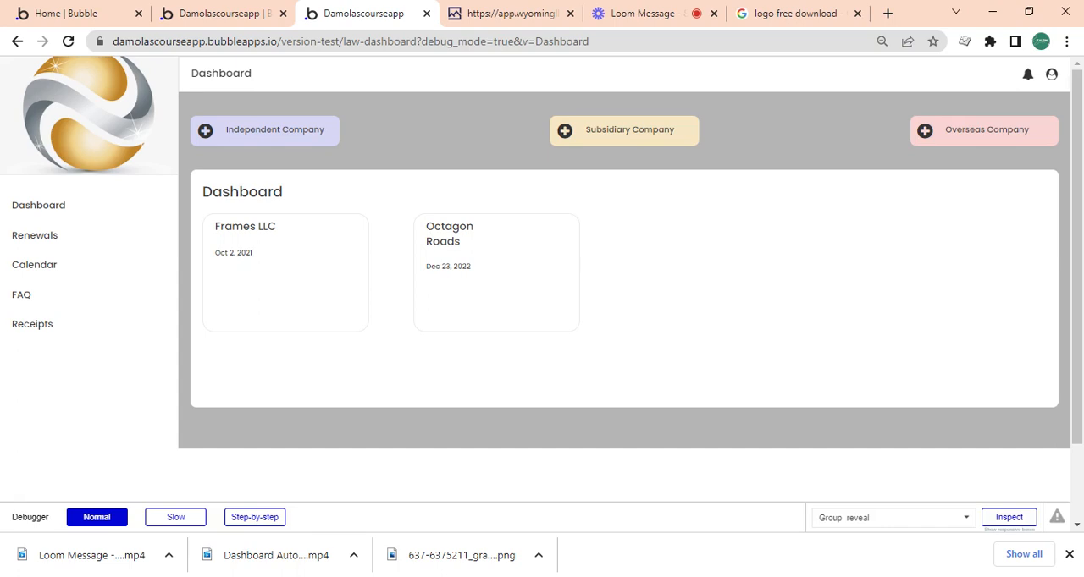
{"action": "left_click", "coordinate": [649, 10]}
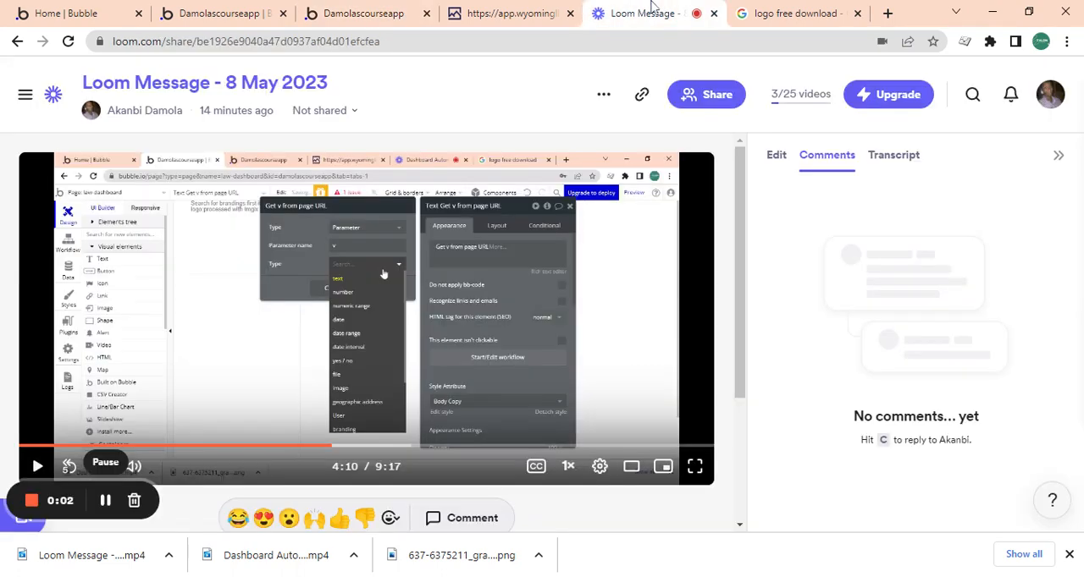
{"action": "left_click", "coordinate": [330, 8]}
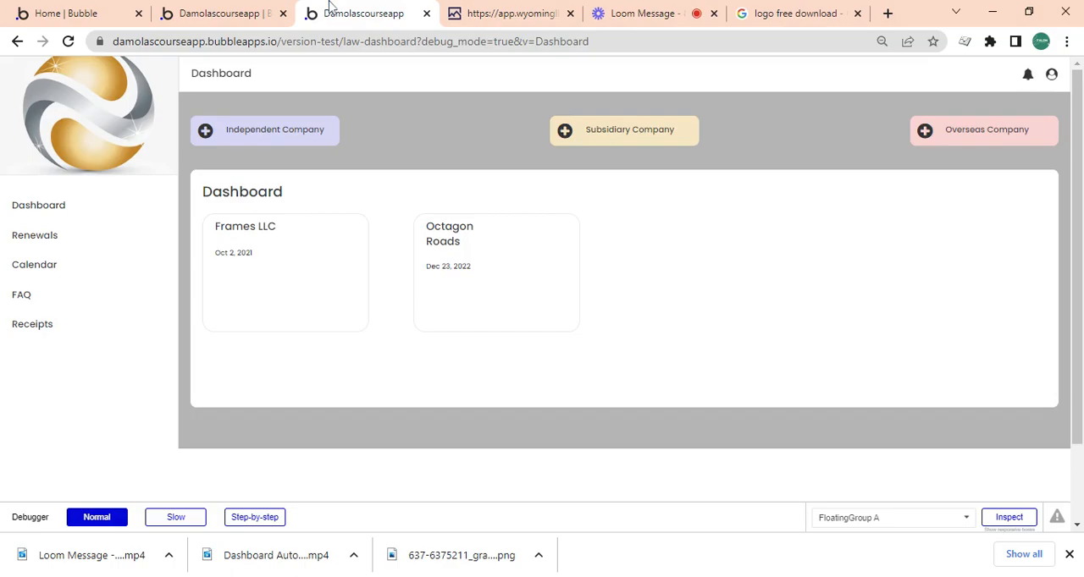